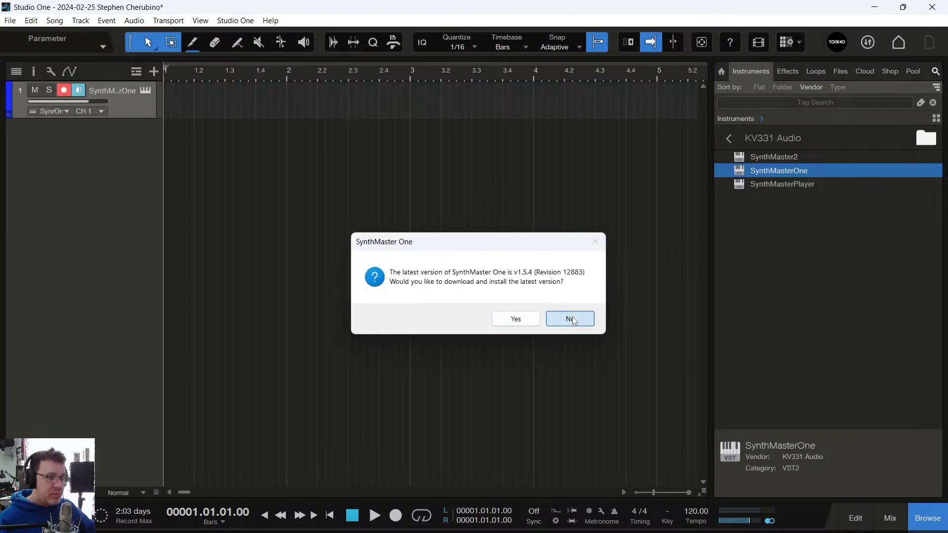
# - Decline the SynthMaster One update, audition the VOC Ruta Sound patch and close the instrument window
pyautogui.click(570, 319)
pyautogui.moveTo(481, 56); pyautogui.dragTo(593, 43)
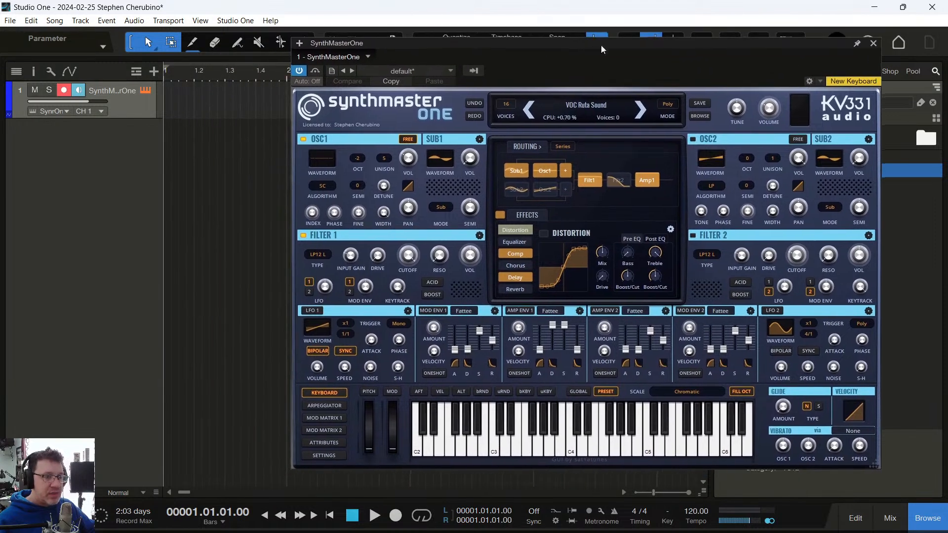
pyautogui.moveTo(488, 348)
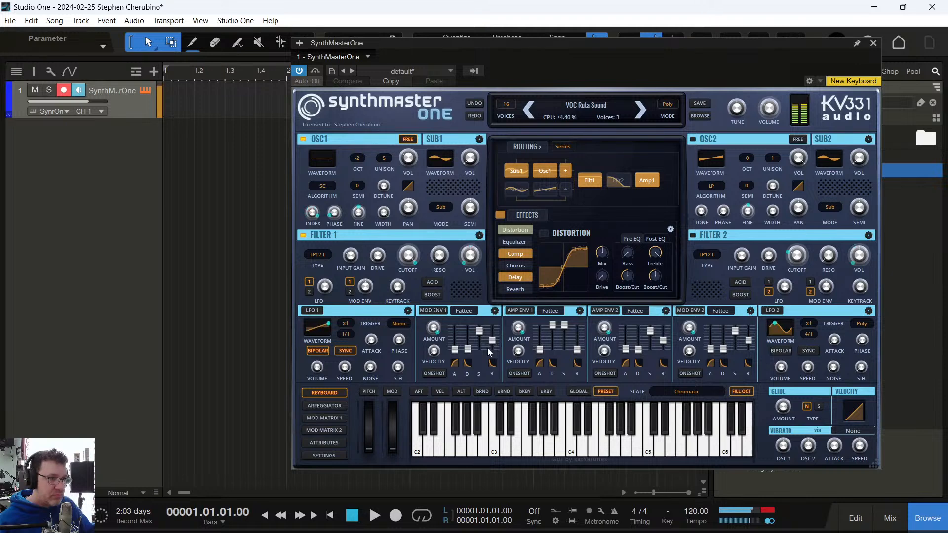
pyautogui.click(873, 43)
# - Create a part at bar 1 on the SynthMasterOne track and record a sustained C4 note across two bars
pyautogui.doubleClick(177, 113)
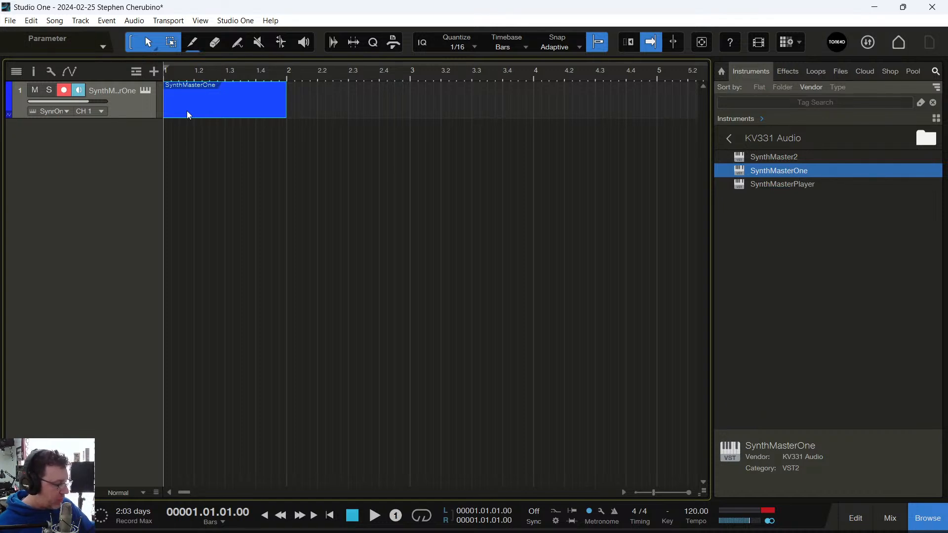
pyautogui.press('KP_Multiply')
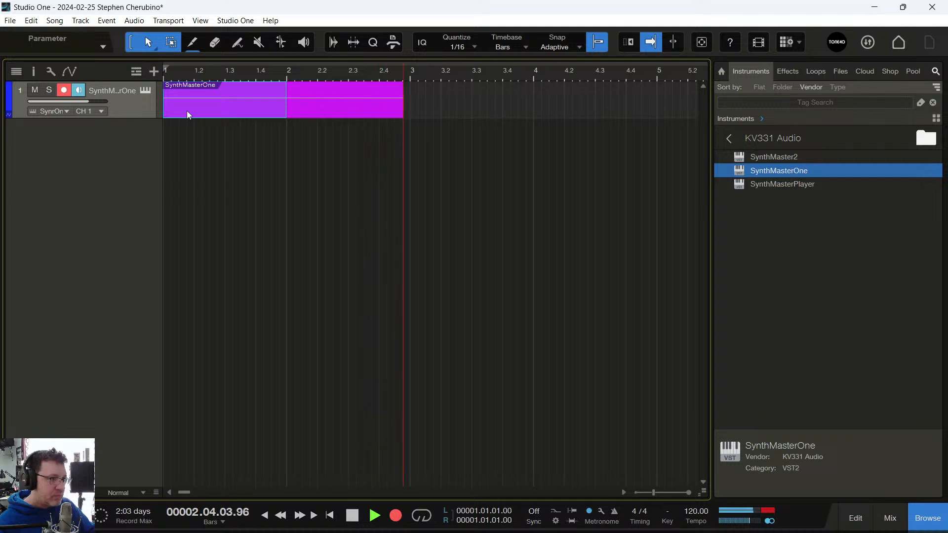
pyautogui.press('space')
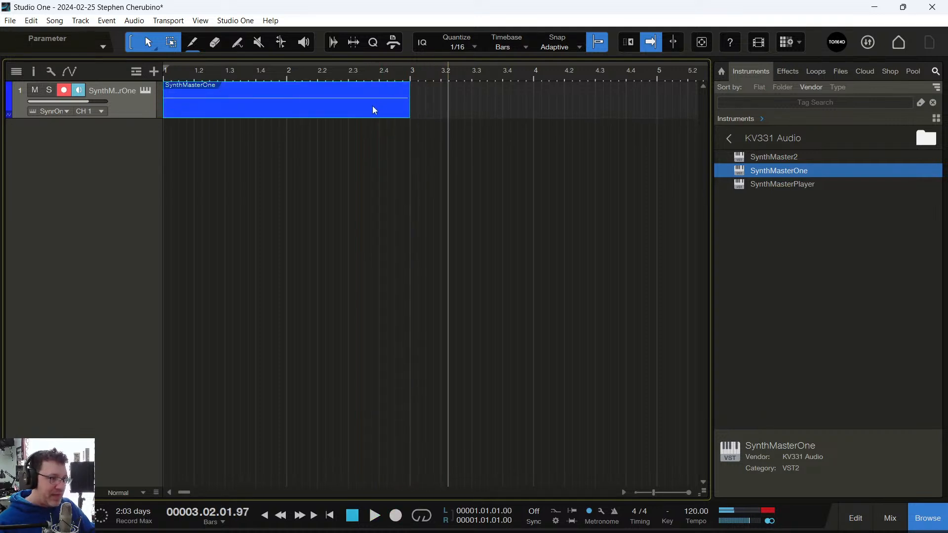
# - Stretch the recorded C4 note in the SynthMasterOne part to end exactly at bar 3, then close the note editor
pyautogui.doubleClick(178, 111)
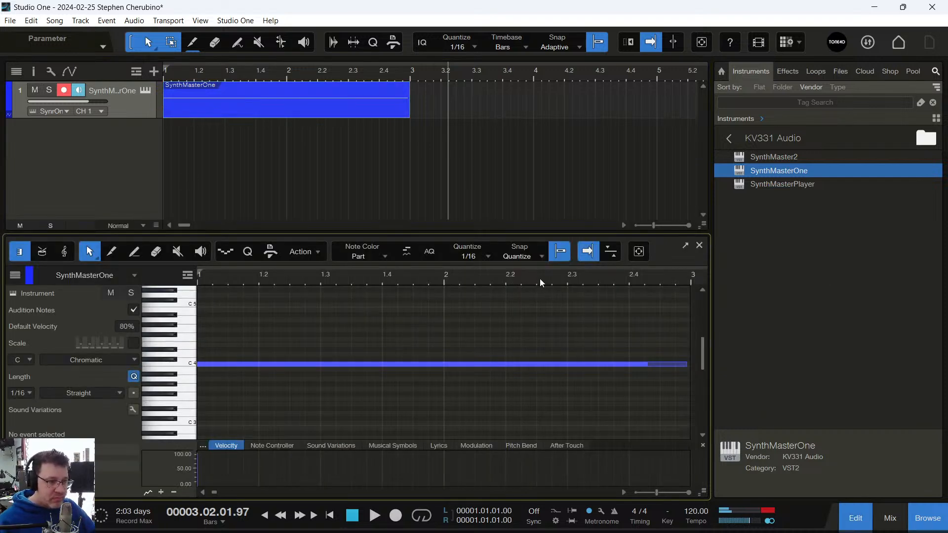
pyautogui.moveTo(542, 282); pyautogui.dragTo(486, 267)
pyautogui.click(429, 365)
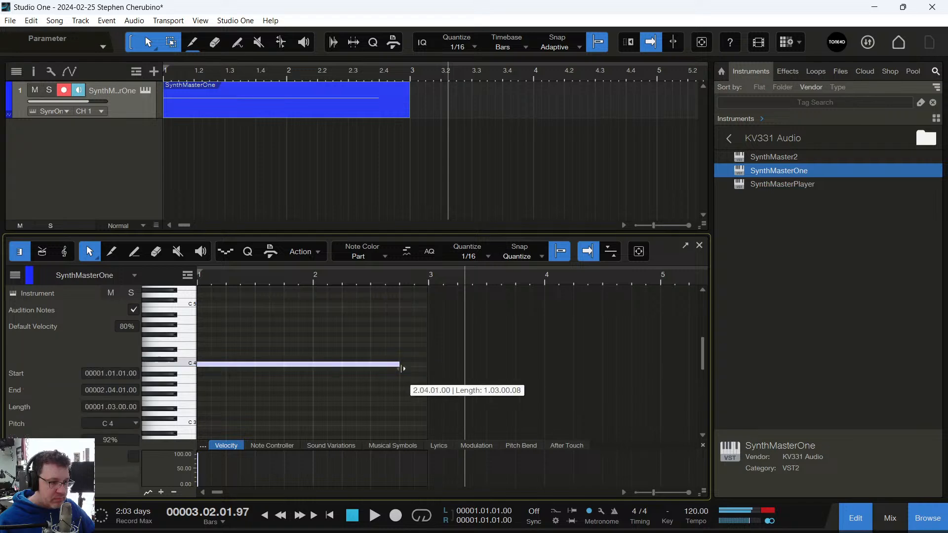
pyautogui.moveTo(430, 276); pyautogui.dragTo(472, 295)
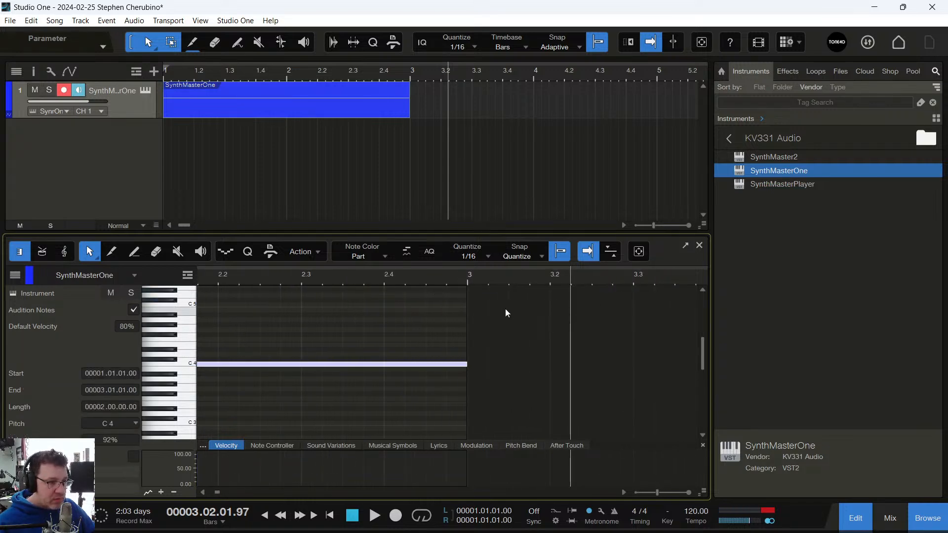
pyautogui.press('Home')
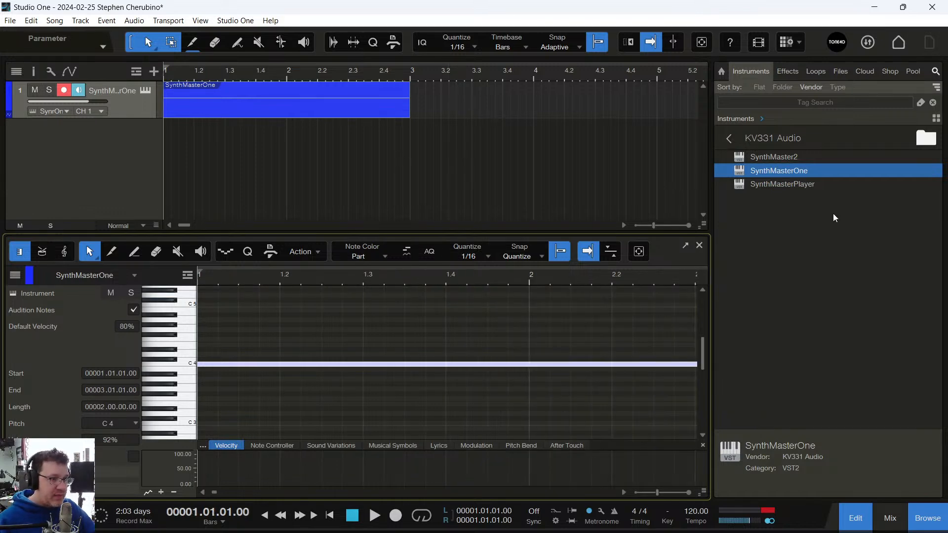
pyautogui.click(699, 245)
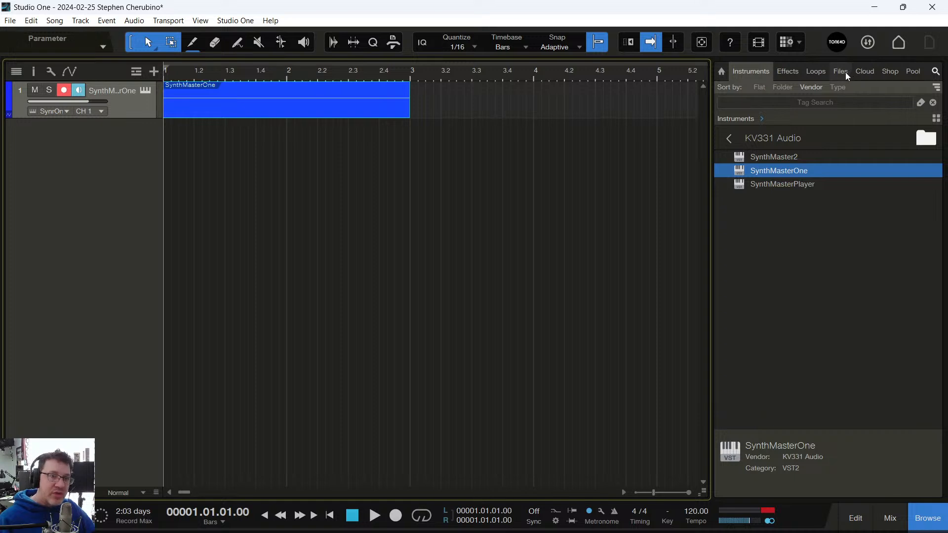
# - Add a Groove Agent instrument track from the Steinberg Media Technologies folder and reposition its plug-in window
pyautogui.click(731, 122)
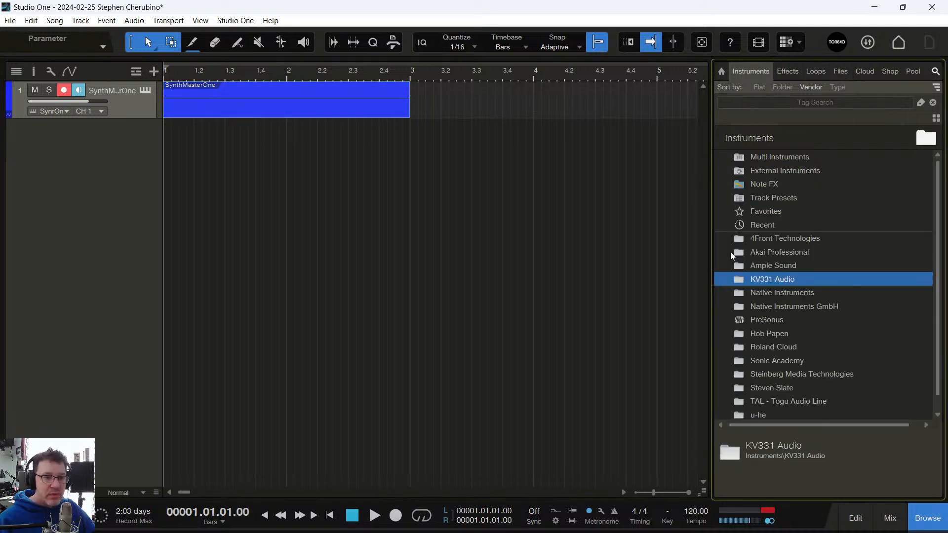
pyautogui.scroll(-1, 731, 266)
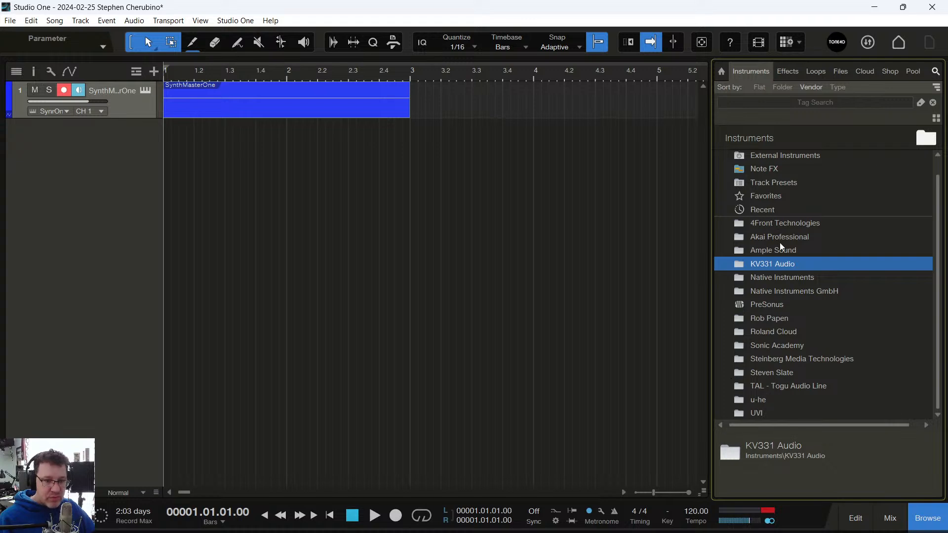
pyautogui.click(741, 363)
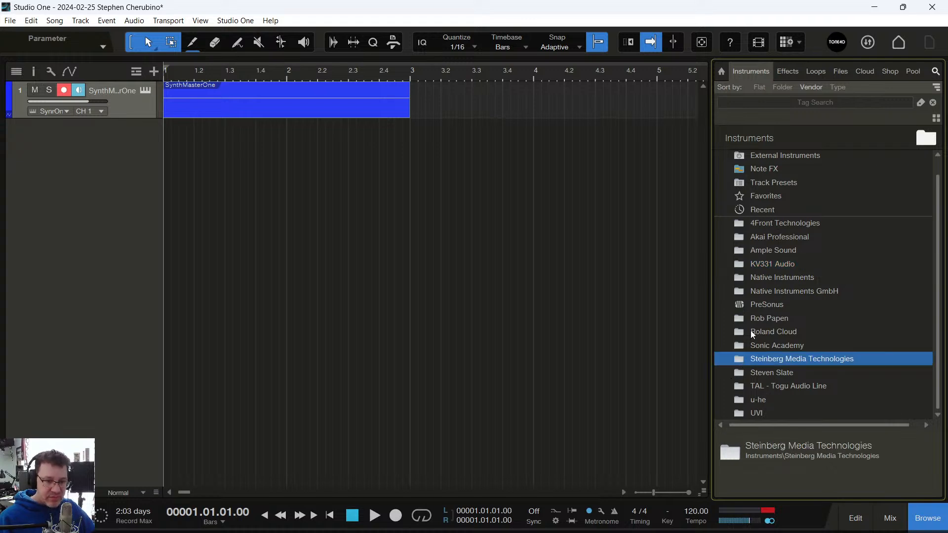
pyautogui.doubleClick(739, 362)
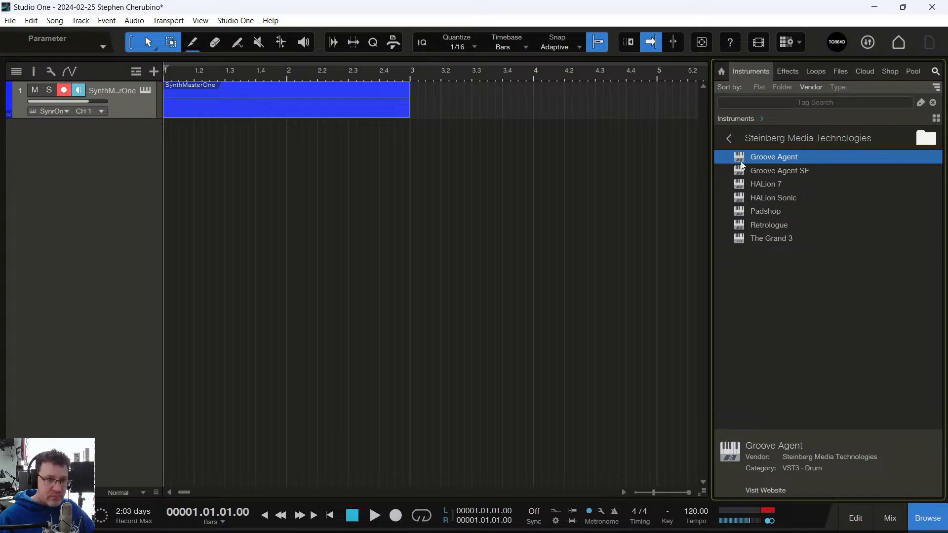
pyautogui.moveTo(739, 157); pyautogui.dragTo(485, 211)
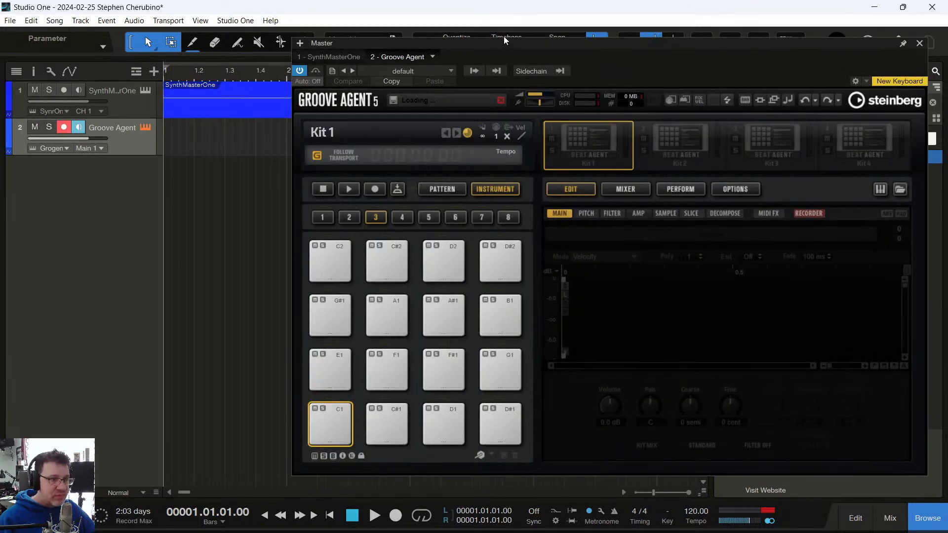
pyautogui.moveTo(508, 41); pyautogui.dragTo(368, 37)
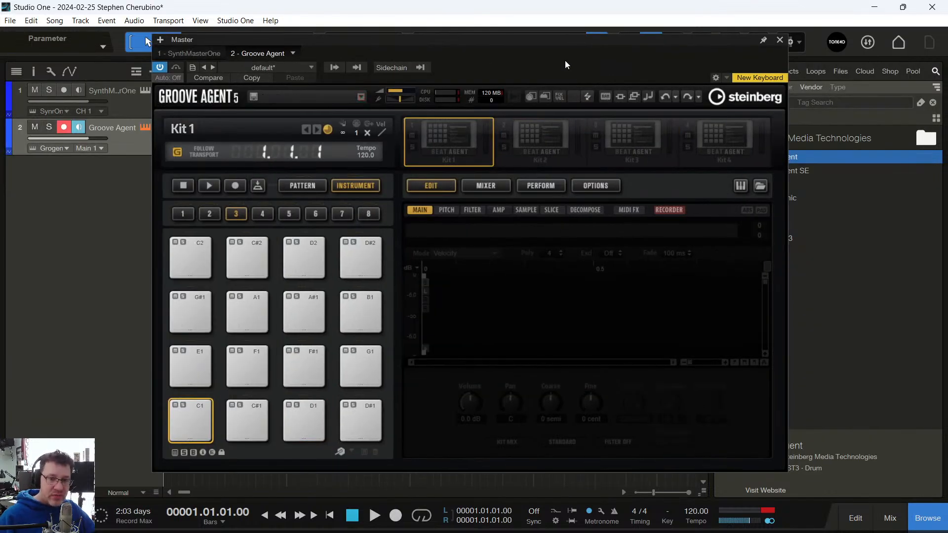
pyautogui.moveTo(478, 41)
pyautogui.mouseDown()
pyautogui.moveTo(452, 42)
pyautogui.moveTo(493, 46)
pyautogui.mouseUp()
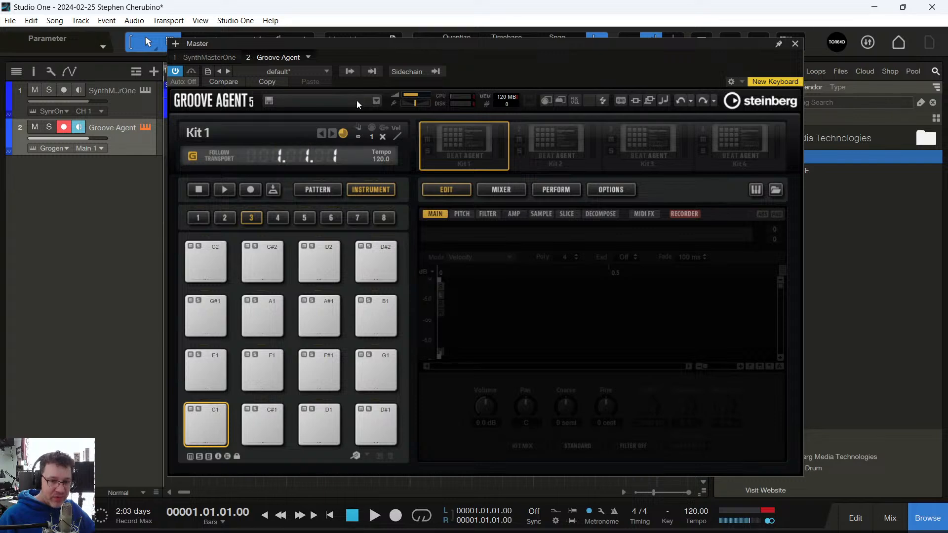
# - Load the Green Diego kit from Groove Agent's full kit list into the first kit slot
pyautogui.click(243, 134)
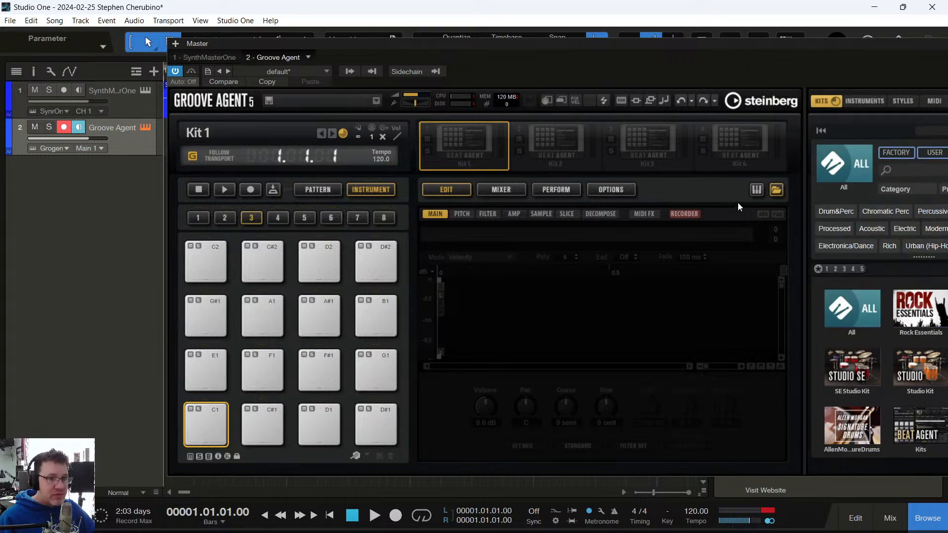
pyautogui.moveTo(859, 55); pyautogui.dragTo(613, 51)
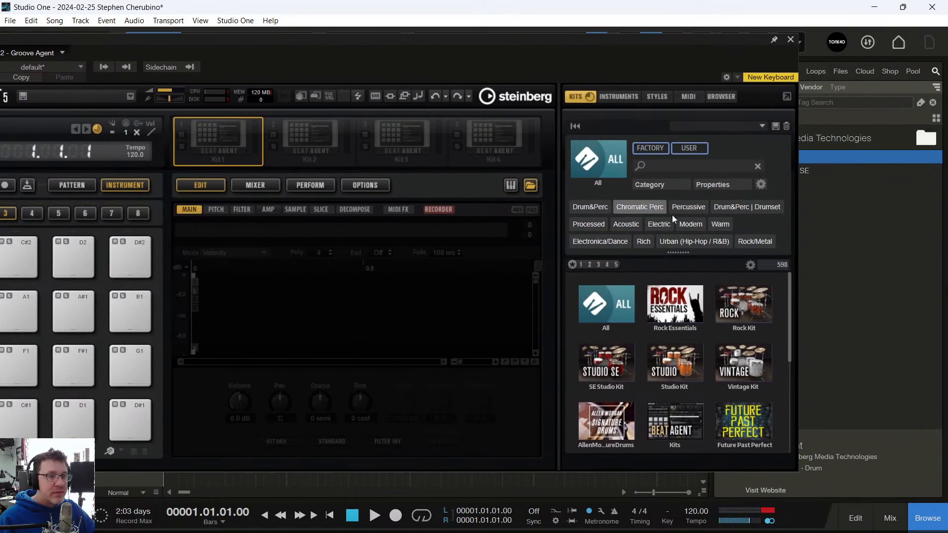
pyautogui.click(603, 162)
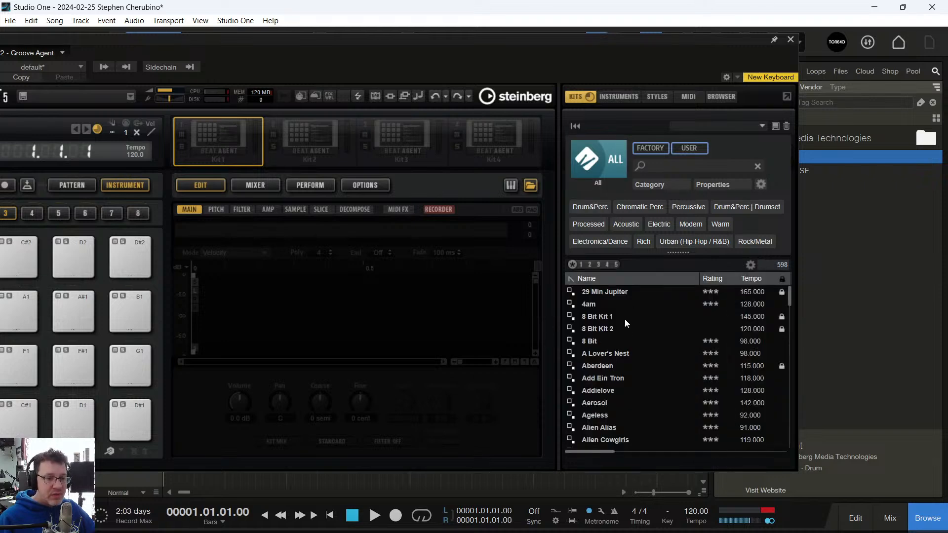
pyautogui.scroll(-15, 634, 329)
pyautogui.click(611, 354)
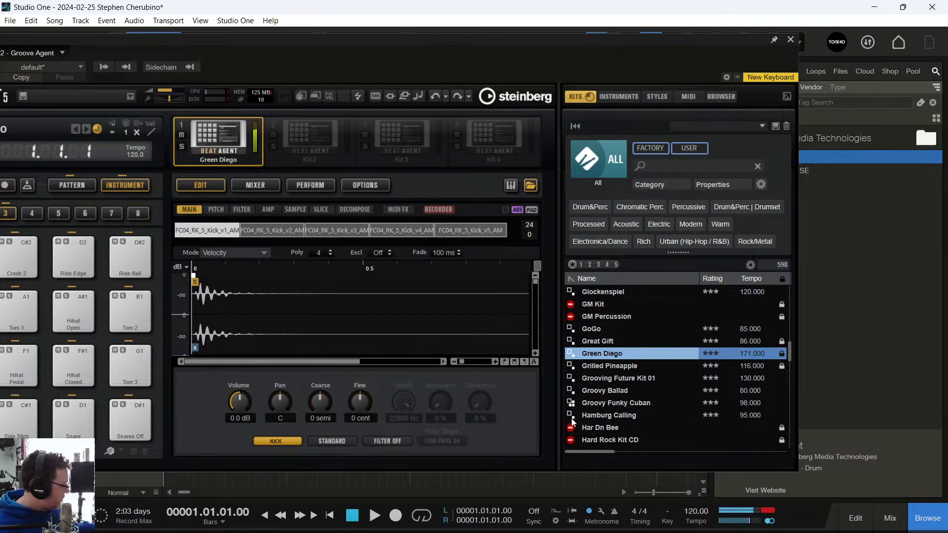
# - Look through Groove Agent's pad groups 2 to 4, return to group 3 and close the plug-in window
pyautogui.moveTo(321, 35); pyautogui.dragTo(438, 19)
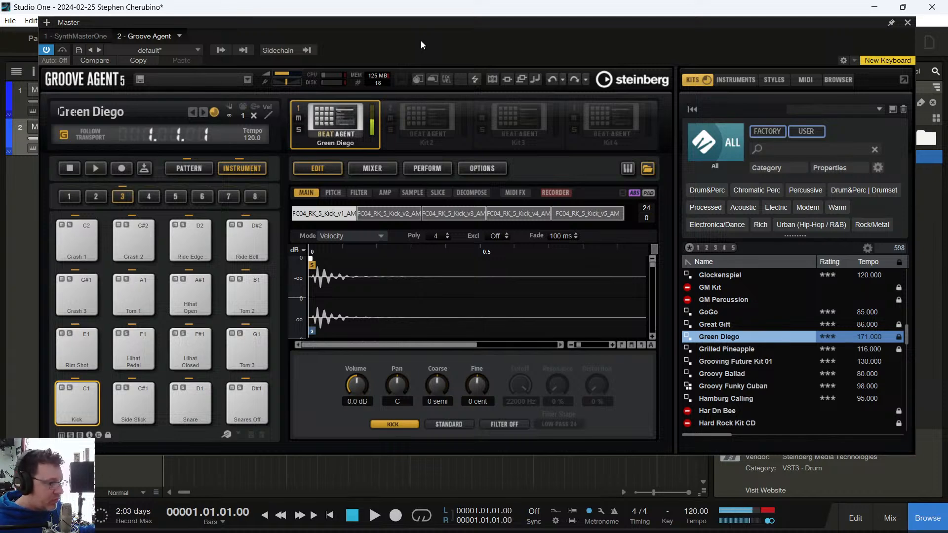
pyautogui.click(97, 202)
pyautogui.click(123, 196)
pyautogui.click(149, 201)
pyautogui.click(126, 196)
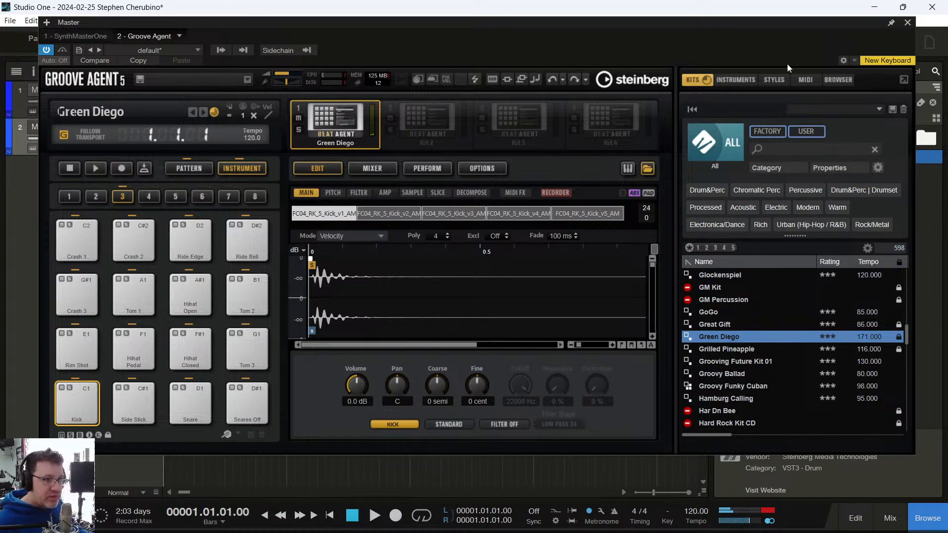
pyautogui.click(906, 23)
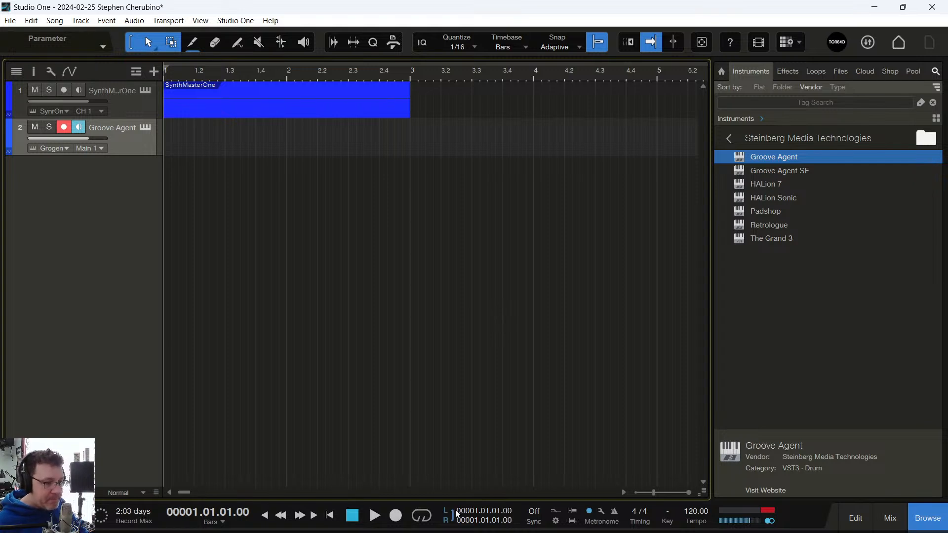
# - Record a two-bar drum pattern on the Groove Agent track, play it back and set the track's volume to +2.3 dB
pyautogui.click(395, 515)
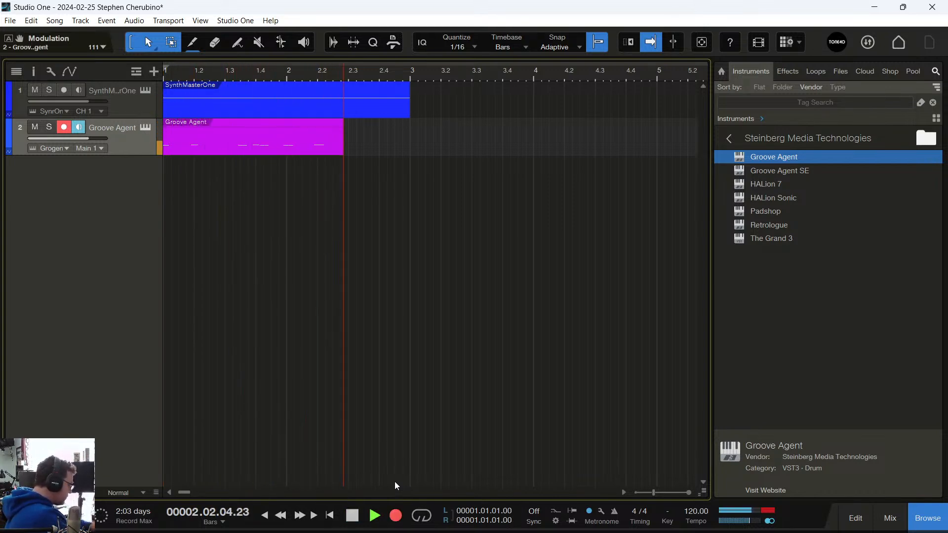
pyautogui.press('space')
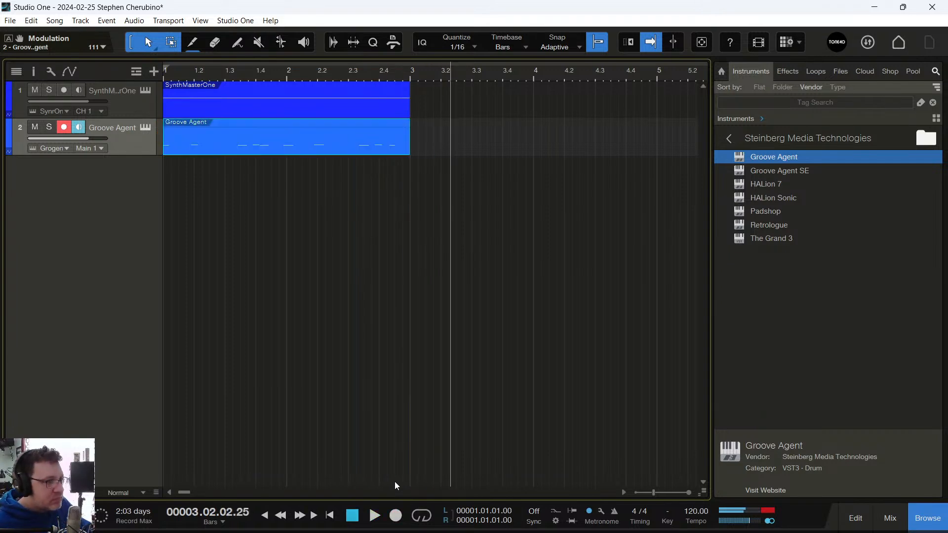
pyautogui.press('Home')
pyautogui.press('space')
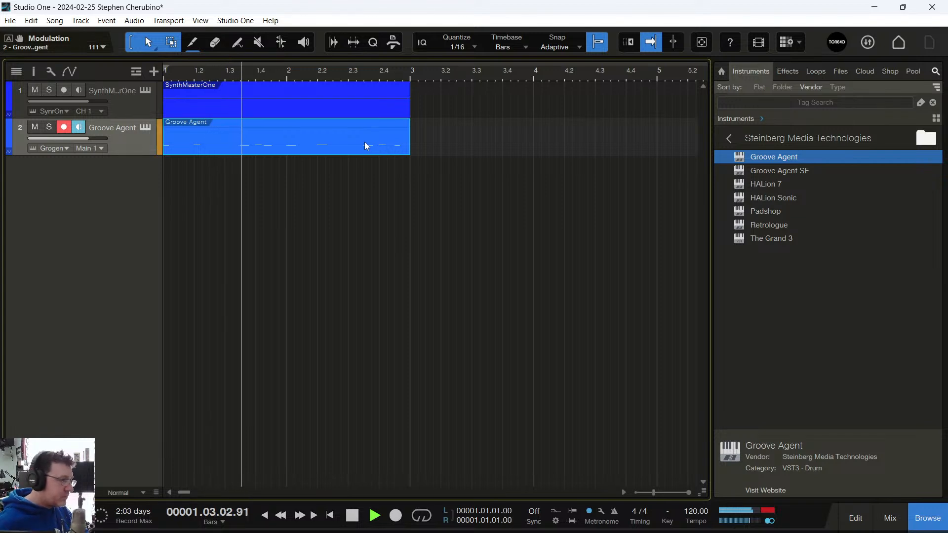
pyautogui.moveTo(89, 137); pyautogui.dragTo(91, 138)
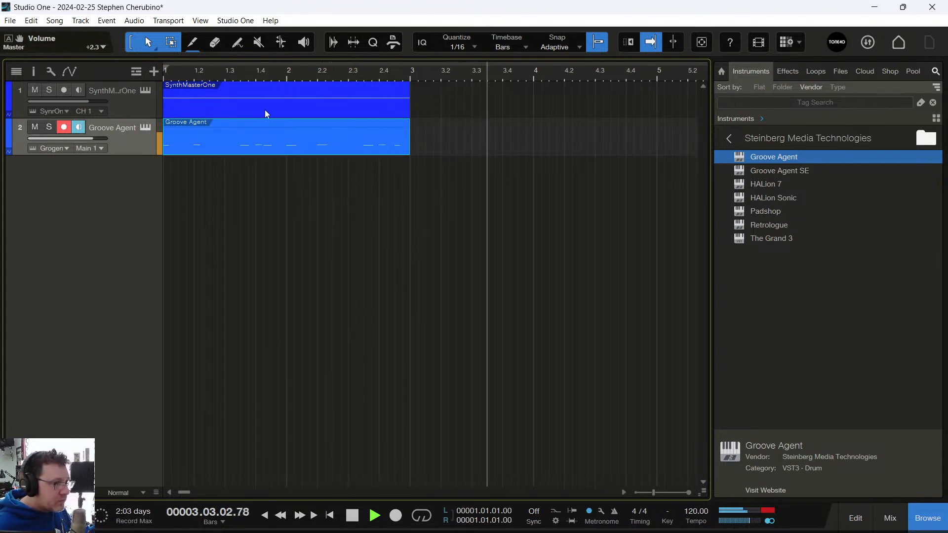
# - Set the loop range to the SynthMasterOne part from bar 1 to bar 3, listen to it and stop playback
pyautogui.click(265, 114)
pyautogui.press('p')
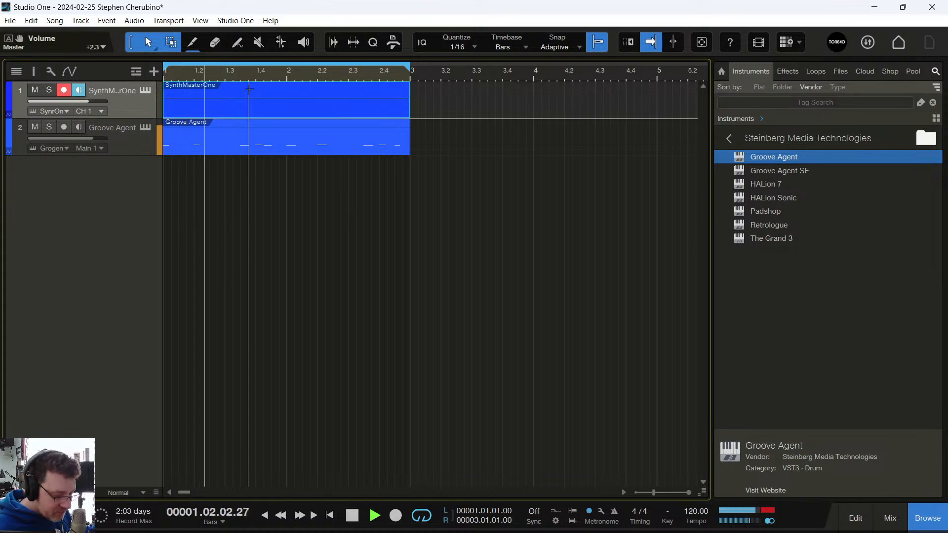
pyautogui.press('space')
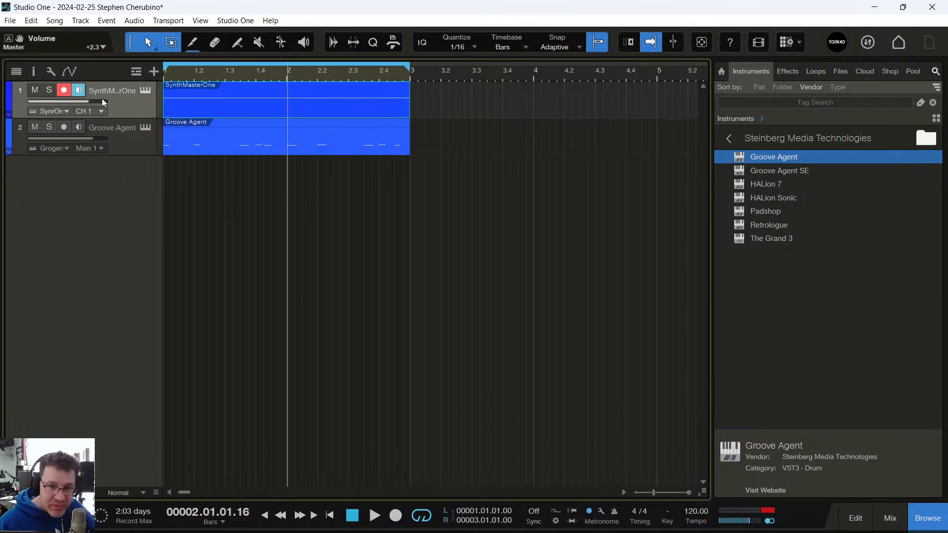
pyautogui.moveTo(102, 102)
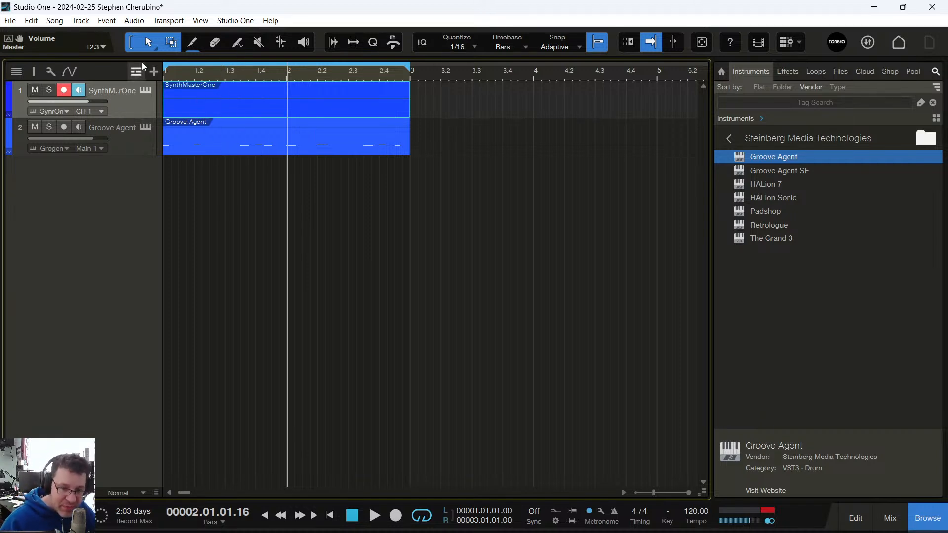
# - Select the Groove Agent part, play along with the loop, stop playback and show the track's inspector
pyautogui.click(221, 147)
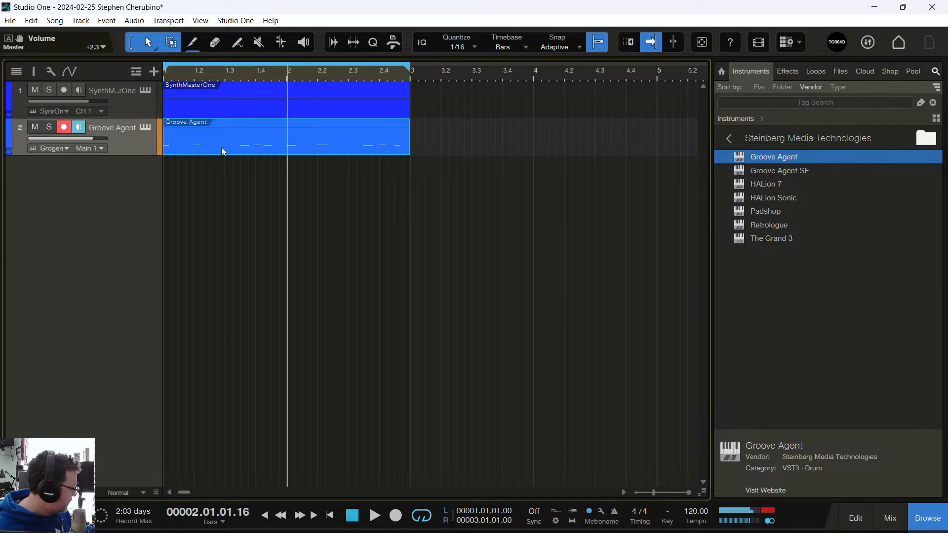
pyautogui.press('space')
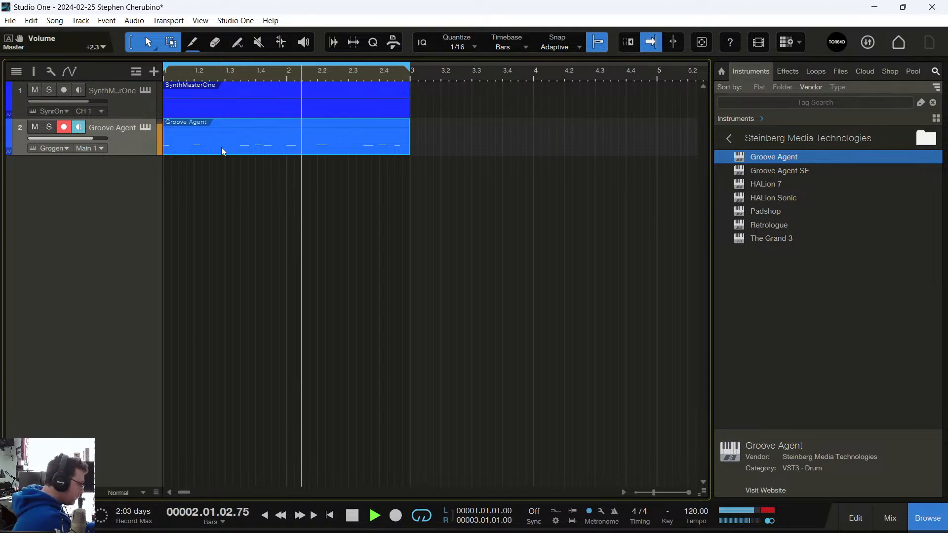
pyautogui.press('space')
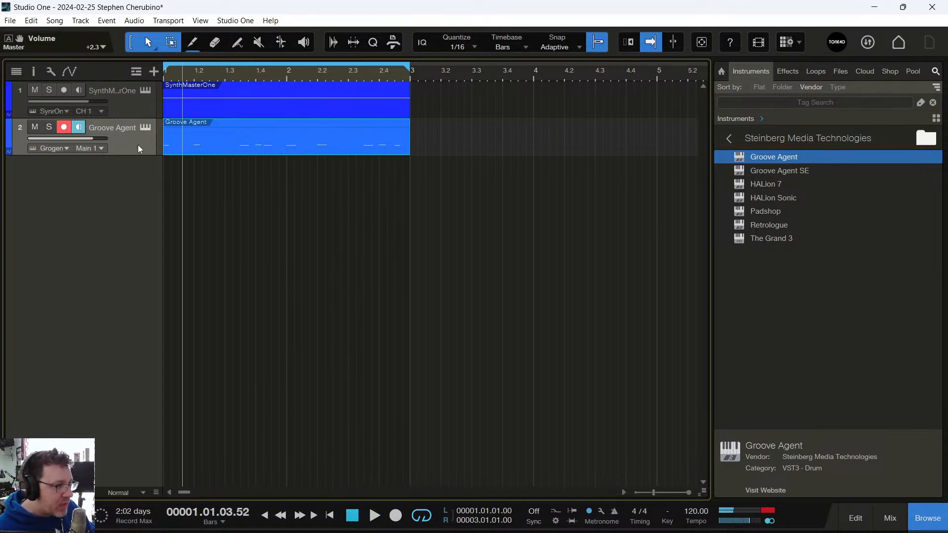
pyautogui.click(40, 73)
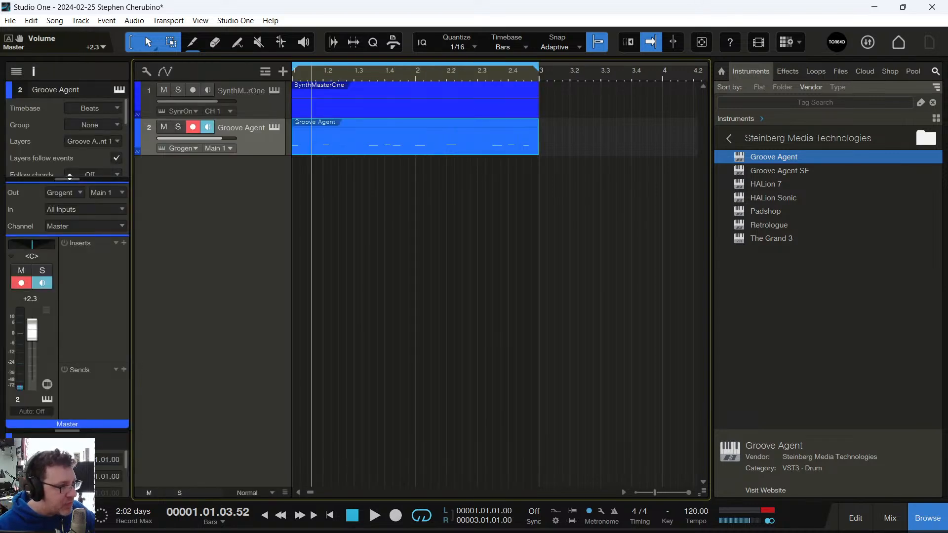
# - Try inserting the retrospectively captured performance into the Groove Agent part, listen to it and undo the insertion
pyautogui.click(116, 241)
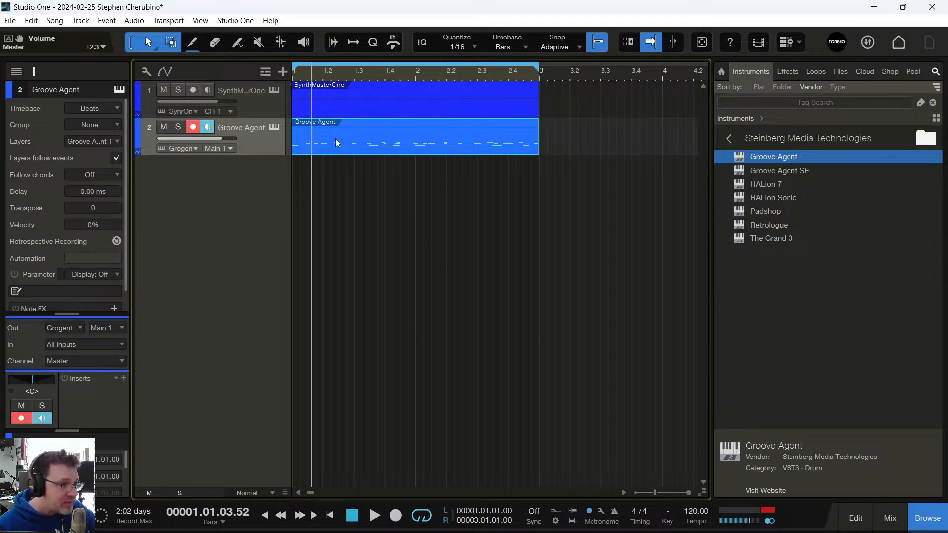
pyautogui.press('space')
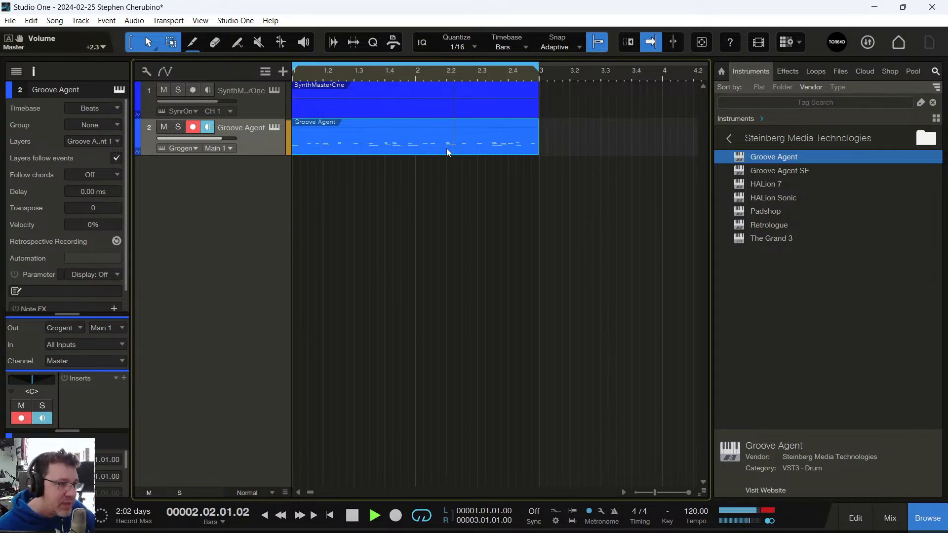
pyautogui.press('space')
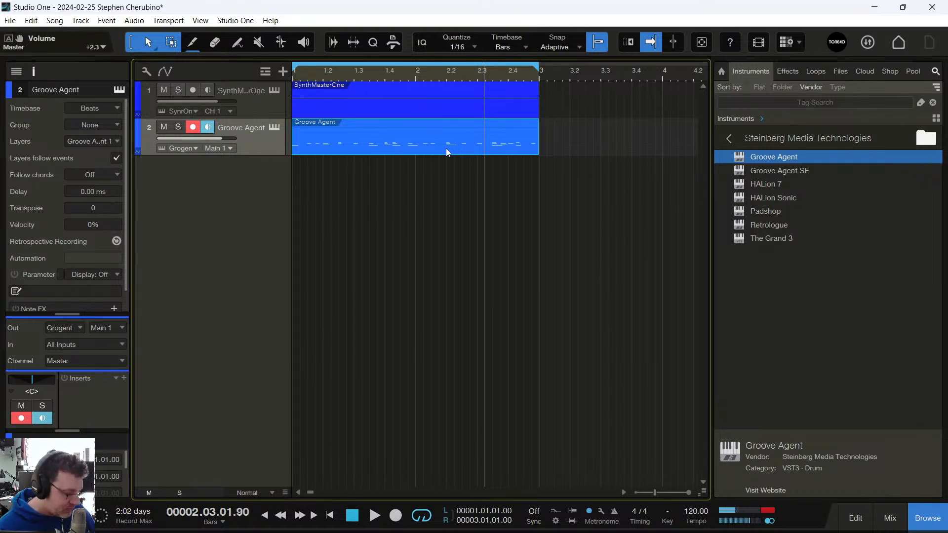
pyautogui.hotkey('ctrl', 'z')
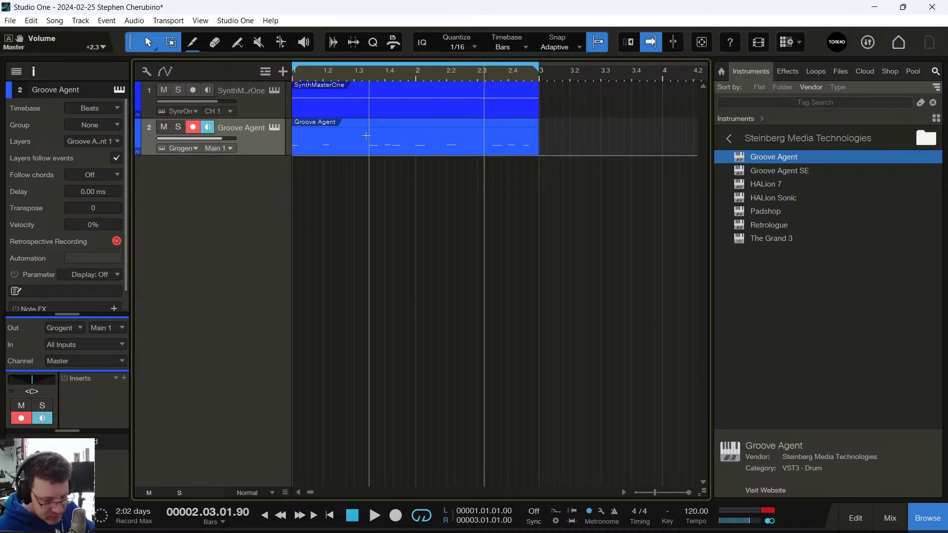
# - Overdub closed and open hi-hat hits onto the Groove Agent part from bar 1 across the two-bar loop
pyautogui.press('Home')
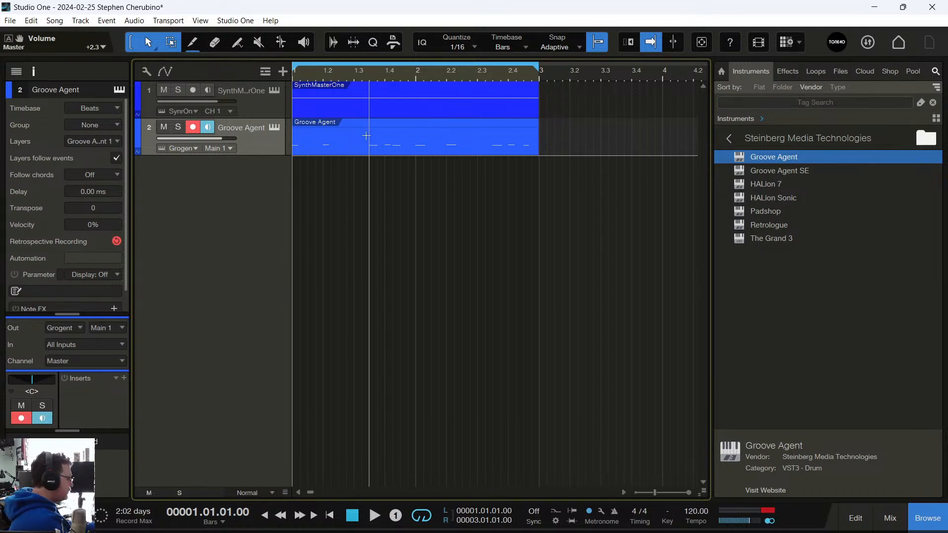
pyautogui.press('KP_Multiply')
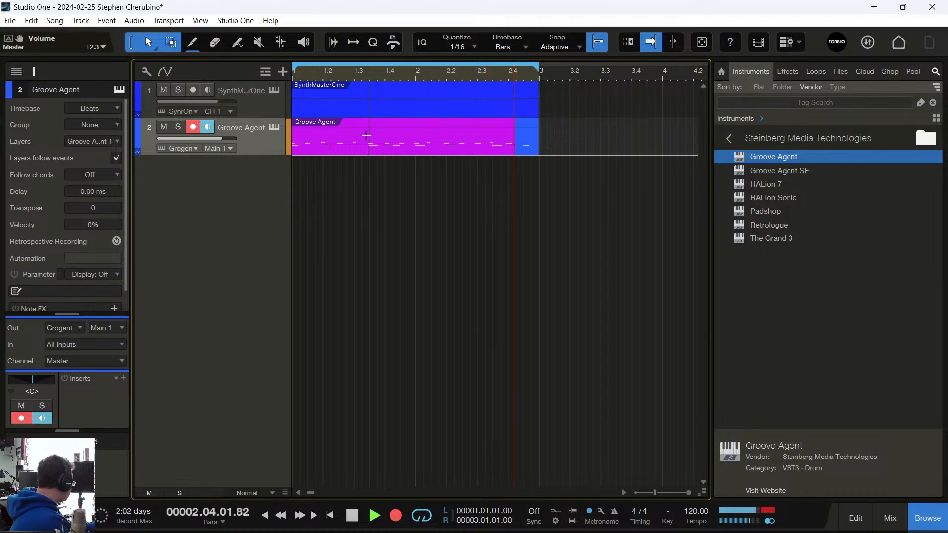
pyautogui.press('KP_Multiply')
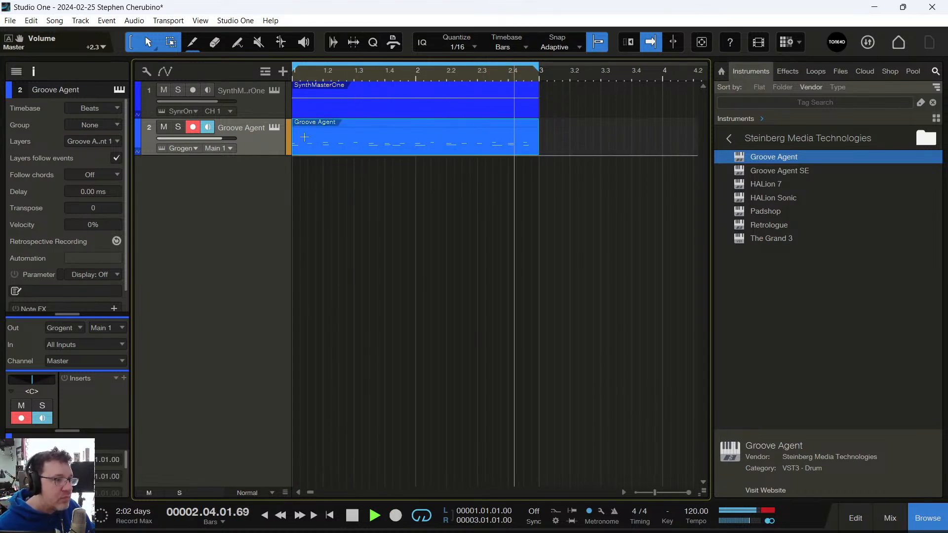
# - Open the Groove Agent part in the drum editor and try the open hi-hat at 2.1.3 as a closed hi-hat
pyautogui.doubleClick(337, 140)
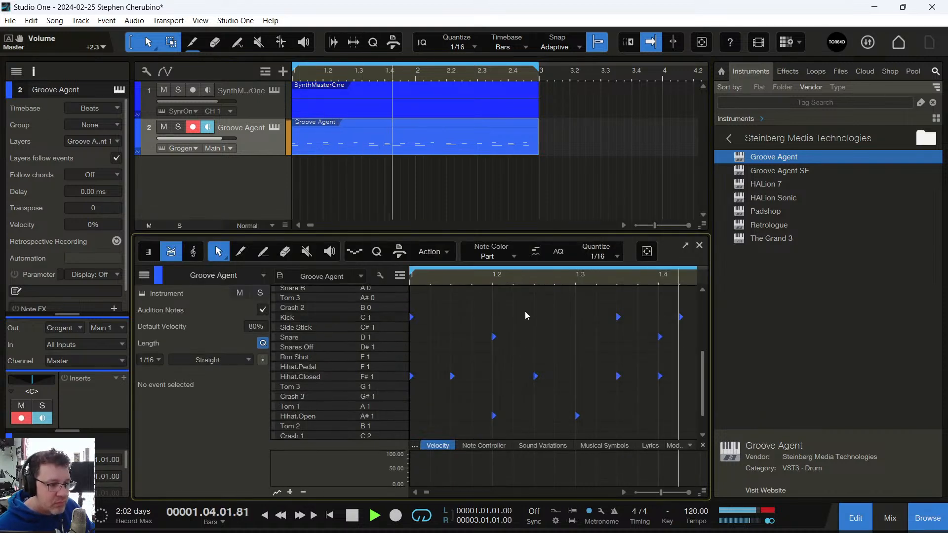
pyautogui.press('space')
pyautogui.scroll(2, 488, 336)
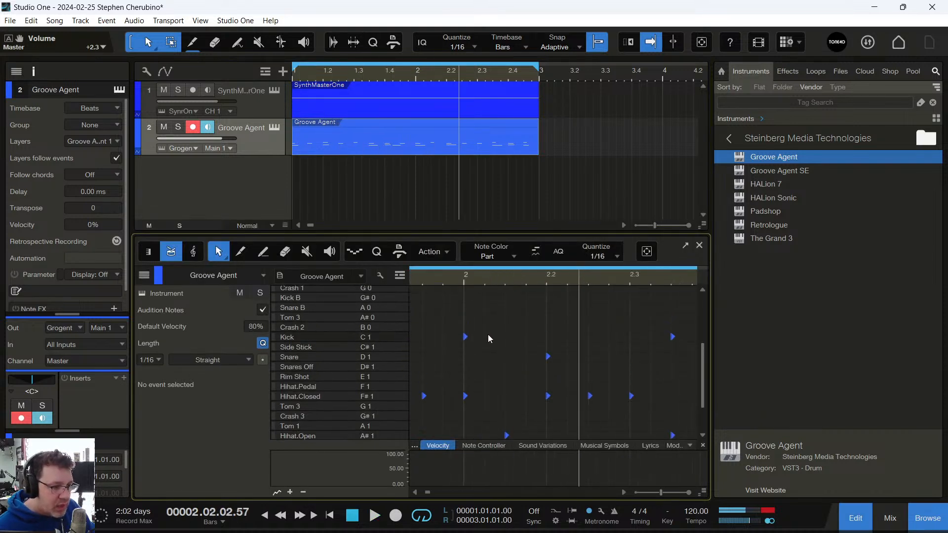
pyautogui.scroll(-3, 440, 354)
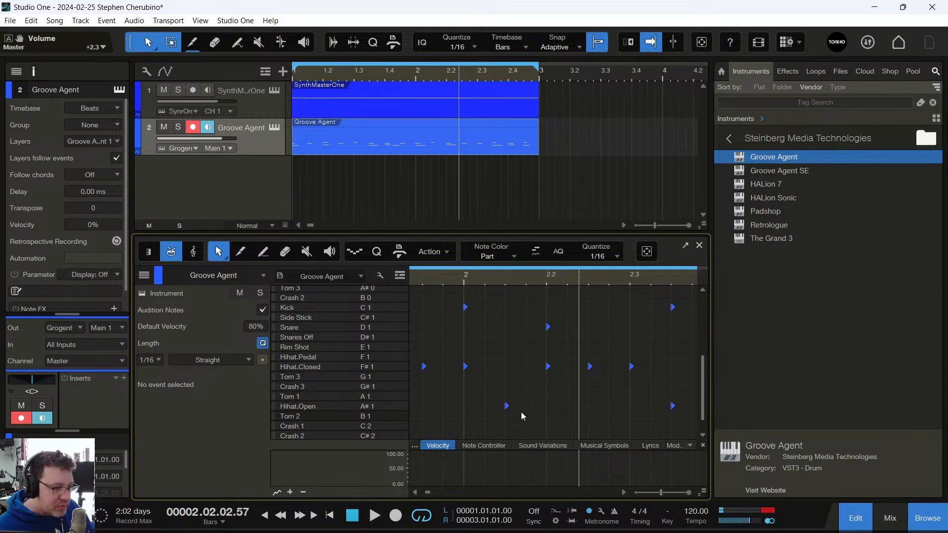
pyautogui.moveTo(509, 407); pyautogui.dragTo(505, 369)
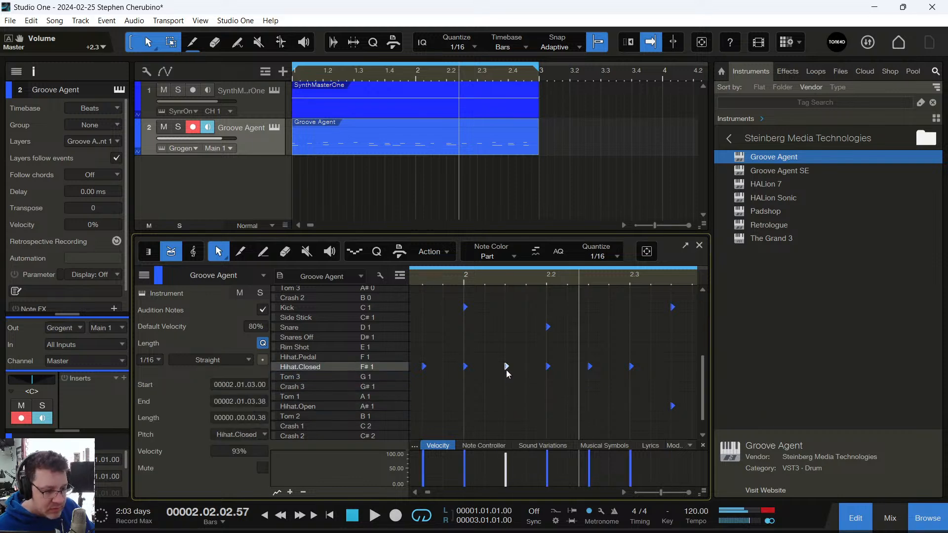
pyautogui.press('space')
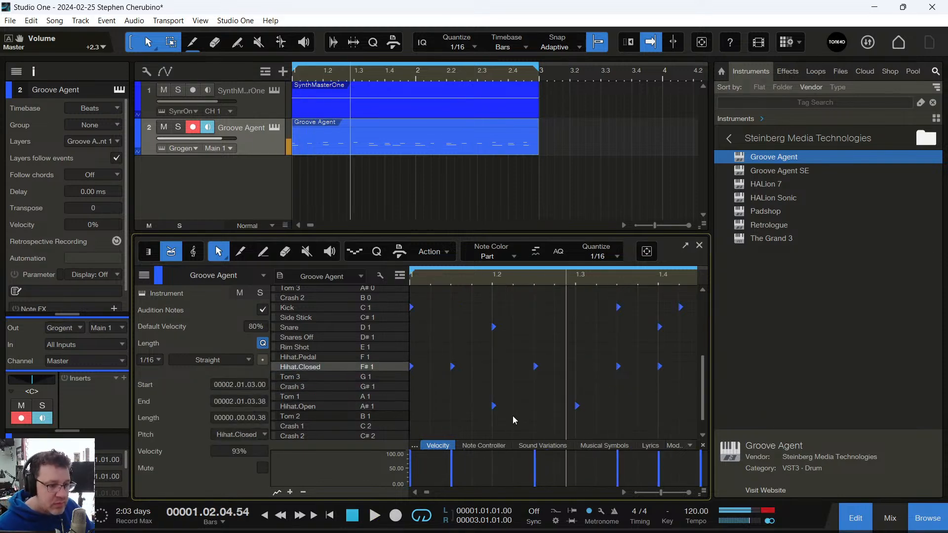
# - Change the open hi-hat hits at beat 1.2 and at 2.4.3 to closed hi-hats in the Groove Agent part
pyautogui.moveTo(493, 408); pyautogui.dragTo(493, 366)
pyautogui.press('space')
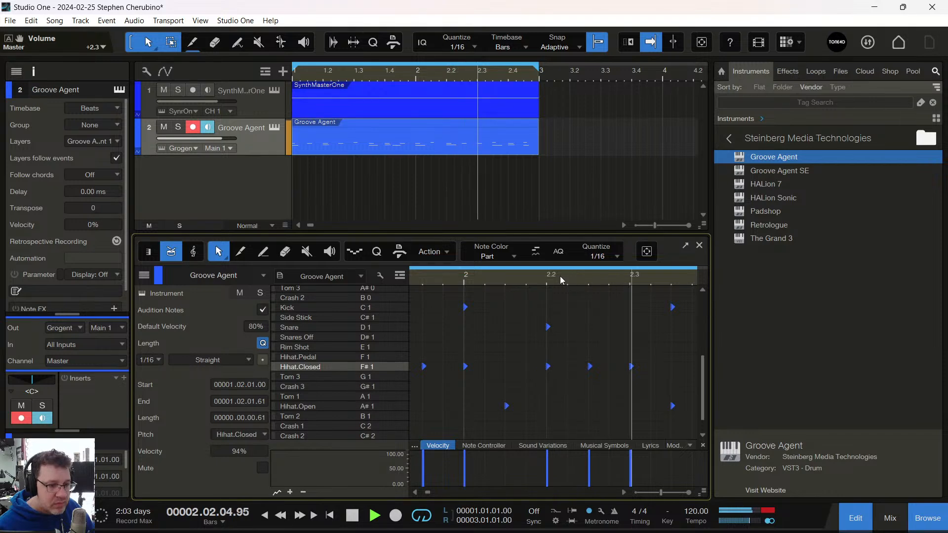
pyautogui.moveTo(596, 281); pyautogui.dragTo(512, 260)
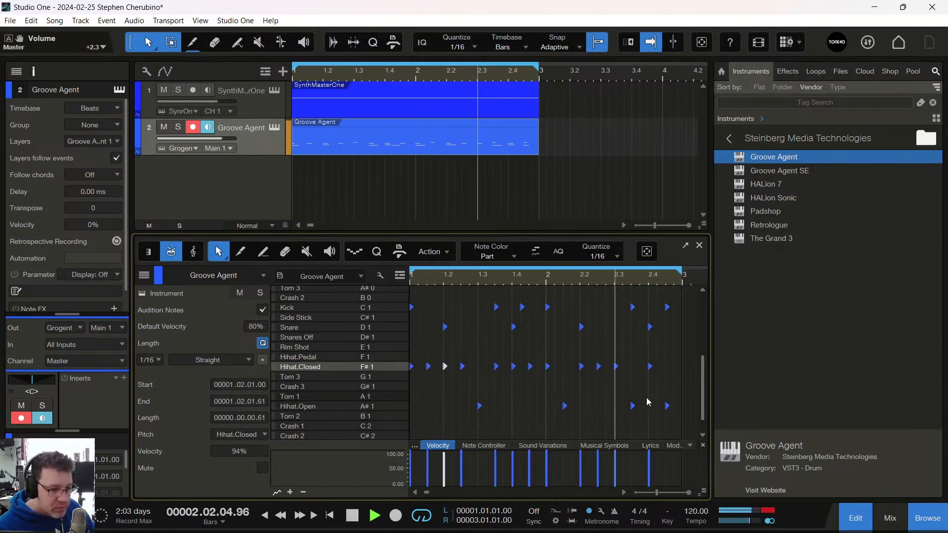
pyautogui.moveTo(666, 406); pyautogui.dragTo(666, 367)
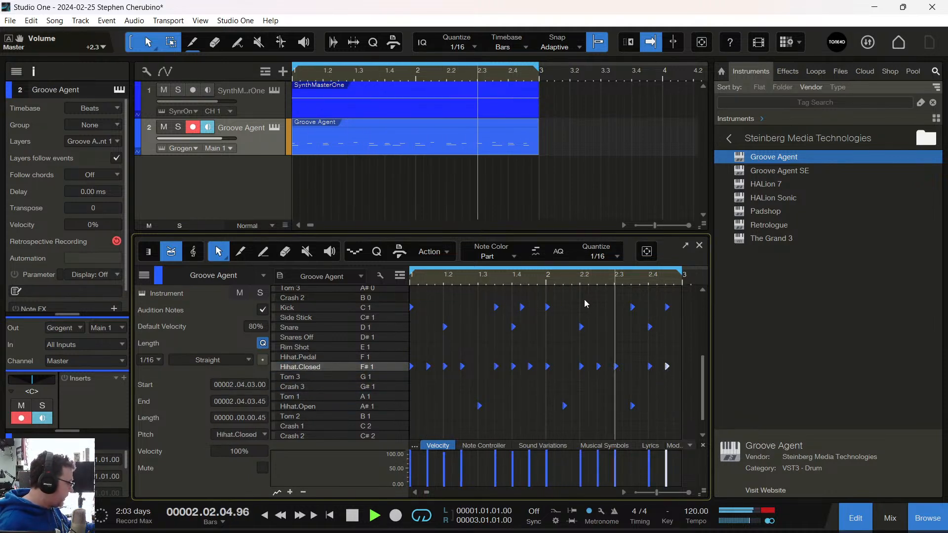
# - Overdub Tom 1 and Tom 2 hits at the end of bar 2 and quantize the Groove Agent part to 1/16
pyautogui.press('KP_Multiply')
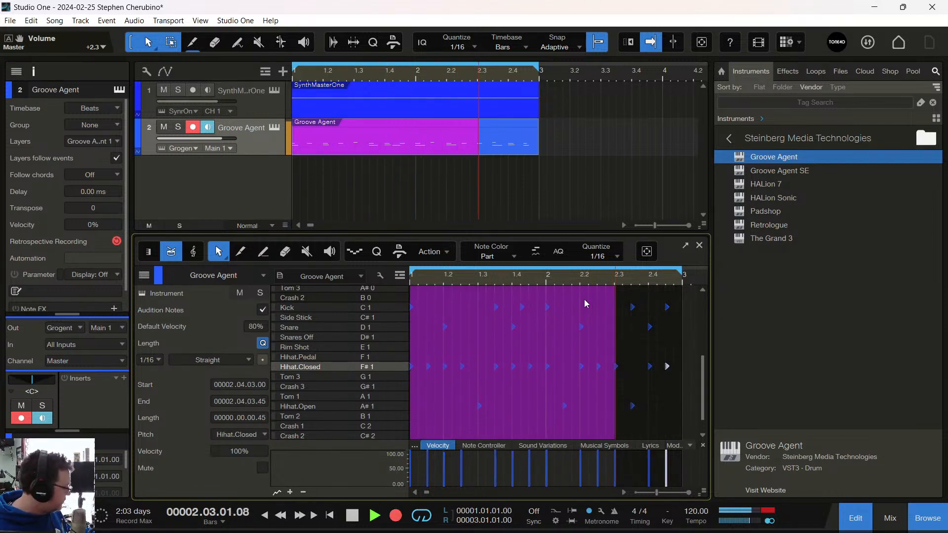
pyautogui.press('space')
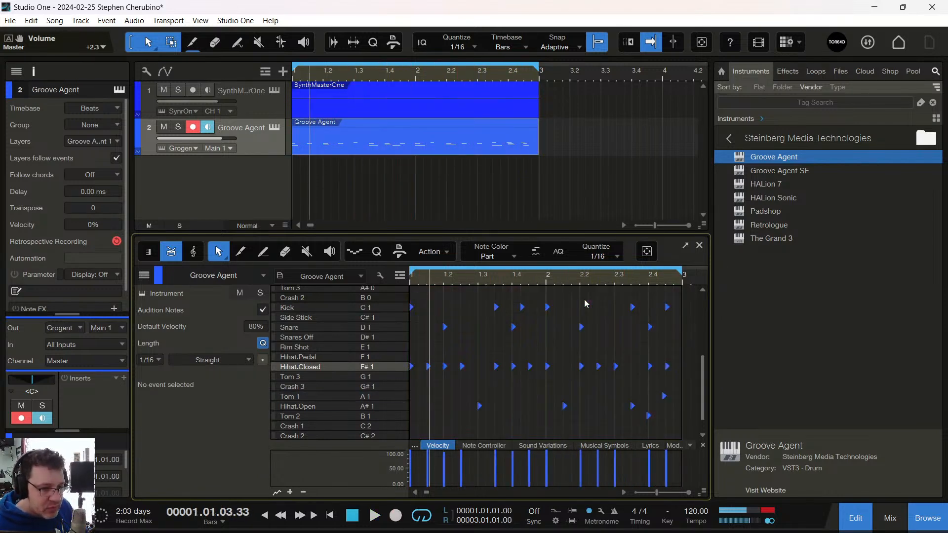
pyautogui.click(406, 148)
pyautogui.press('q')
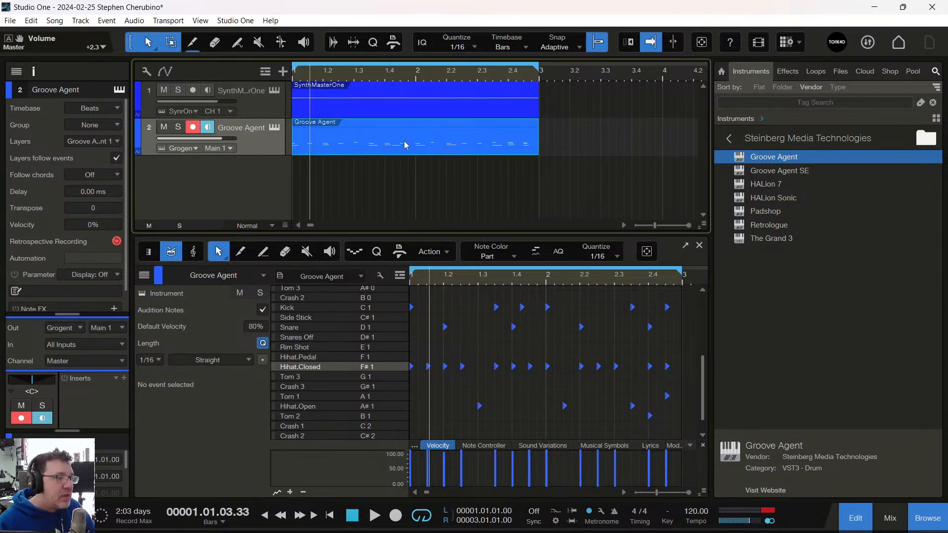
# - Duplicate the SynthMasterOne and Groove Agent parts to bar 3 and set the loop range from bar 3 to bar 5
pyautogui.moveTo(452, 110); pyautogui.dragTo(456, 110)
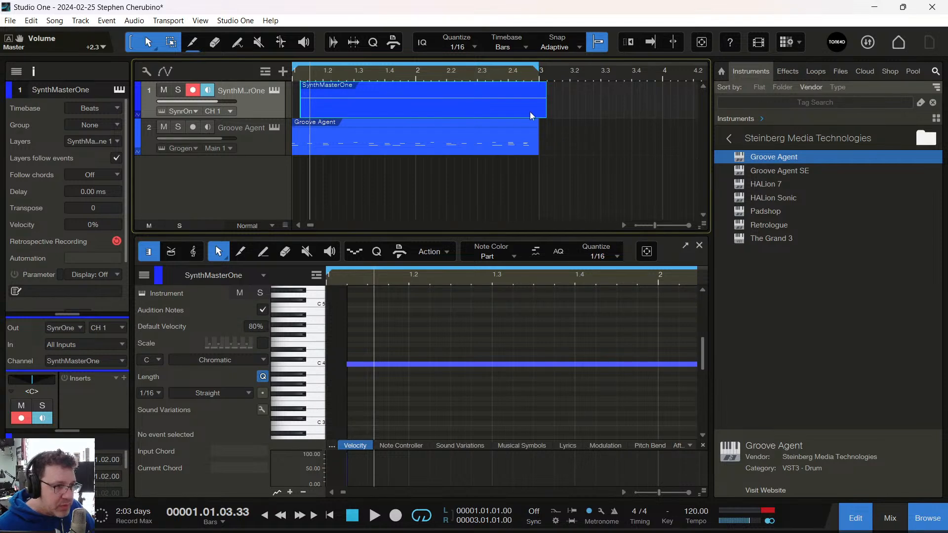
pyautogui.hotkey('ctrl', 'z')
pyautogui.moveTo(520, 182); pyautogui.dragTo(421, 90)
pyautogui.press('d')
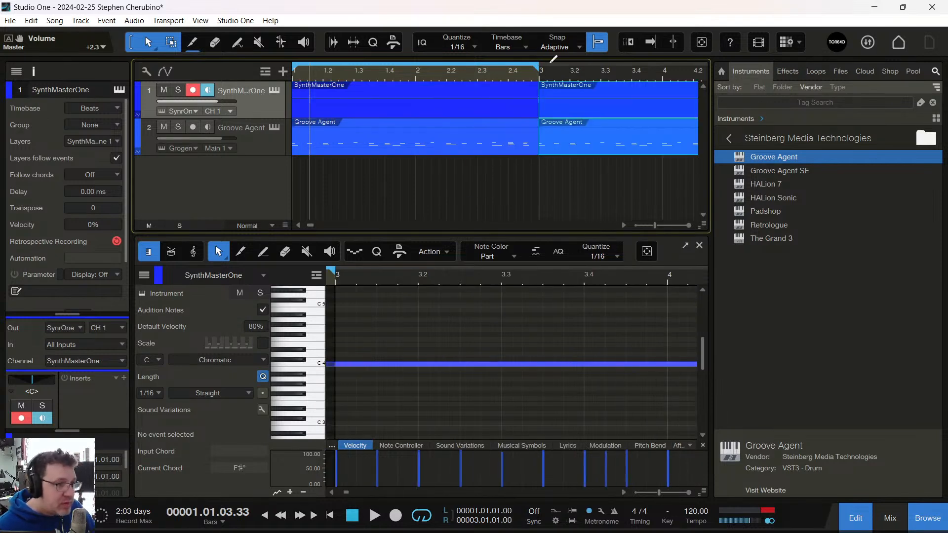
pyautogui.moveTo(579, 69); pyautogui.dragTo(611, 66)
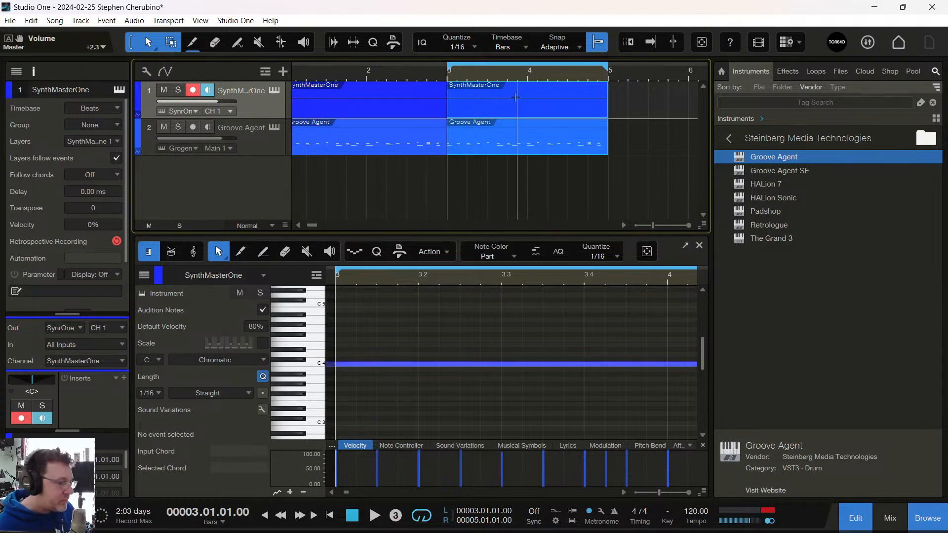
# - Record short notes over the second SynthMasterOne part and play the song back from the start
pyautogui.press('KP_Multiply')
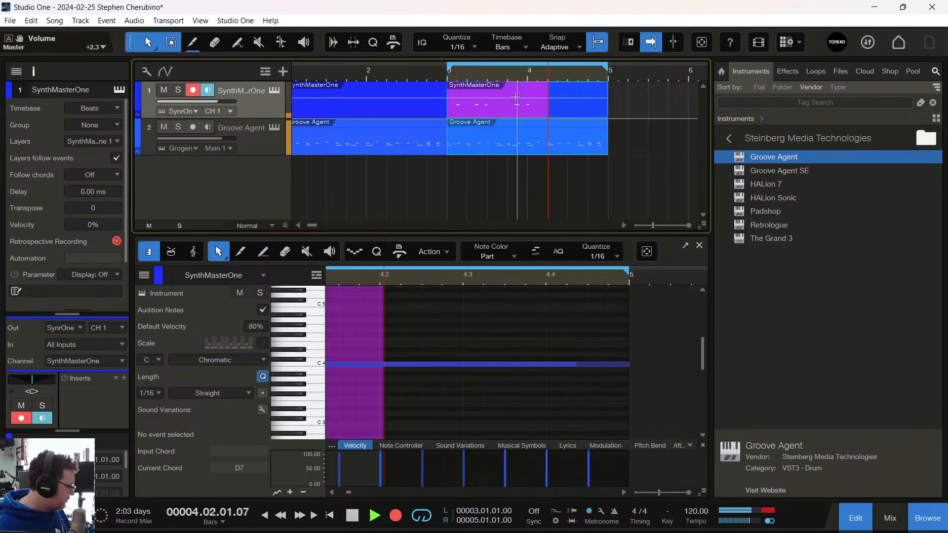
pyautogui.press('space')
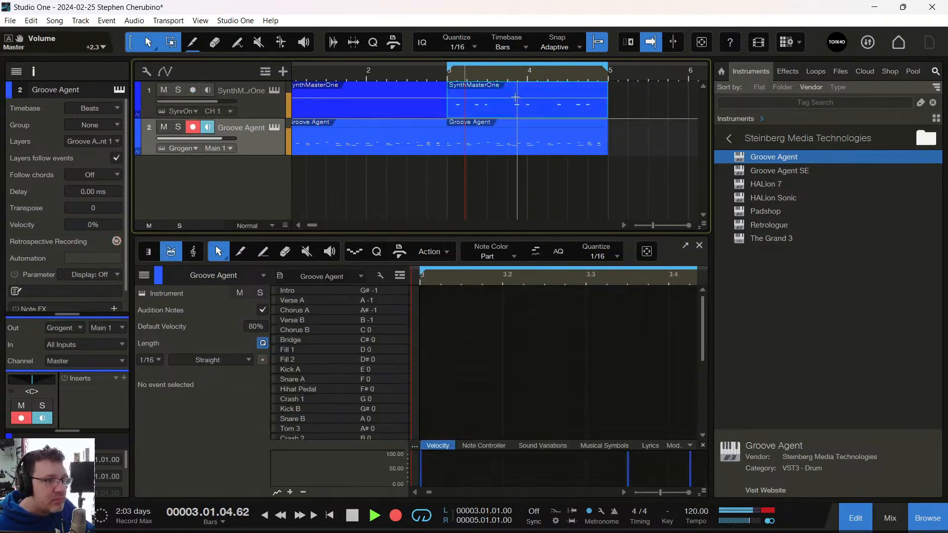
pyautogui.click(482, 110)
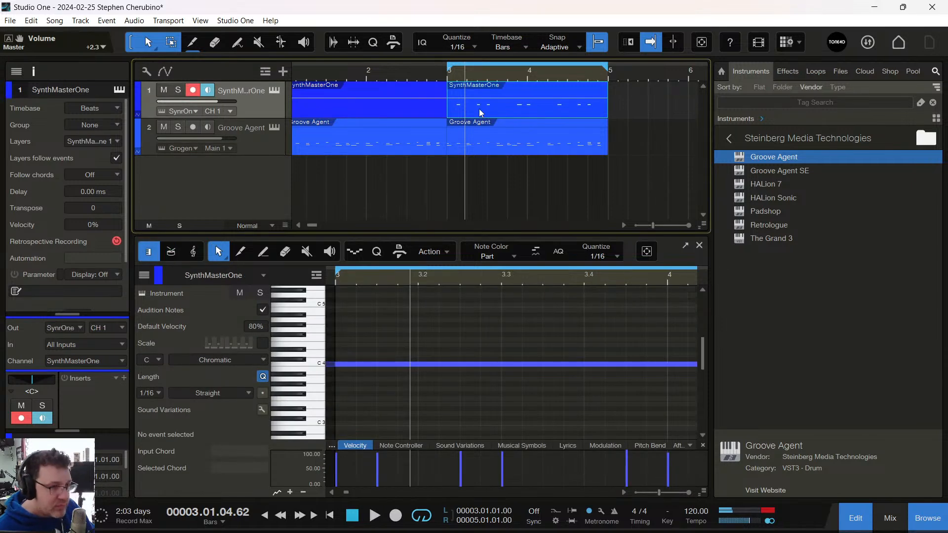
pyautogui.press('KP_Decimal')
pyautogui.press('space')
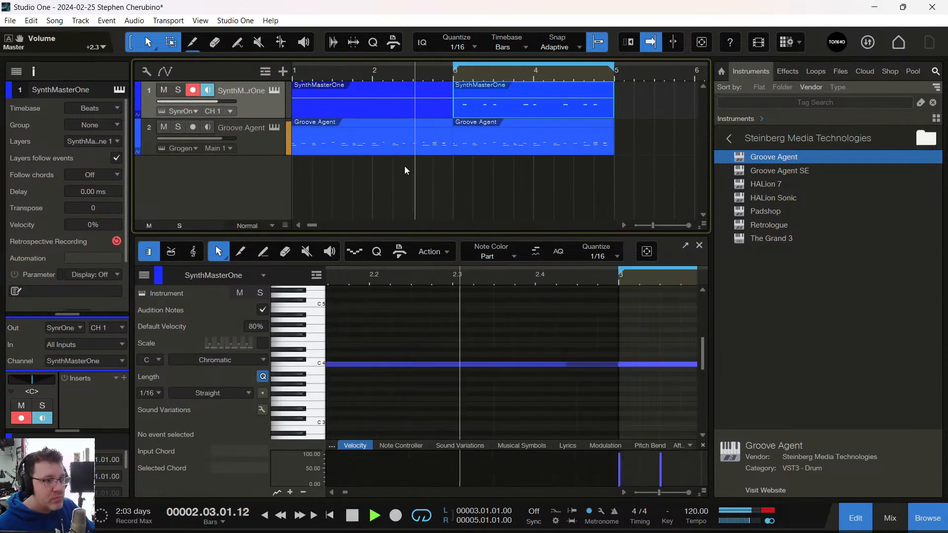
# - Delete the second Groove Agent part and move the second SynthMasterOne part to bar 5
pyautogui.click(458, 150)
pyautogui.press('Delete')
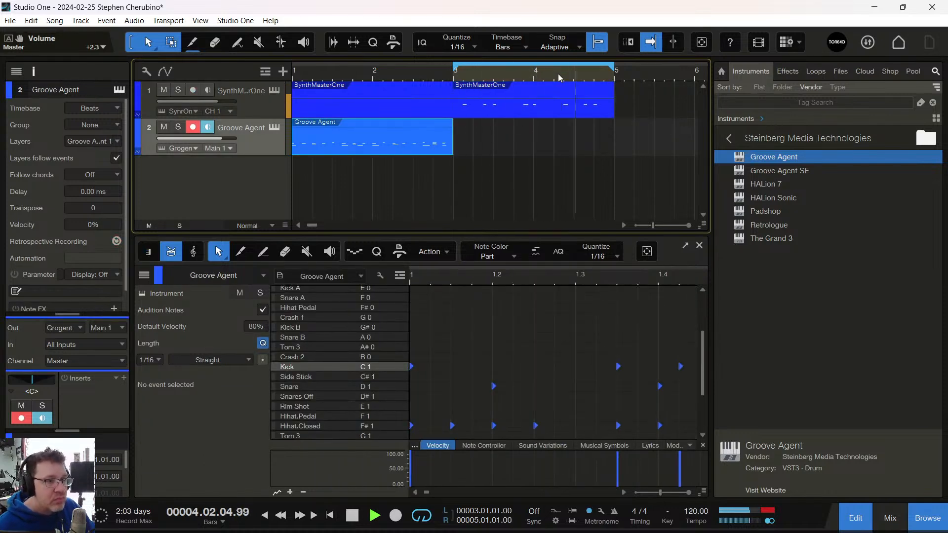
pyautogui.press('e')
pyautogui.moveTo(532, 90); pyautogui.dragTo(484, 83)
pyautogui.press('space')
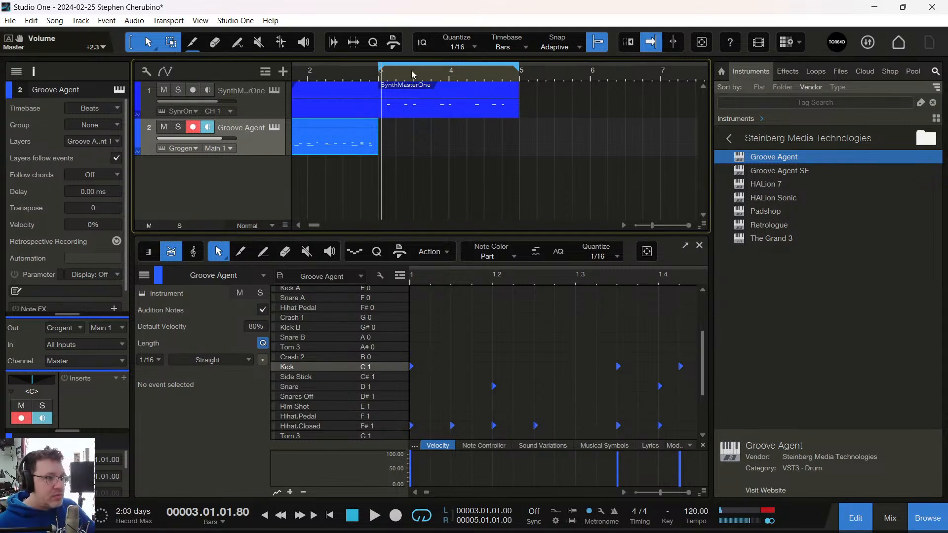
pyautogui.moveTo(405, 107); pyautogui.dragTo(543, 111)
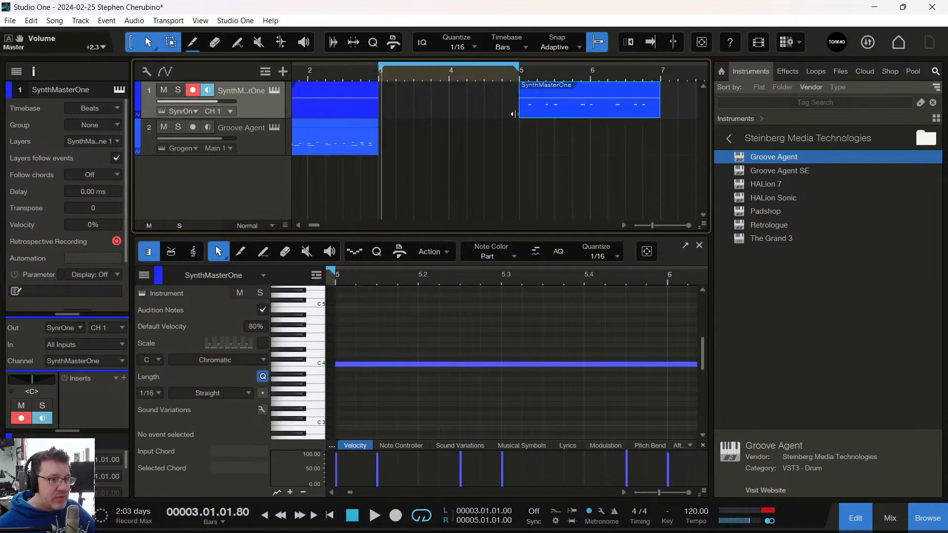
# - Duplicate the first SynthMasterOne and Groove Agent parts into the gap from bar 3 to bar 5
pyautogui.moveTo(361, 181); pyautogui.dragTo(332, 82)
pyautogui.press('d')
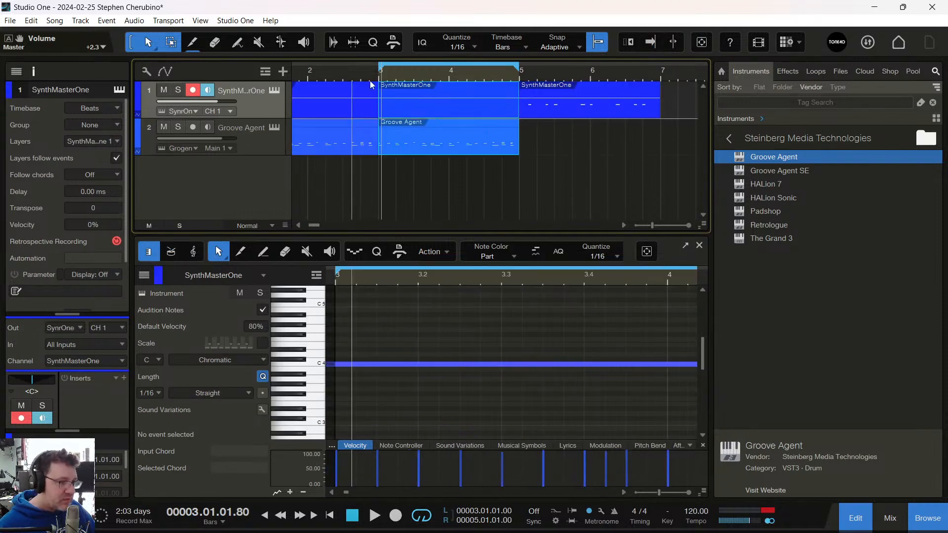
pyautogui.scroll(-3, 422, 65)
pyautogui.scroll(2, 422, 63)
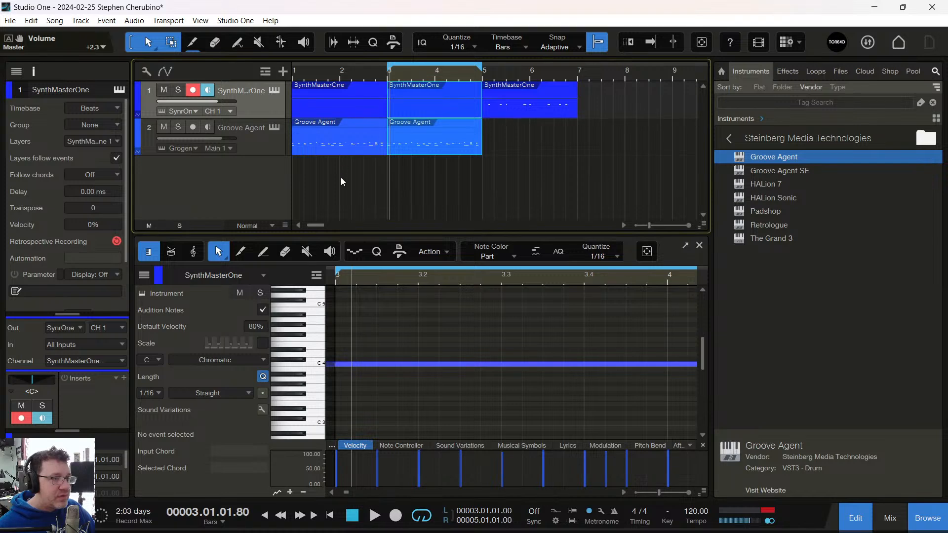
# - Show the Arranger track and add three consecutive two-bar sections covering bars 1 to 3, 3 to 5 and 5 to 7
pyautogui.moveTo(343, 182); pyautogui.dragTo(348, 75)
pyautogui.click(282, 72)
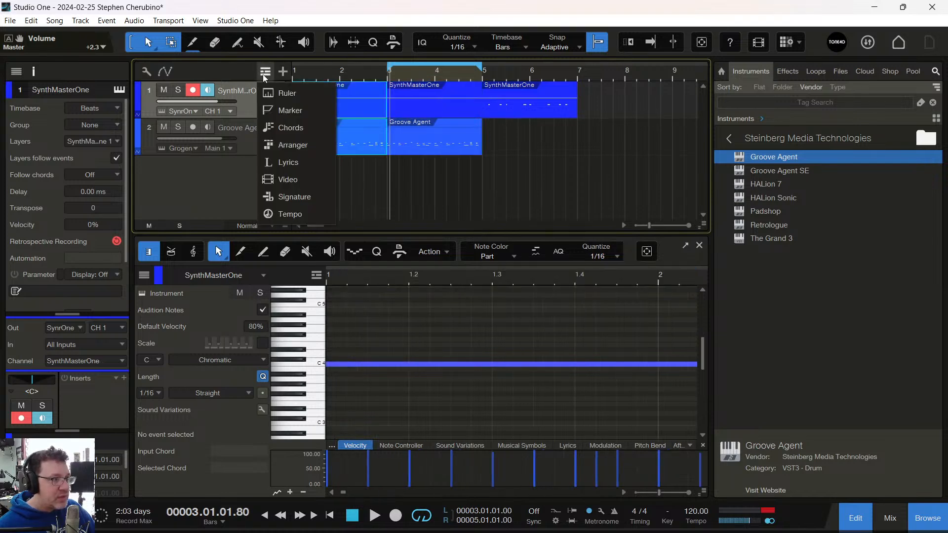
pyautogui.click(287, 147)
pyautogui.moveTo(320, 87)
pyautogui.mouseDown()
pyautogui.moveTo(401, 85)
pyautogui.moveTo(459, 96)
pyautogui.mouseUp()
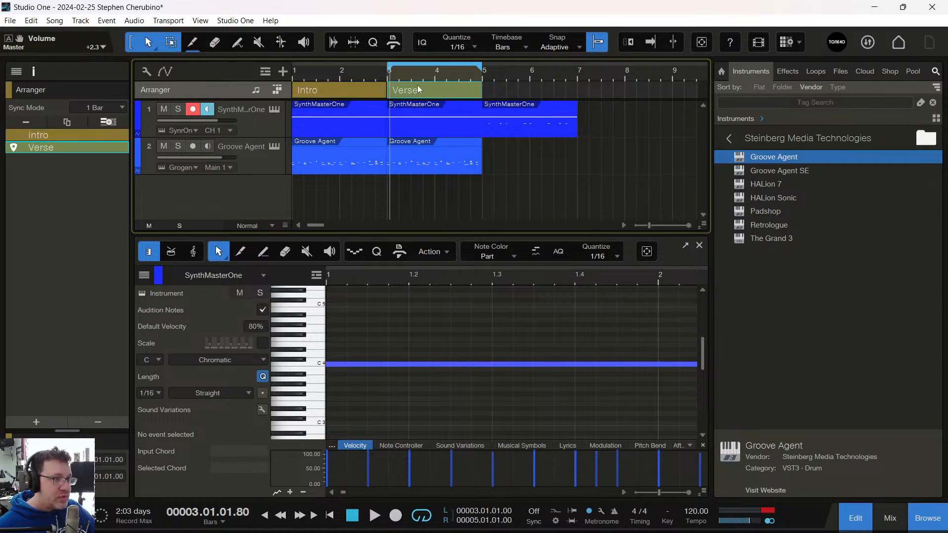
pyautogui.moveTo(524, 89); pyautogui.dragTo(577, 97)
# - Rename the Chorus section to Bridge and move it with its SynthMasterOne part to bar 7
pyautogui.doubleClick(516, 89)
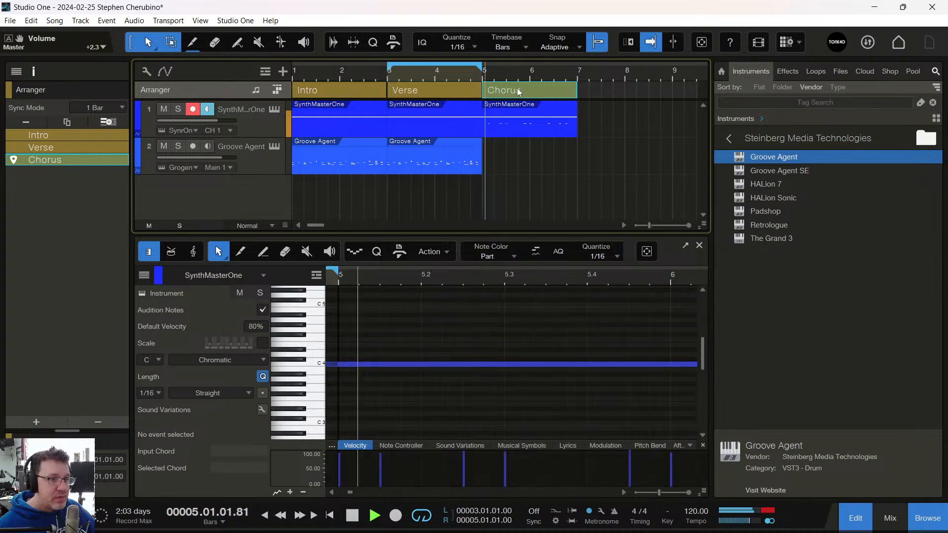
pyautogui.press('space')
pyautogui.rightClick(508, 95)
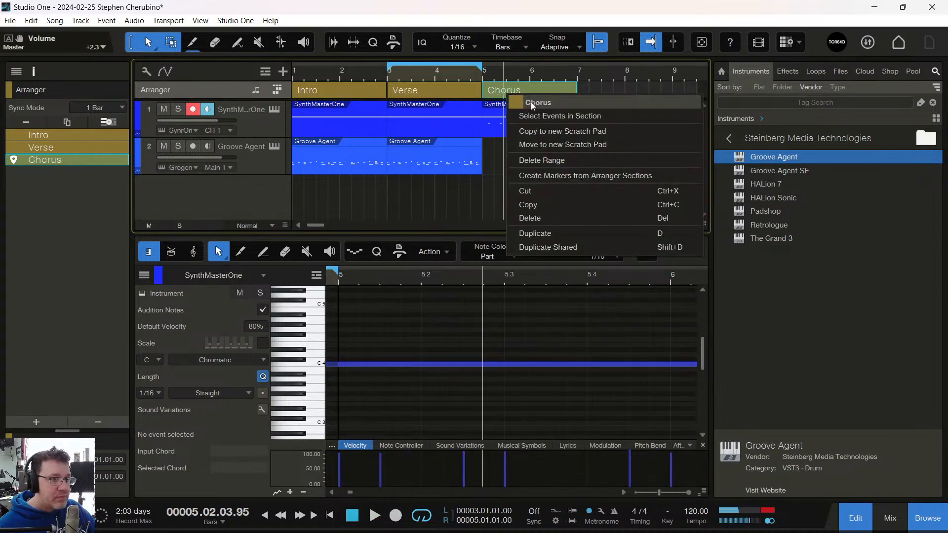
pyautogui.write('Bridge')
pyautogui.press('Return')
pyautogui.moveTo(513, 91); pyautogui.dragTo(602, 99)
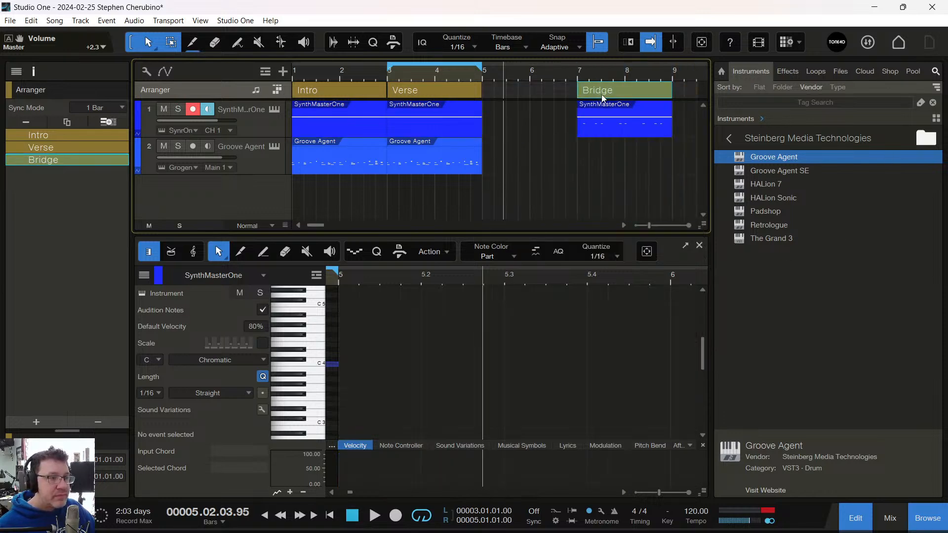
# - Play the arrangement from the start and delete the Groove Agent part in the Intro section
pyautogui.press(',')
pyautogui.press('space')
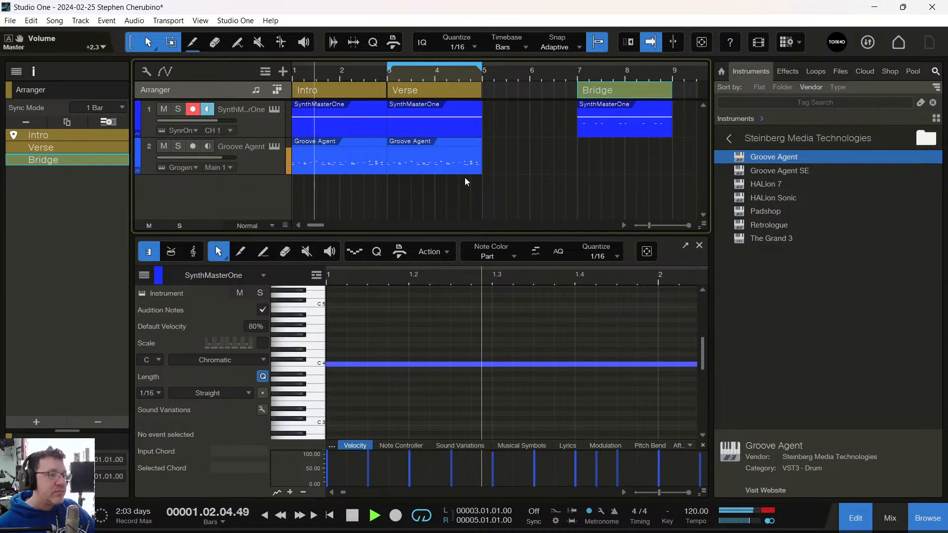
pyautogui.click(348, 167)
pyautogui.press('Delete')
pyautogui.click(473, 172)
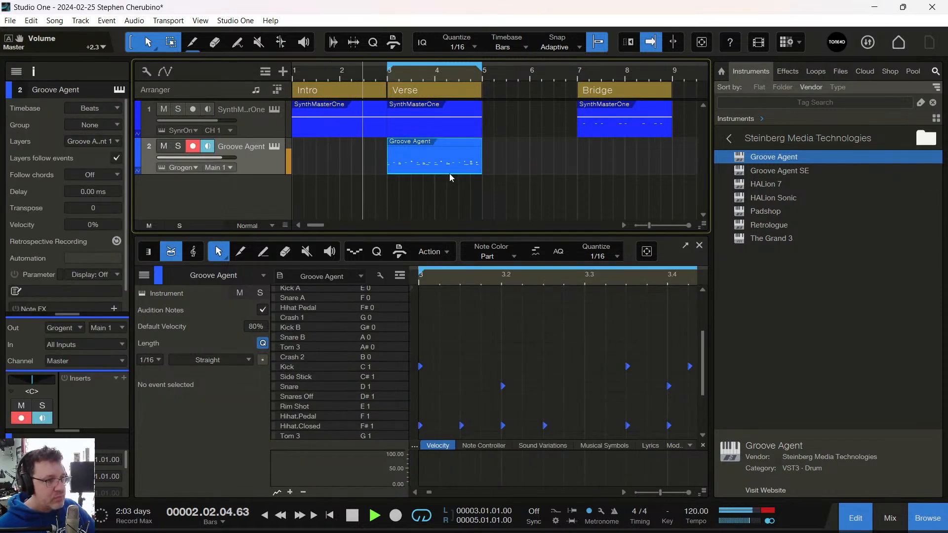
pyautogui.press('space')
# - Bounce the Intro's SynthMasterOne part to a new audio track
pyautogui.click(358, 135)
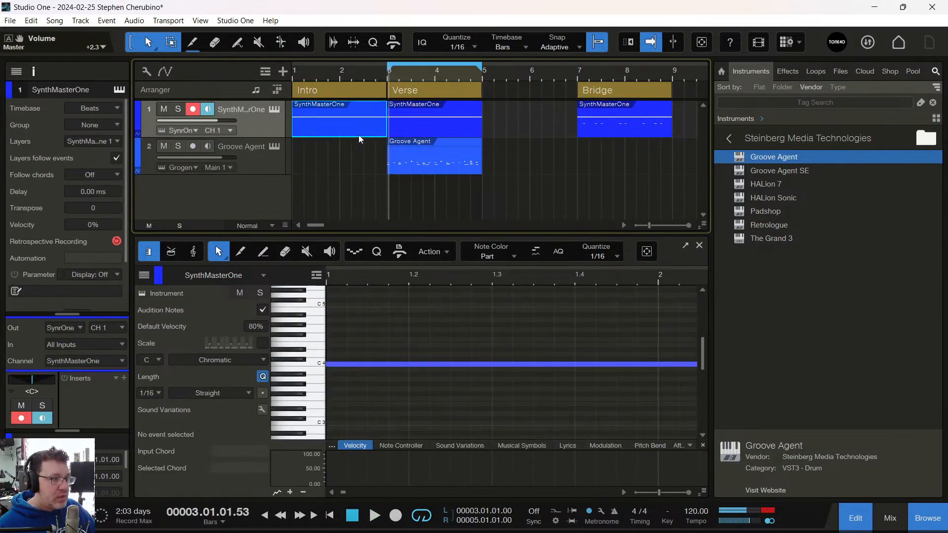
pyautogui.rightClick(349, 129)
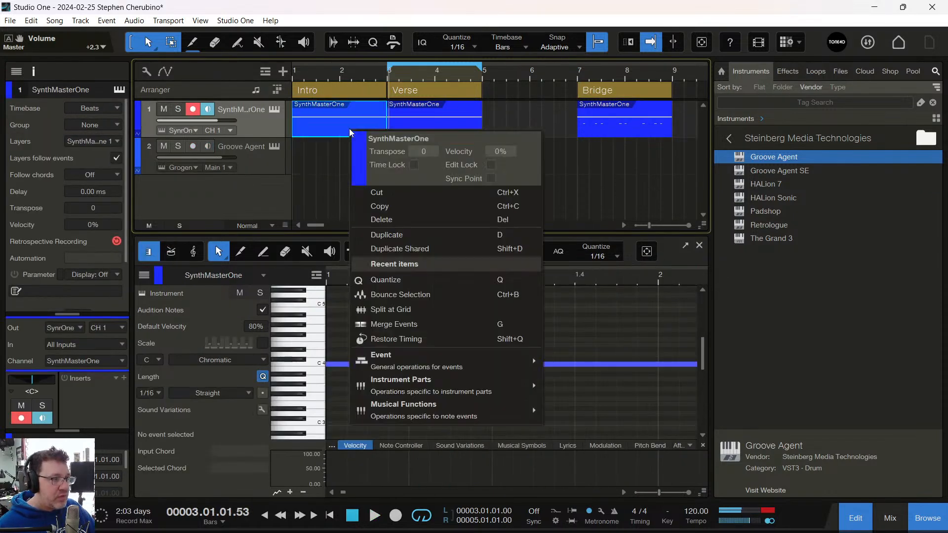
pyautogui.click(402, 294)
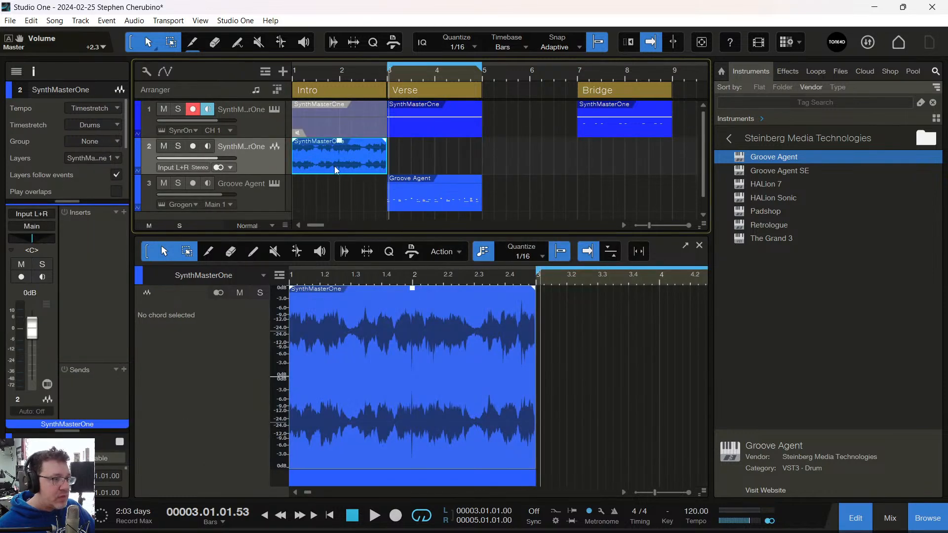
# - Add Solid EQ as an insert on the bounced SynthMasterOne audio track
pyautogui.click(125, 213)
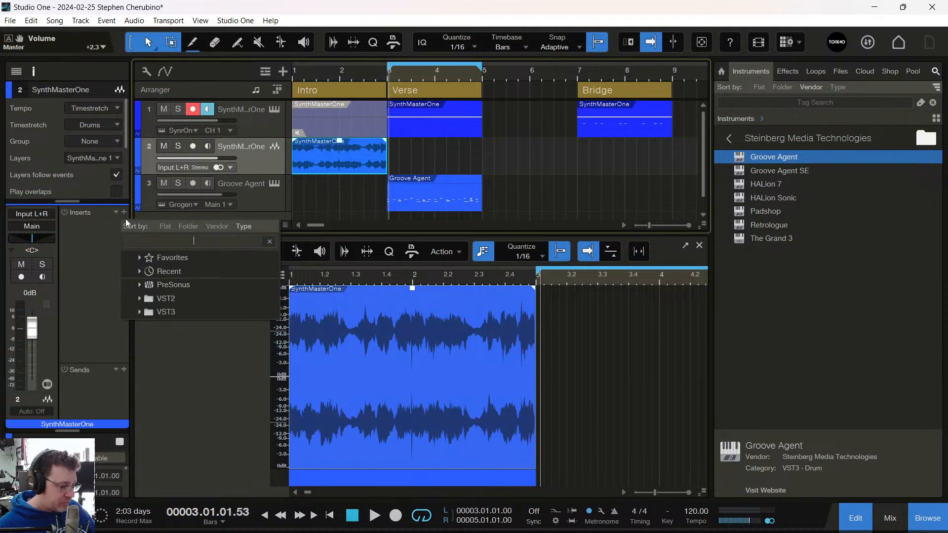
pyautogui.write('eq')
pyautogui.click(276, 313)
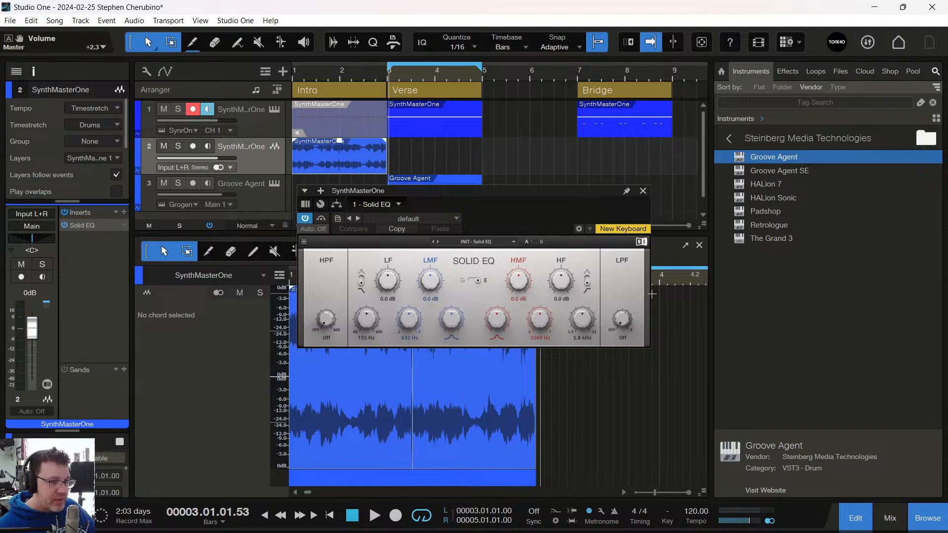
# - Add Pro EQ to the bounced track, raise its low-cut frequency to about 2.89 kHz and audition the result
pyautogui.click(124, 213)
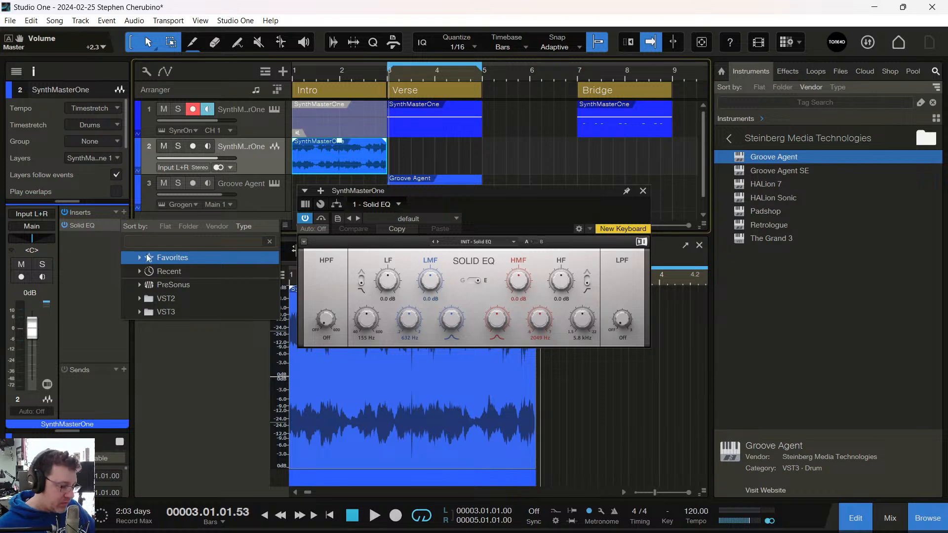
pyautogui.write('eq')
pyautogui.click(155, 283)
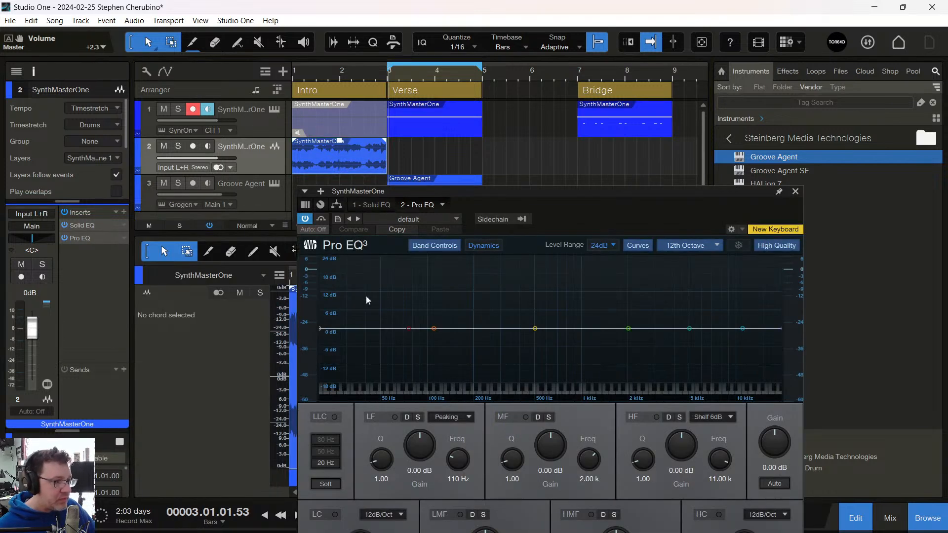
pyautogui.moveTo(408, 328); pyautogui.dragTo(652, 333)
pyautogui.press('space')
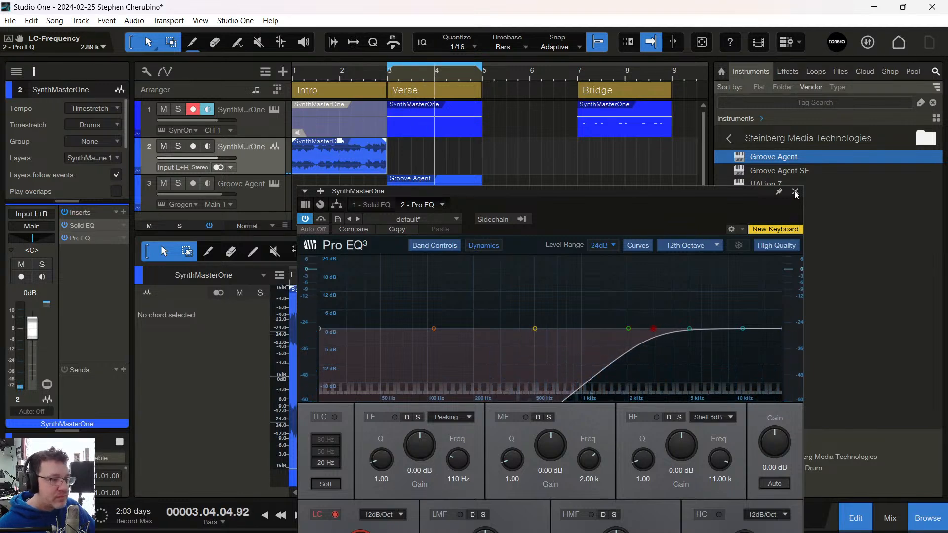
pyautogui.click(794, 192)
# - Add Autofilter to the bounced SynthMasterOne track and disable the Solid EQ and Pro EQ inserts
pyautogui.click(124, 212)
pyautogui.write('al')
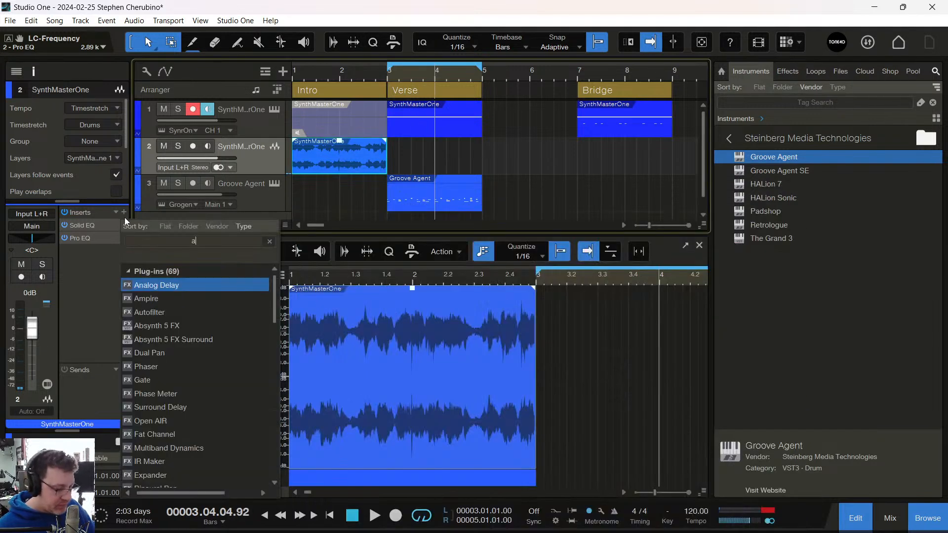
pyautogui.press('BackSpace')
pyautogui.press('BackSpace')
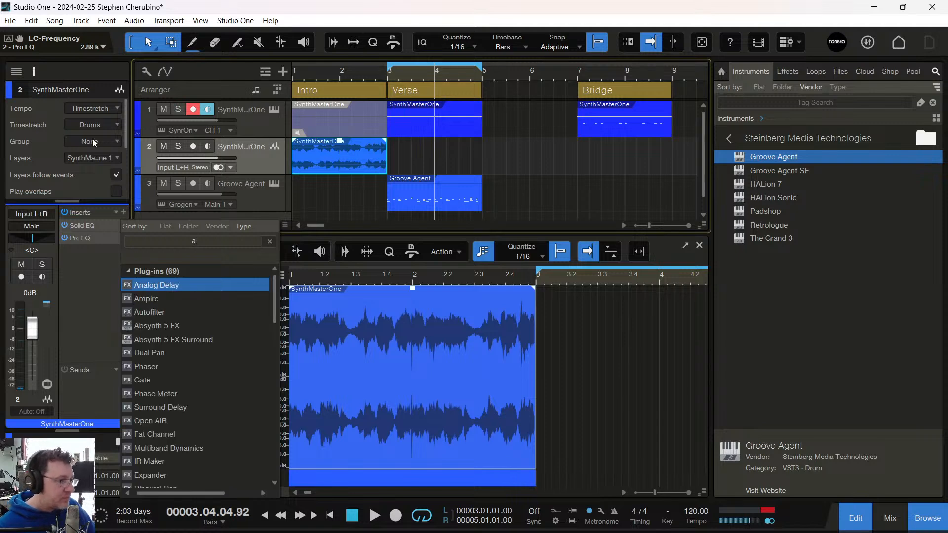
pyautogui.write('auy')
pyautogui.press('BackSpace')
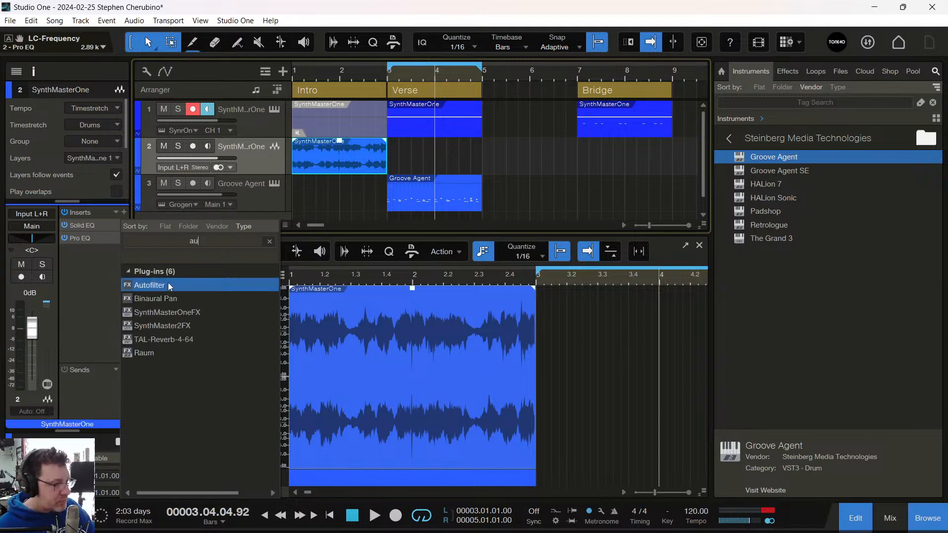
pyautogui.doubleClick(169, 282)
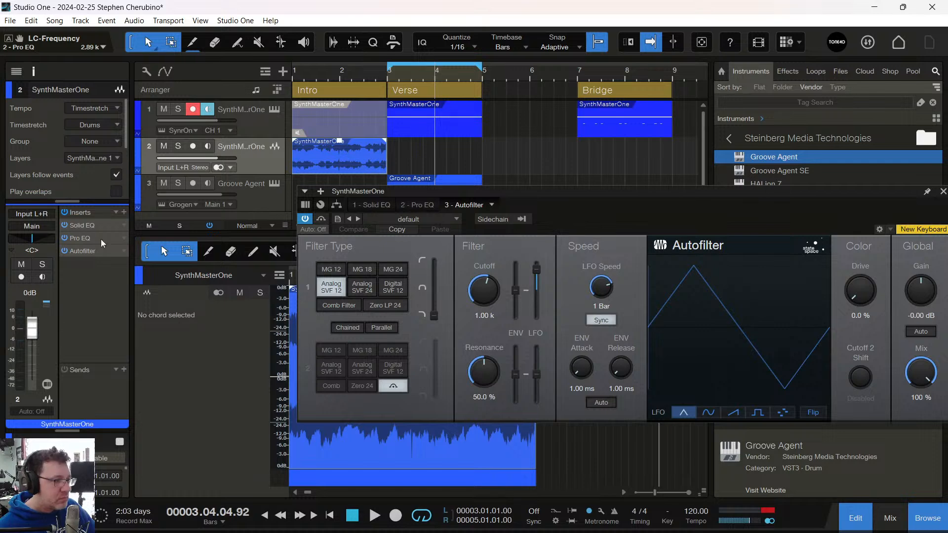
pyautogui.click(65, 237)
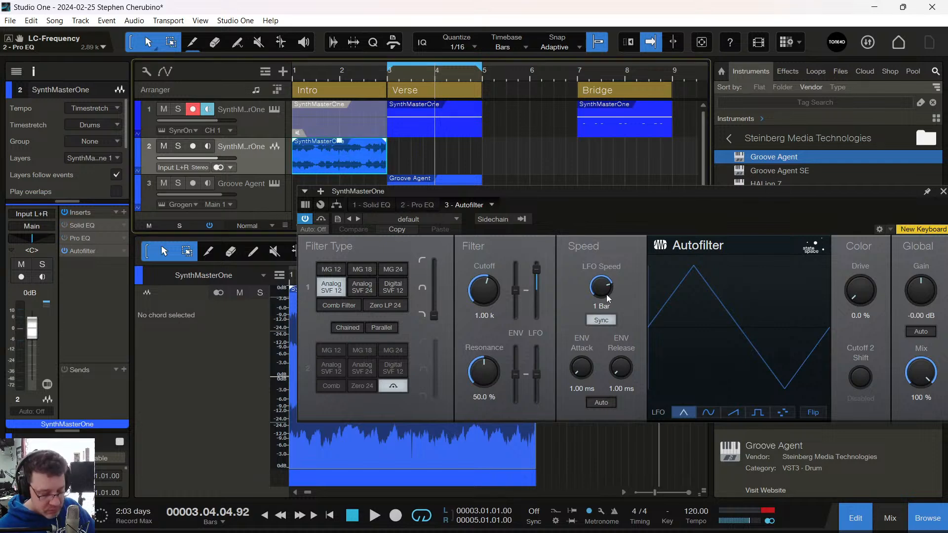
# - Set Autofilter's LFO To Cutoff to 0 %, cutoff to about 1.78 kHz and resonance to 82.5 % while auditioning the Intro
pyautogui.press(',')
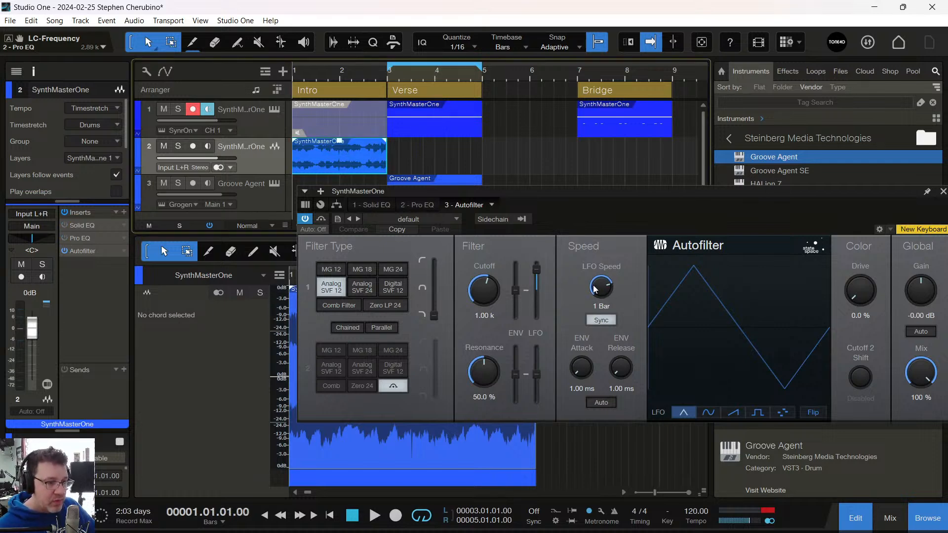
pyautogui.moveTo(538, 278); pyautogui.dragTo(537, 263)
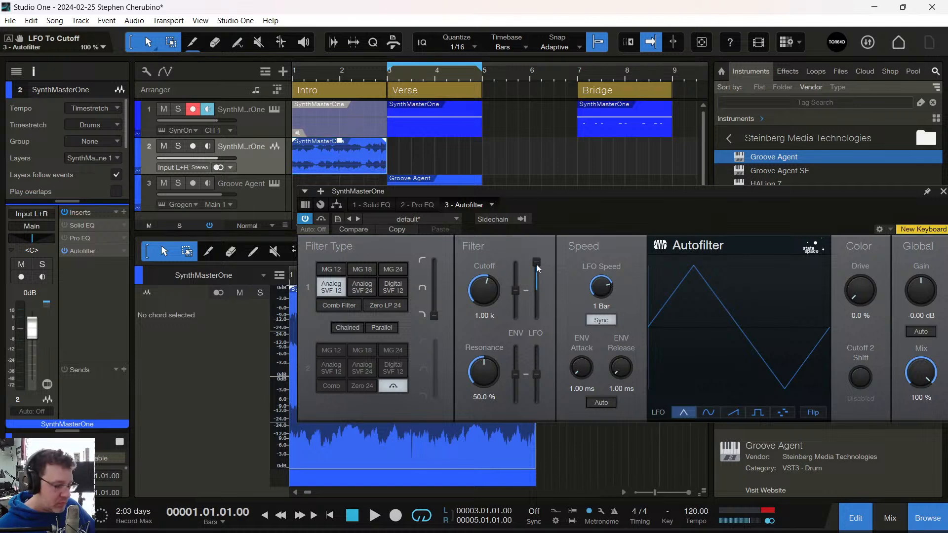
pyautogui.press('space')
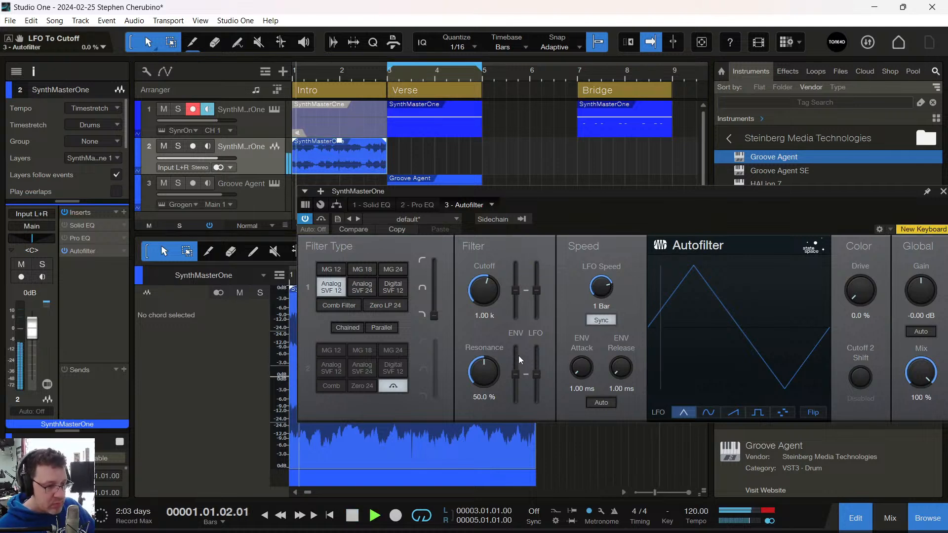
pyautogui.moveTo(485, 296); pyautogui.dragTo(484, 330)
pyautogui.moveTo(484, 366); pyautogui.dragTo(478, 124)
pyautogui.press('space')
pyautogui.press('space')
pyautogui.press('space')
pyautogui.moveTo(443, 74); pyautogui.dragTo(442, 52)
pyautogui.scroll(-1, 466, 126)
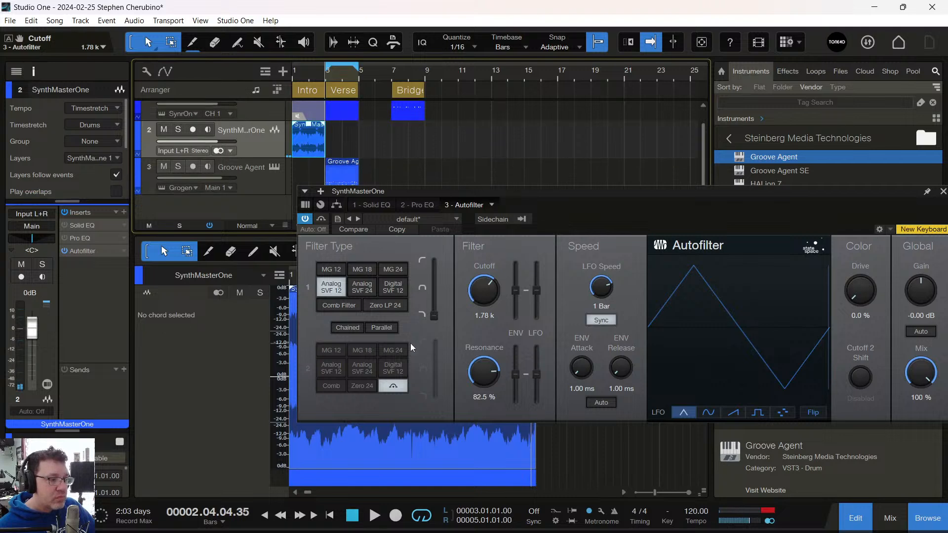
# - Move Autofilter's first filter-shape slider to its opposite extreme and lower the cutoff to about 74.6 Hz while auditioning
pyautogui.moveTo(432, 314); pyautogui.dragTo(483, 386)
pyautogui.press('space')
pyautogui.press('space')
pyautogui.press('space')
pyautogui.press('space')
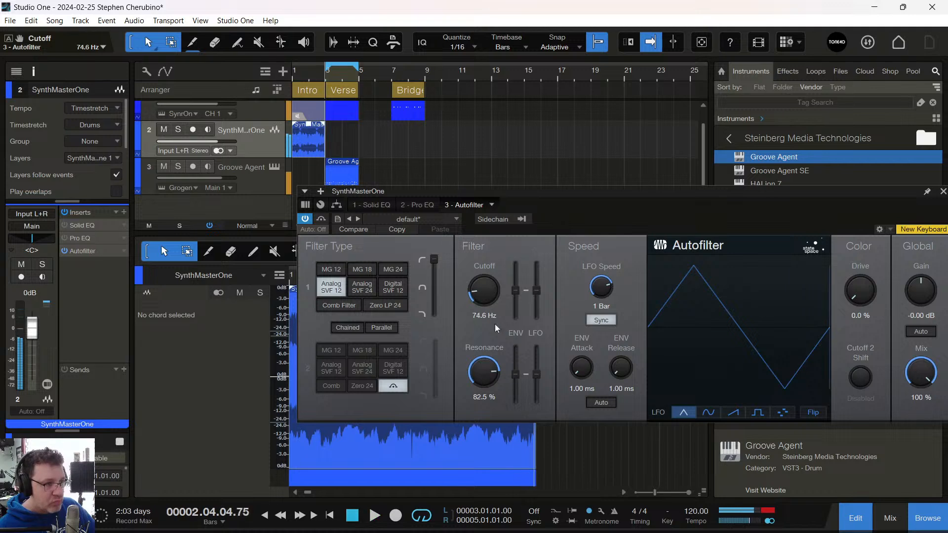
pyautogui.click(943, 190)
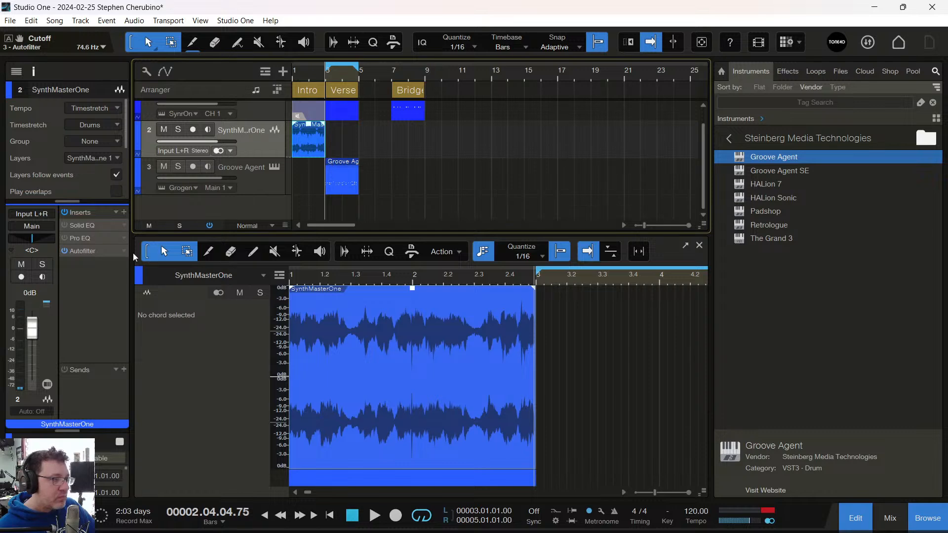
# - Automate Autofilter's cutoff on the bounced track with a falling ramp across the Intro, ending at 30 Hz at bar 3
pyautogui.click(90, 250)
pyautogui.rightClick(477, 295)
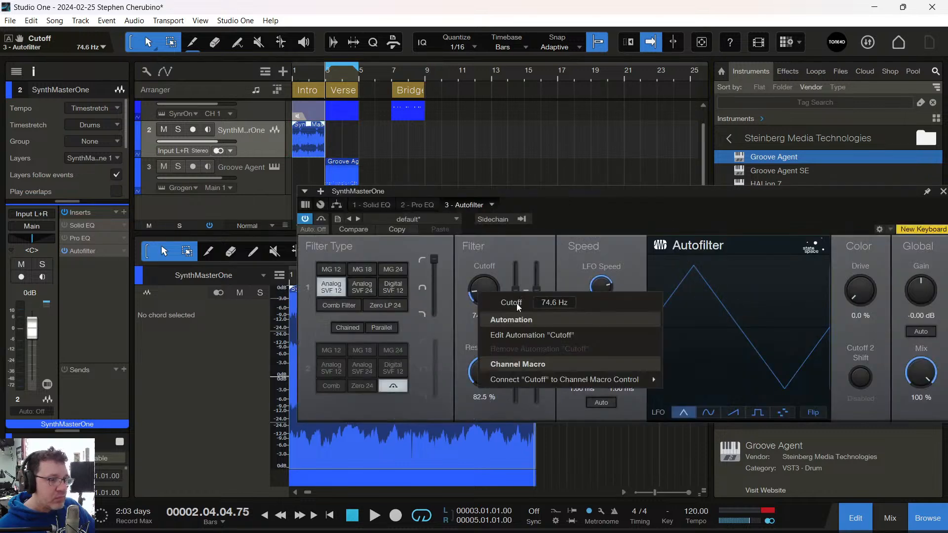
pyautogui.click(514, 333)
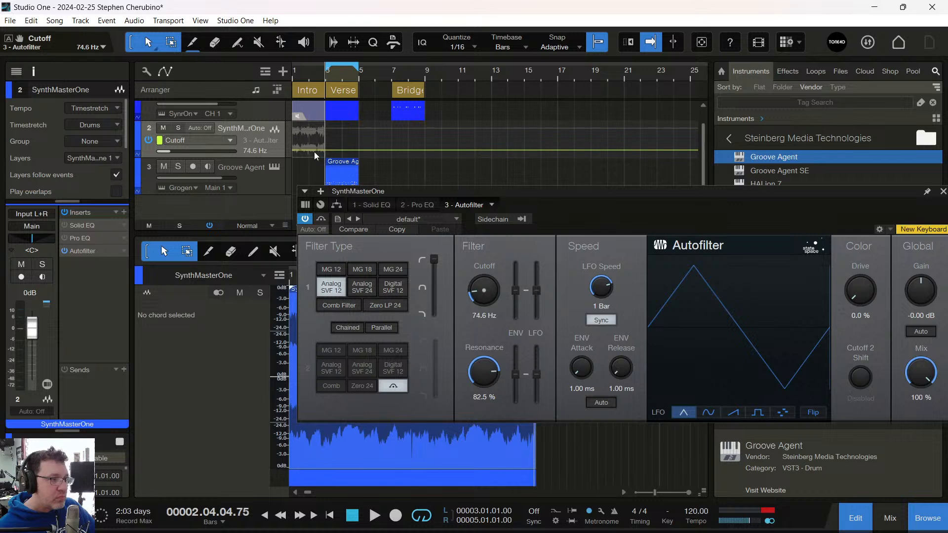
pyautogui.moveTo(328, 149)
pyautogui.mouseDown()
pyautogui.moveTo(326, 135)
pyautogui.moveTo(293, 156)
pyautogui.moveTo(284, 114)
pyautogui.moveTo(325, 154)
pyautogui.mouseUp()
pyautogui.press('space')
pyautogui.press('space')
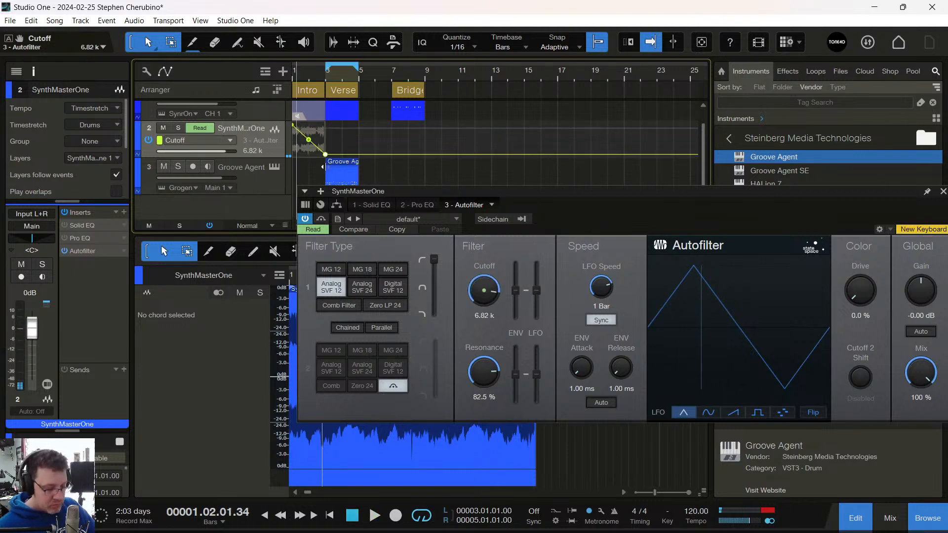
pyautogui.press('space')
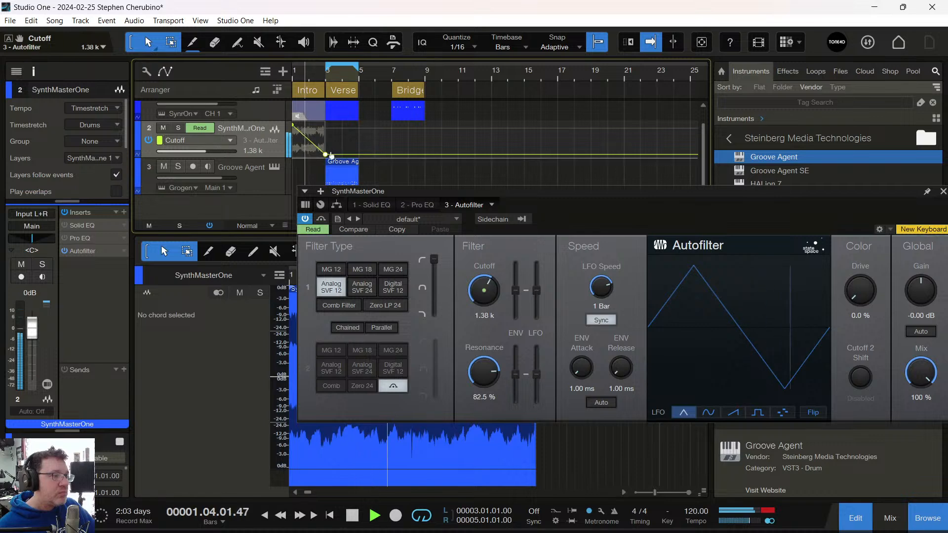
pyautogui.moveTo(325, 154)
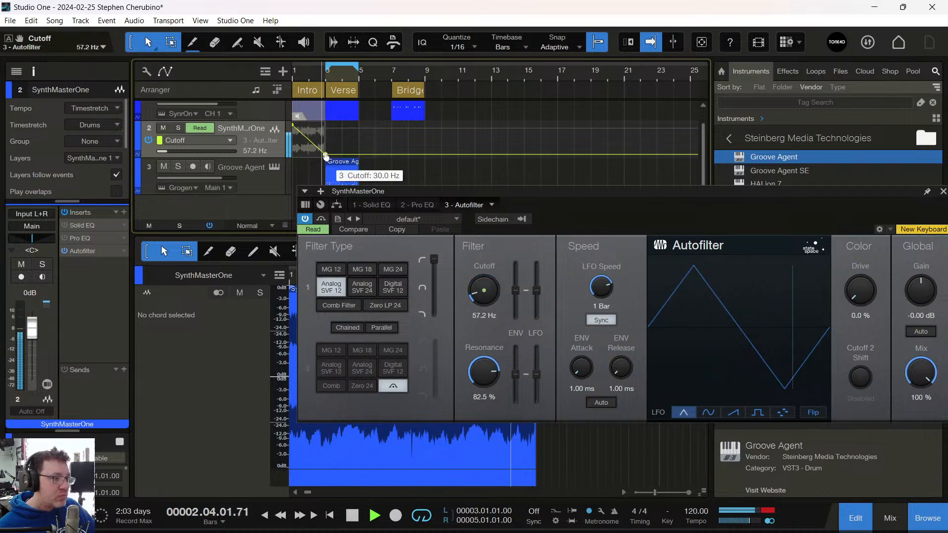
pyautogui.press('space')
# - Audition the cutoff ramp and raise its end point at bar 3 to about 533 Hz
pyautogui.moveTo(325, 158)
pyautogui.mouseDown()
pyautogui.moveTo(321, 142)
pyautogui.moveTo(323, 173)
pyautogui.mouseUp()
pyautogui.press('space')
pyautogui.press('space')
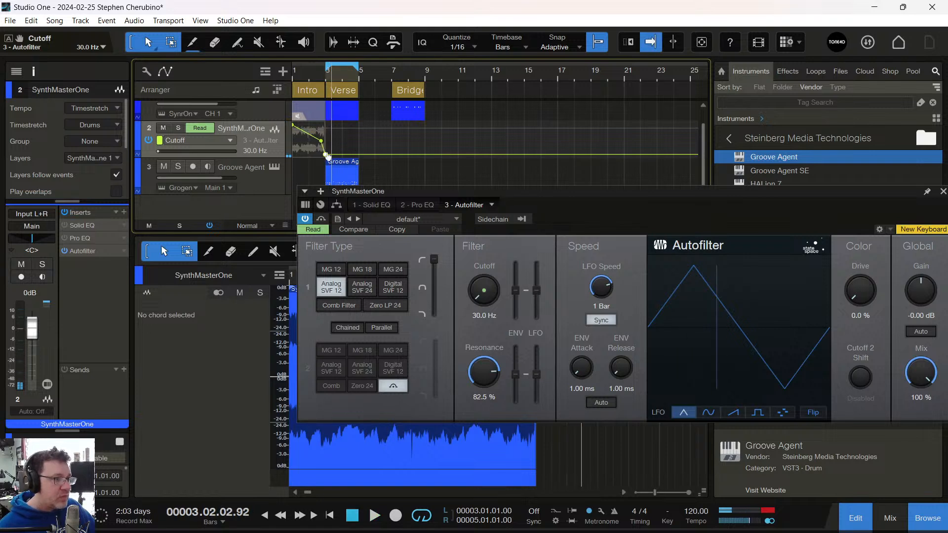
pyautogui.moveTo(325, 157); pyautogui.dragTo(325, 140)
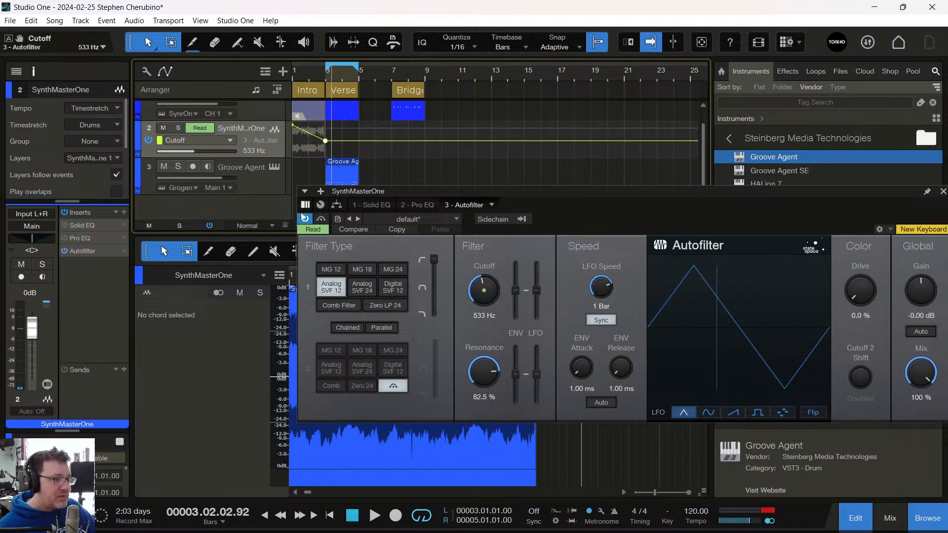
# - Automate Autofilter's Bypass to switch on at bar 3 and play back the transition from Intro to Verse
pyautogui.rightClick(318, 221)
pyautogui.click(345, 238)
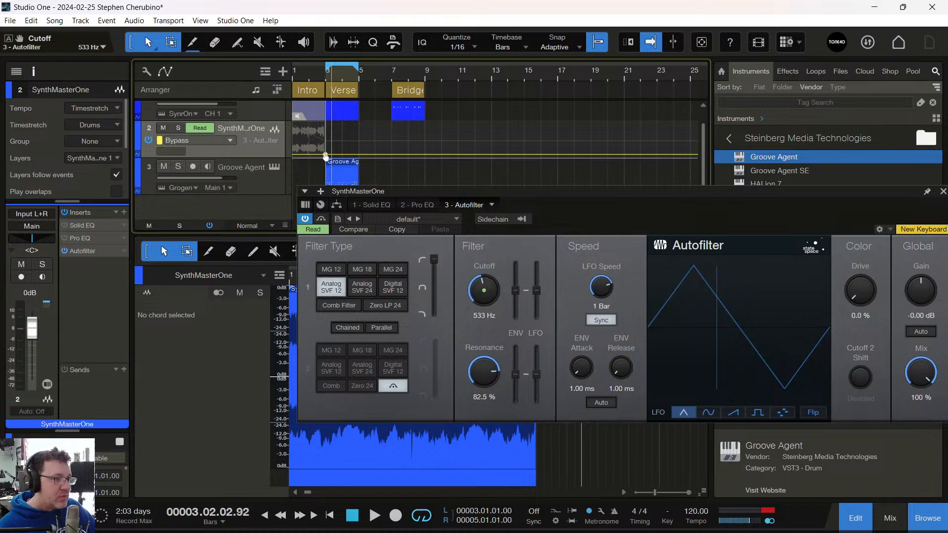
pyautogui.moveTo(324, 154); pyautogui.dragTo(325, 127)
pyautogui.press('space')
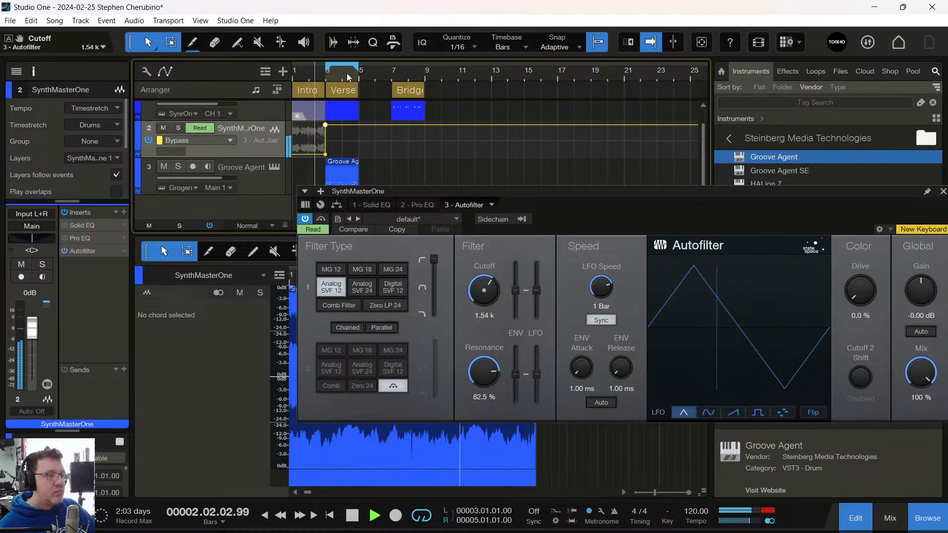
pyautogui.press('space')
# - Create a Groove Agent part from bar 2 to bar 3, try recording snare hits from the song start and undo the take
pyautogui.doubleClick(315, 180)
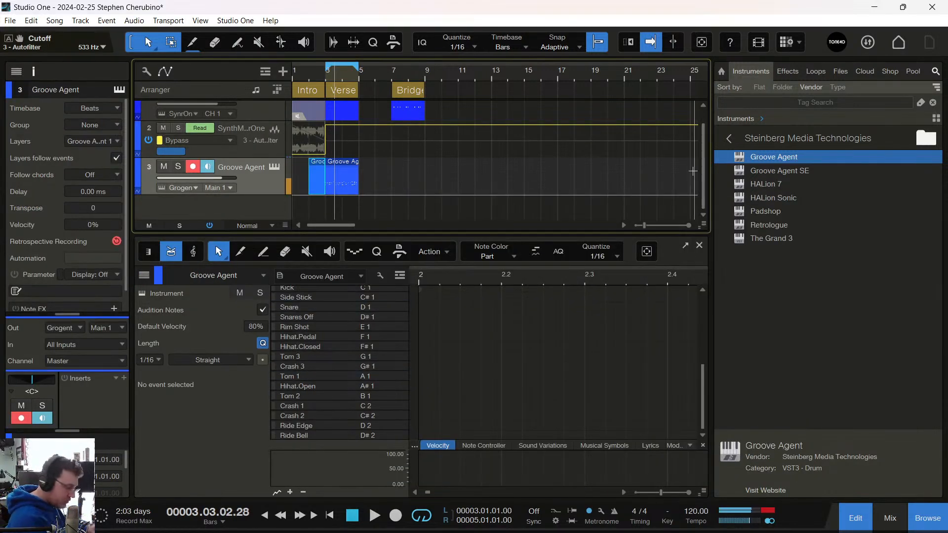
pyautogui.press('Home')
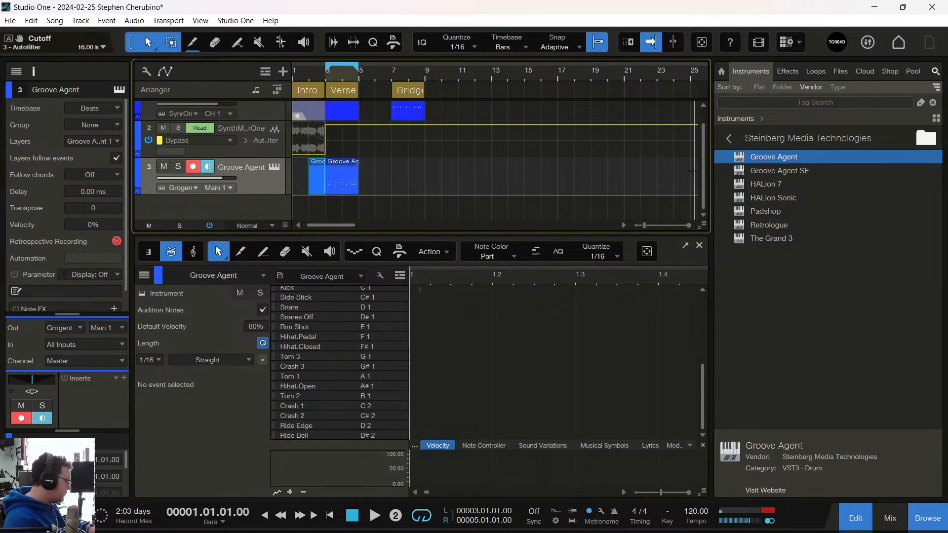
pyautogui.press('KP_Multiply')
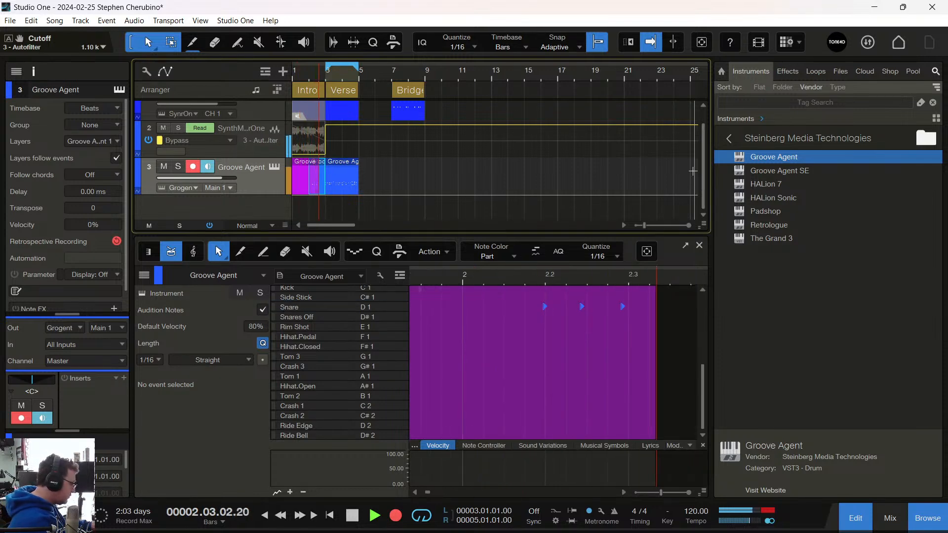
pyautogui.press('space')
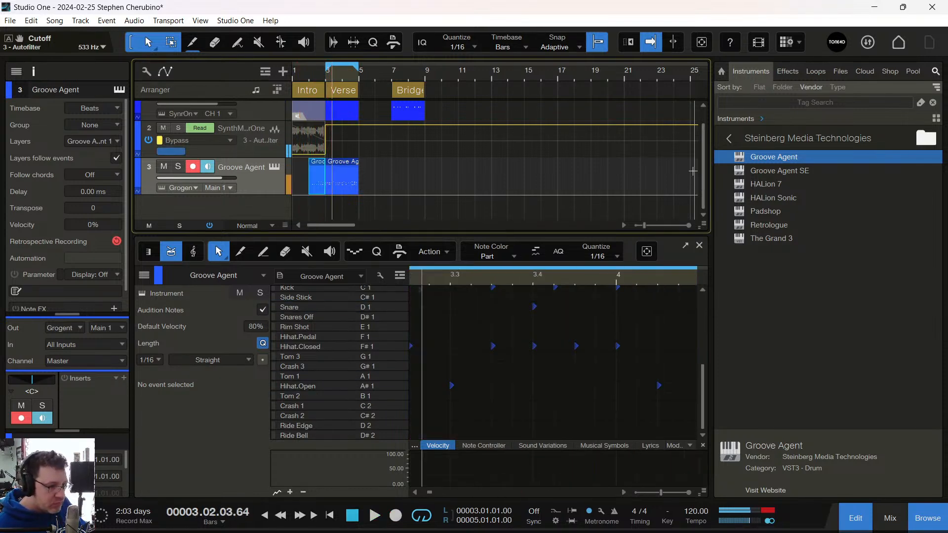
pyautogui.hotkey('ctrl', 'z')
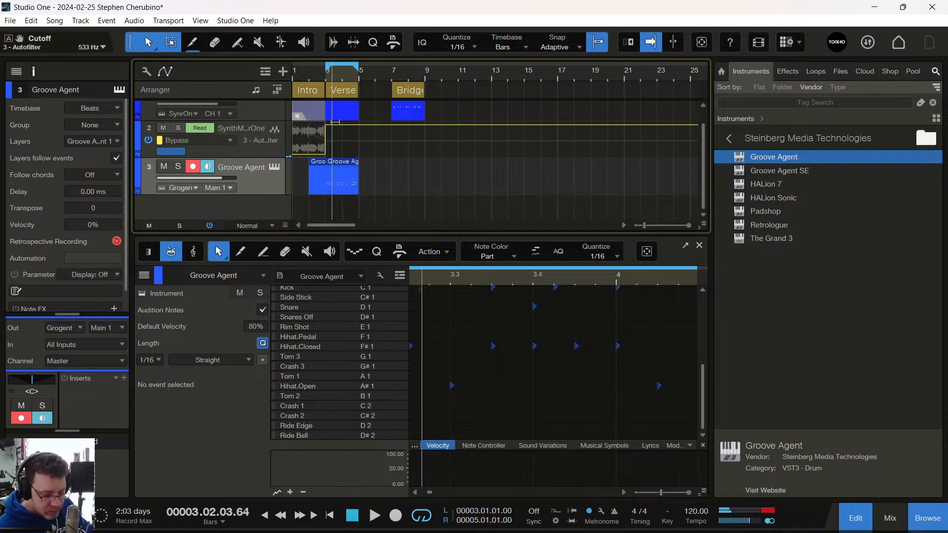
# - Record a snare and Tom 2 build on the Groove Agent track from the song start, leading into bar 3
pyautogui.press('KP_Decimal')
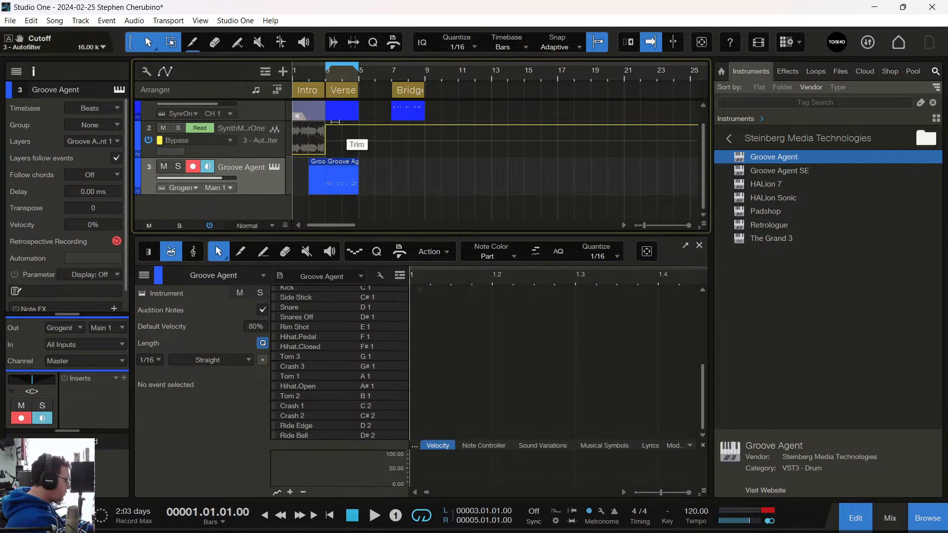
pyautogui.press('KP_Multiply')
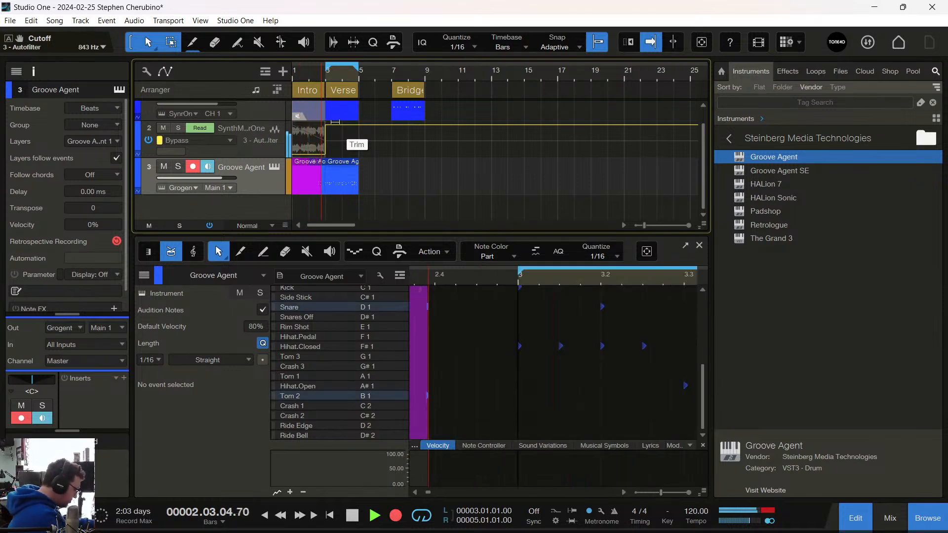
pyautogui.press('space')
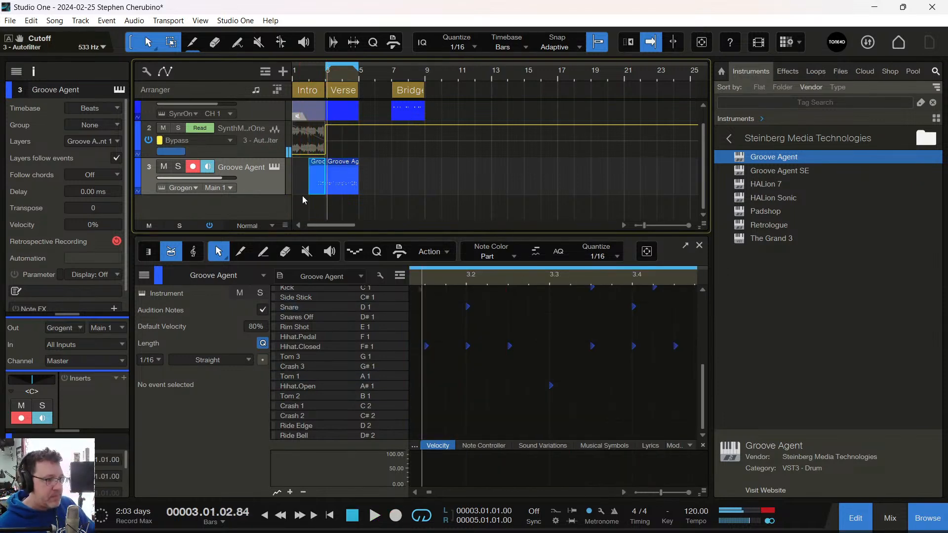
# - Add a Crash 1 hit at the start of bar 3 in the Groove Agent part and play back the transition into the Verse
pyautogui.doubleClick(316, 195)
pyautogui.doubleClick(339, 191)
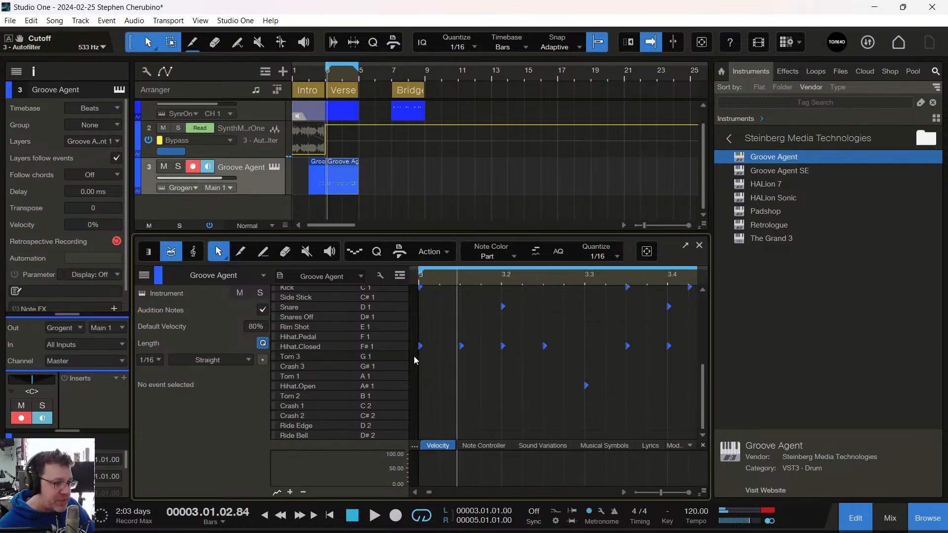
pyautogui.scroll(1, 419, 327)
pyautogui.click(420, 306)
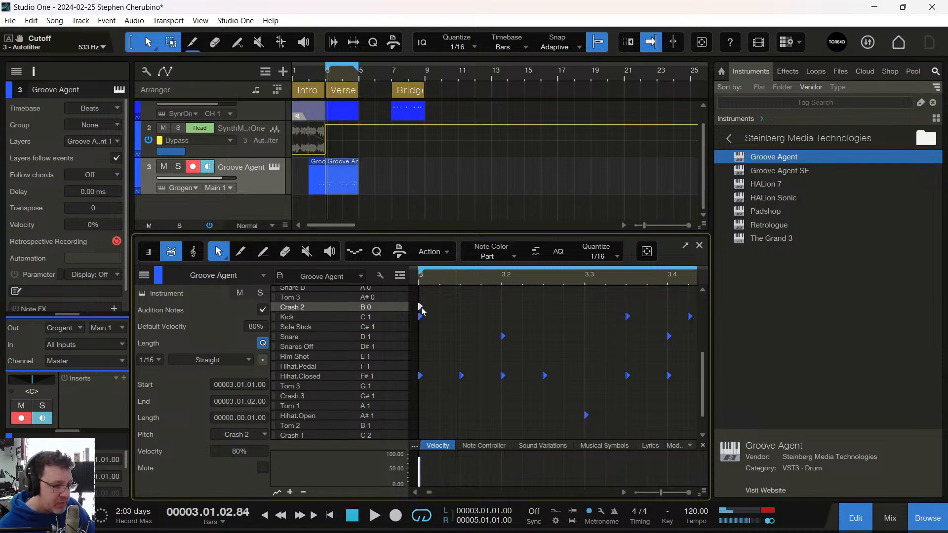
pyautogui.moveTo(420, 309); pyautogui.dragTo(421, 435)
pyautogui.press(',')
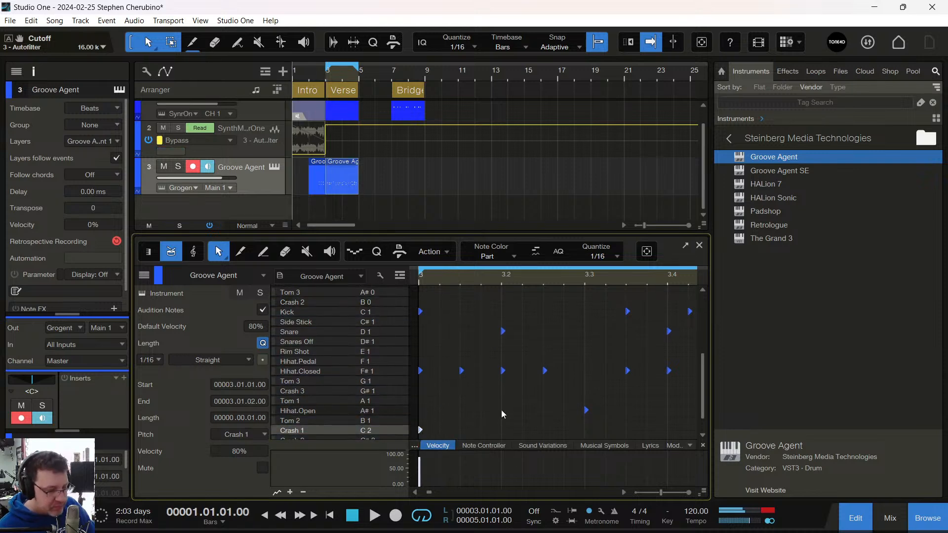
pyautogui.press('space')
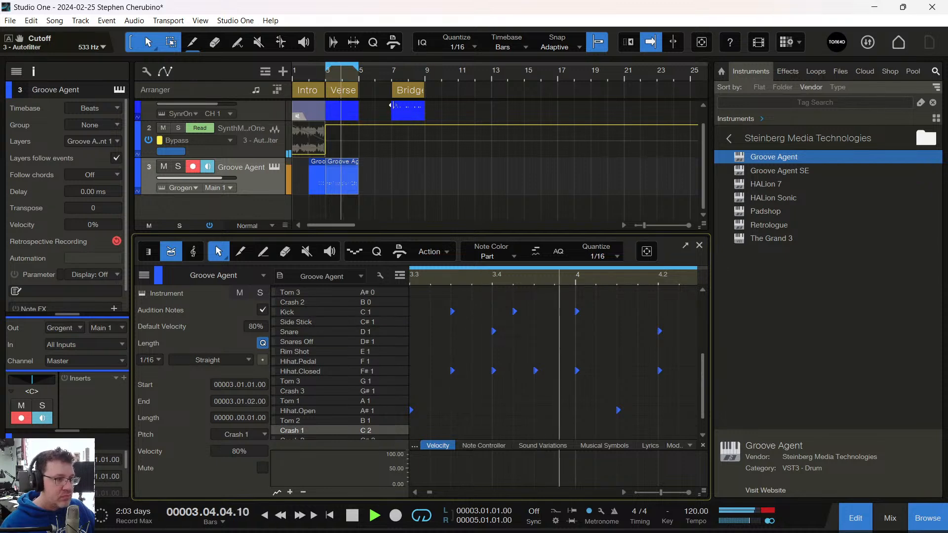
pyautogui.press('space')
# - Insert a Limiter in the Main output's post-fader effects
pyautogui.press('F3')
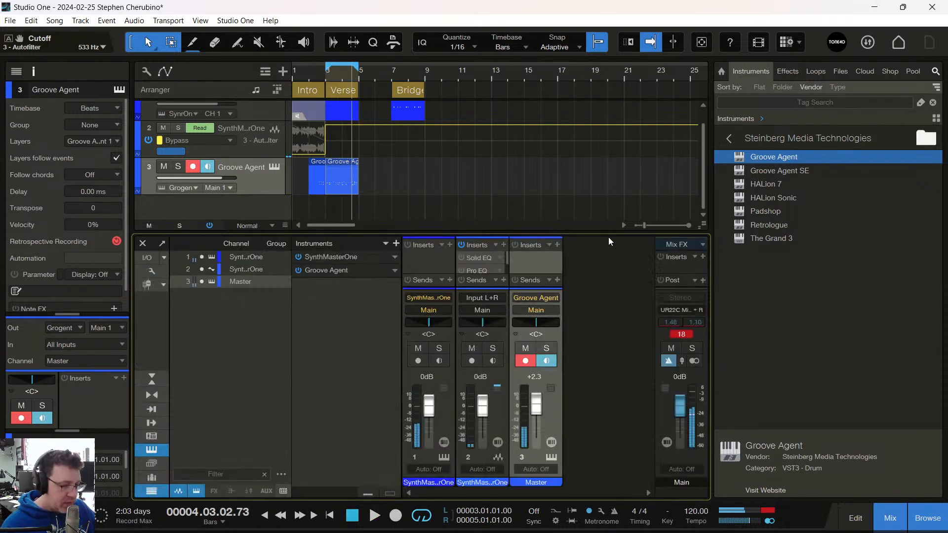
pyautogui.click(702, 281)
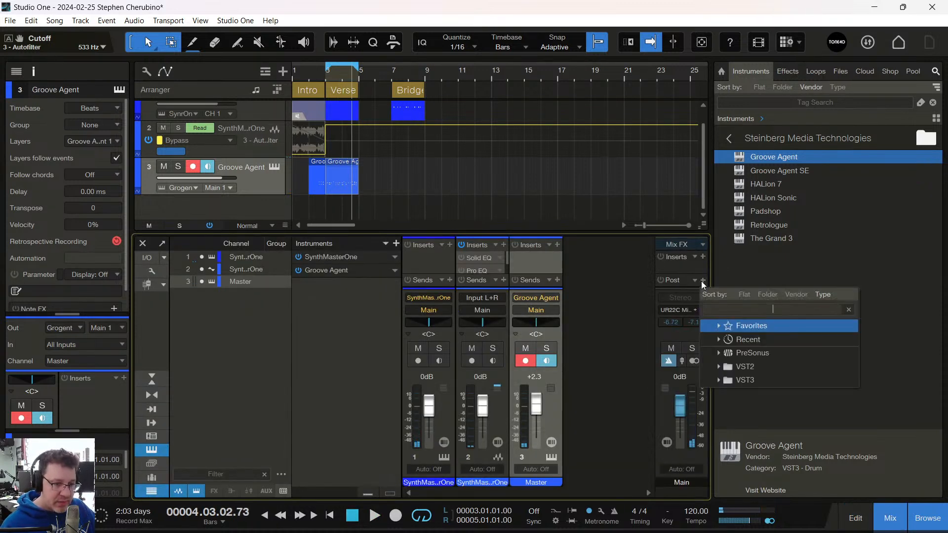
pyautogui.write('limni')
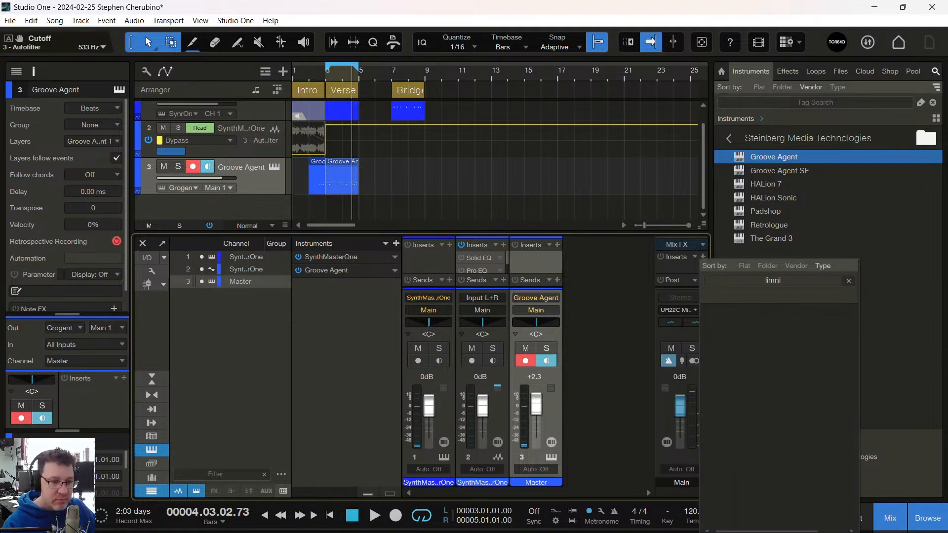
pyautogui.press('BackSpace')
pyautogui.press('BackSpace')
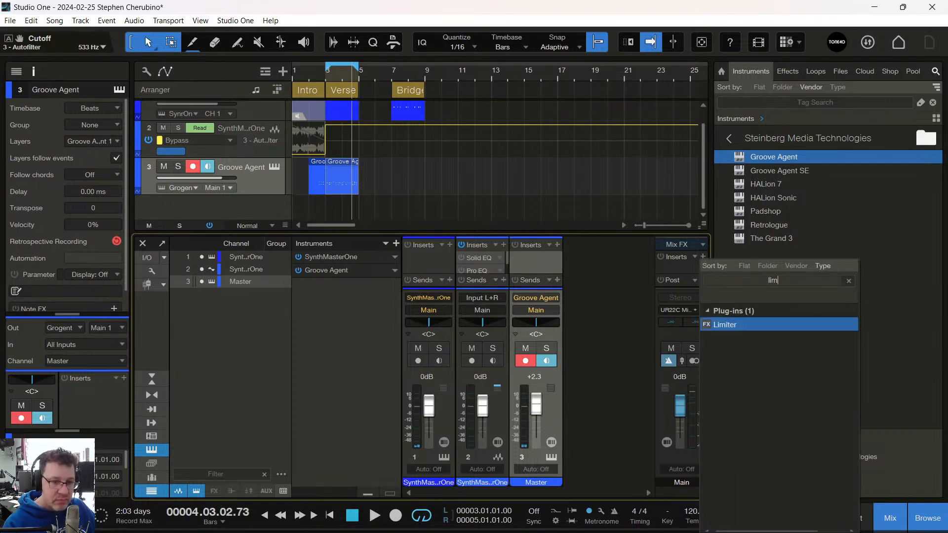
pyautogui.click(769, 325)
# - Set the Limiter's threshold to 0.00 dB and play the song from the start to check it
pyautogui.moveTo(431, 361); pyautogui.dragTo(447, 321)
pyautogui.press(',')
pyautogui.press('space')
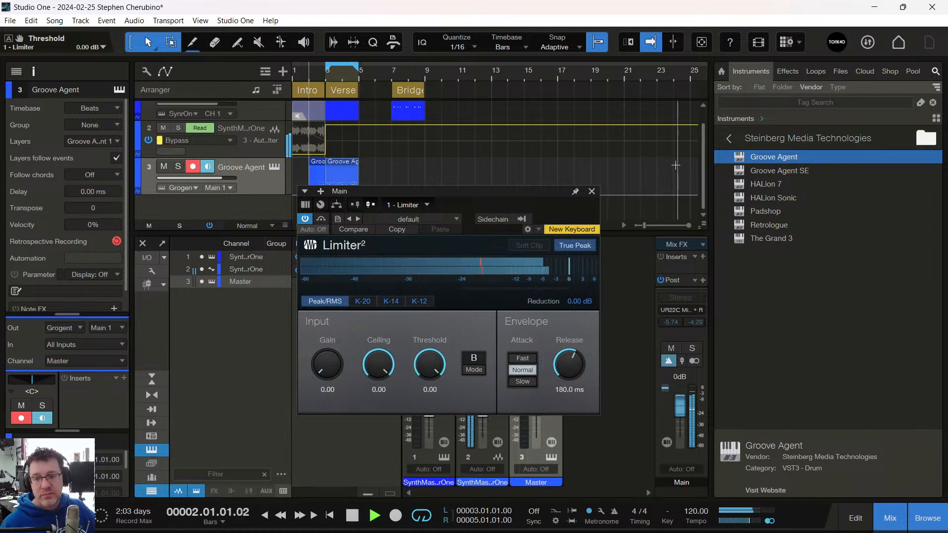
pyautogui.click(591, 191)
pyautogui.press('space')
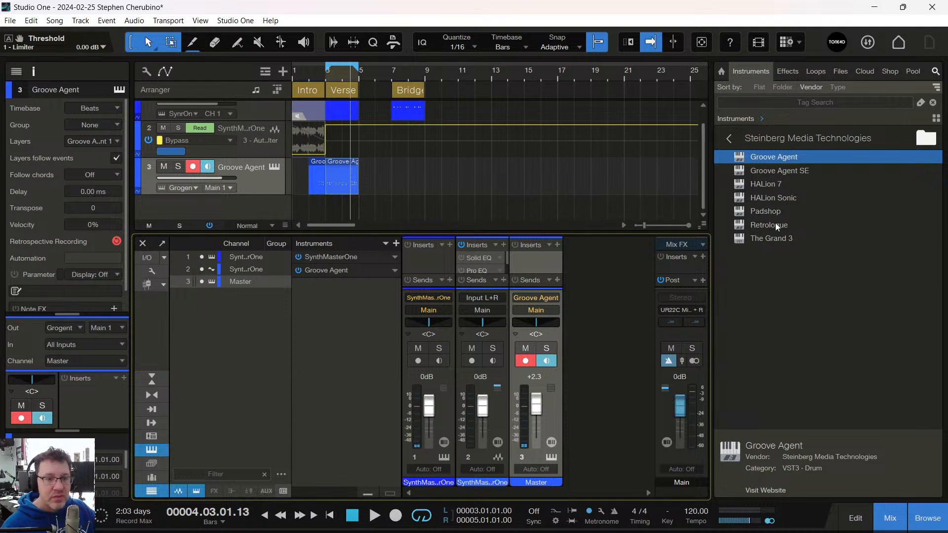
# - Add a HALion Sonic instrument track and load the Amp Chorus program from its Bass presets
pyautogui.moveTo(775, 199); pyautogui.dragTo(424, 200)
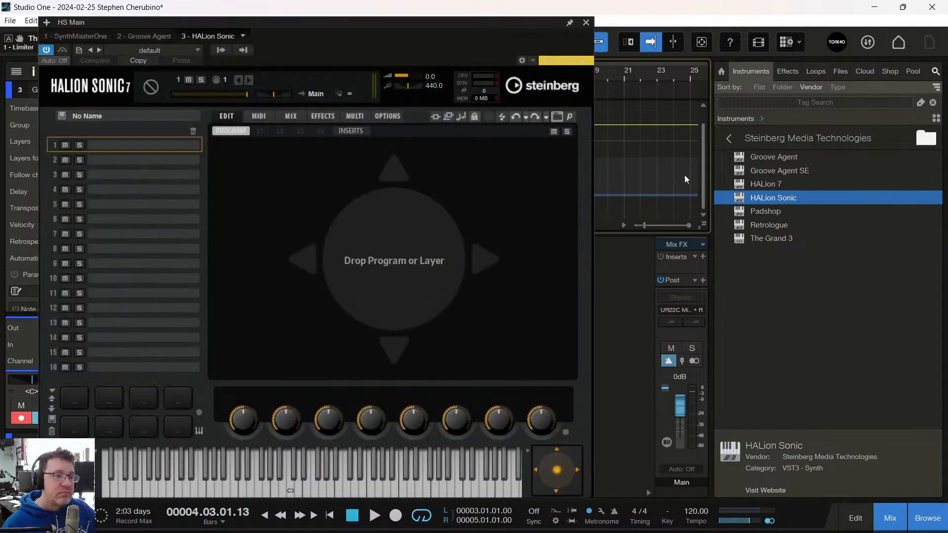
pyautogui.click(558, 116)
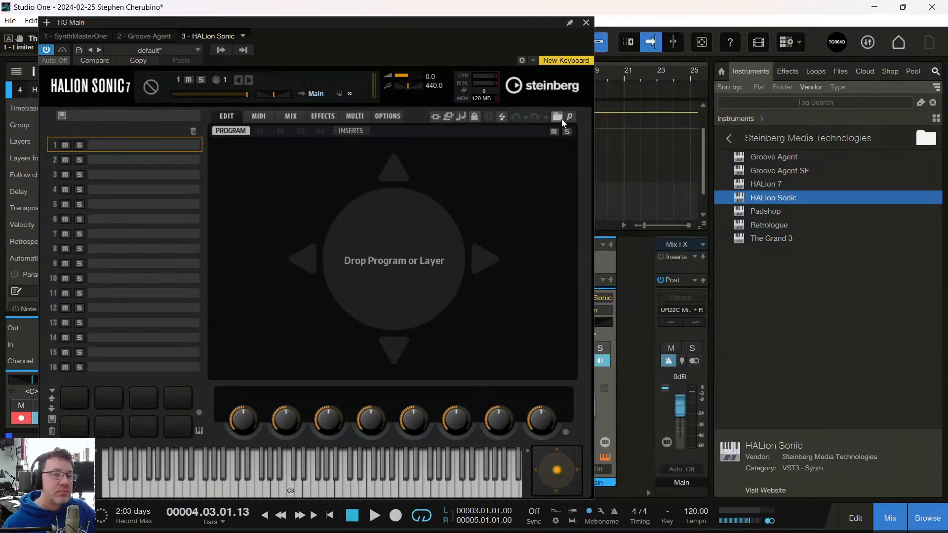
pyautogui.click(561, 117)
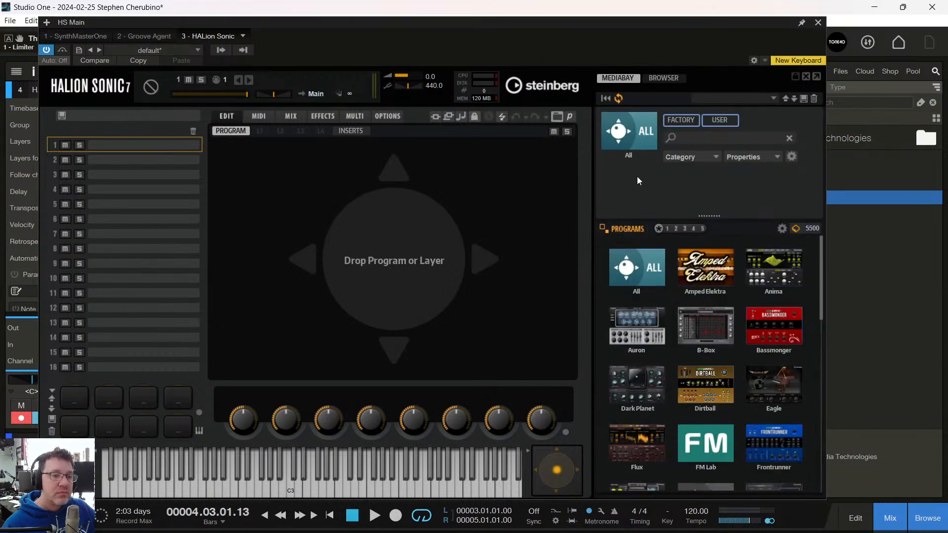
pyautogui.click(734, 182)
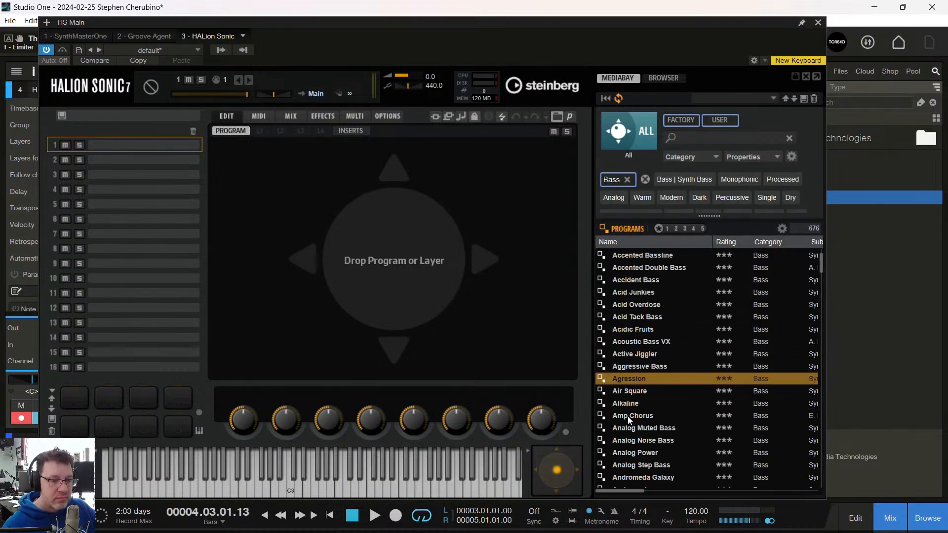
pyautogui.doubleClick(628, 416)
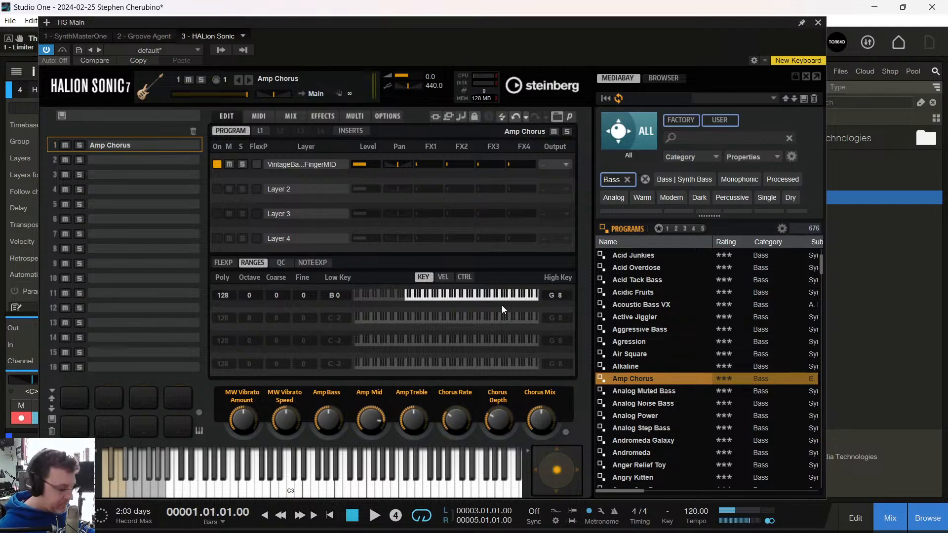
pyautogui.press('KP_Multiply')
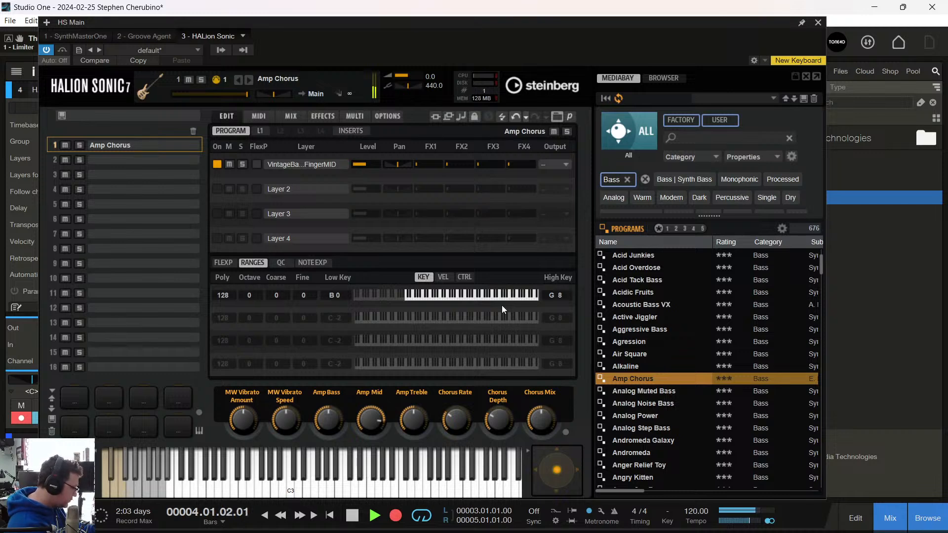
pyautogui.press('space')
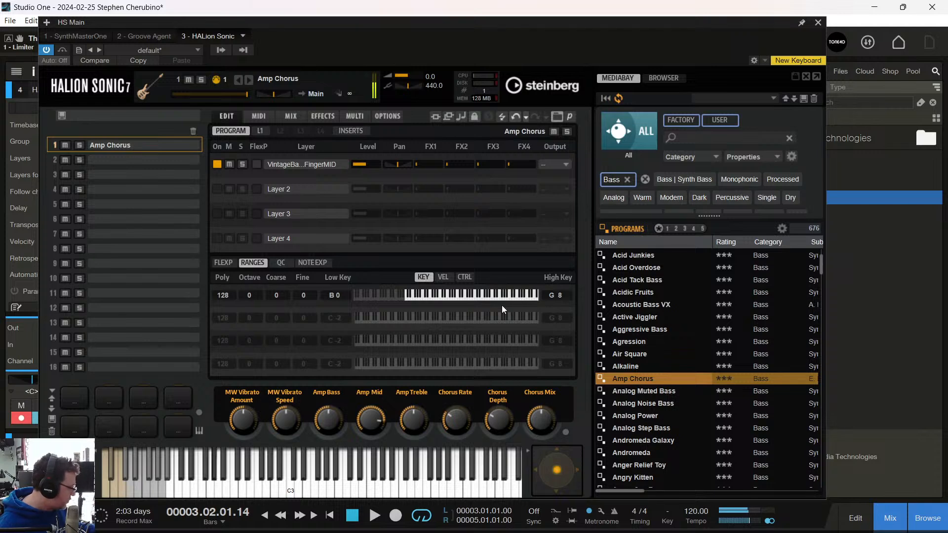
pyautogui.click(818, 23)
pyautogui.hotkey('ctrl', 'z')
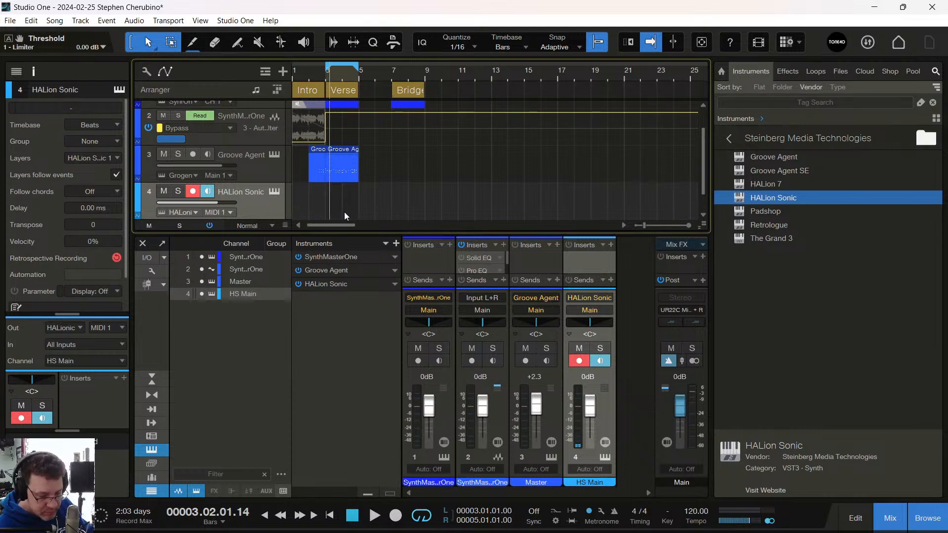
# - Record a bass line for the Verse on the HALion Sonic track from the song start, and show its notes in piano view
pyautogui.press('KP_Multiply')
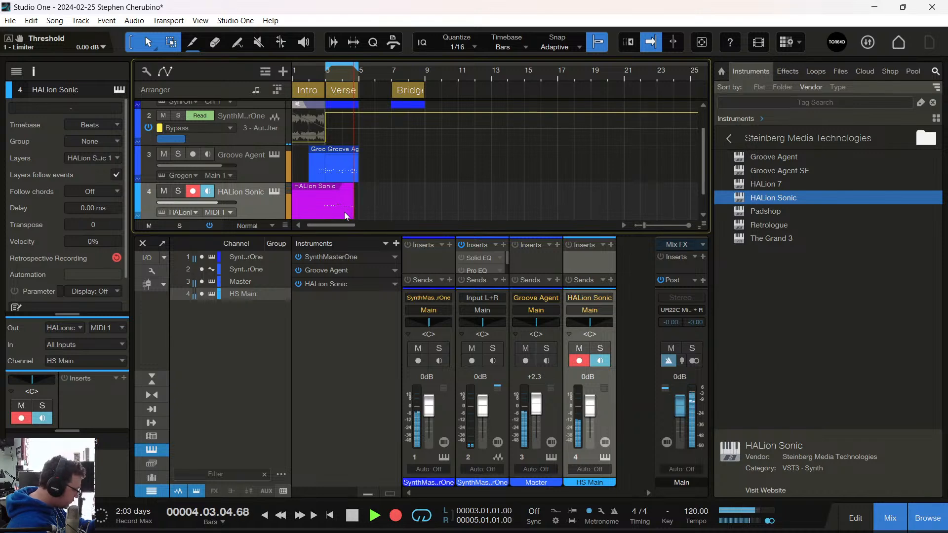
pyautogui.press('space')
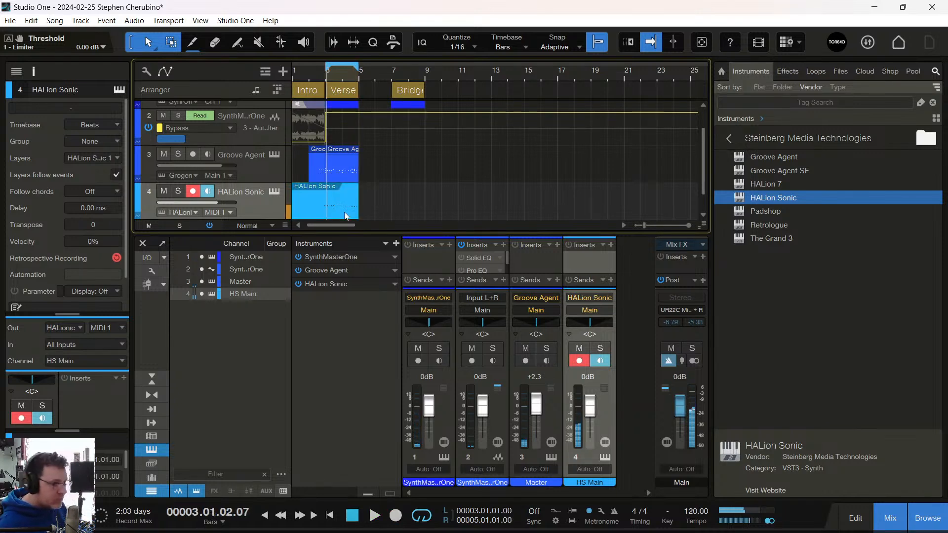
pyautogui.doubleClick(345, 211)
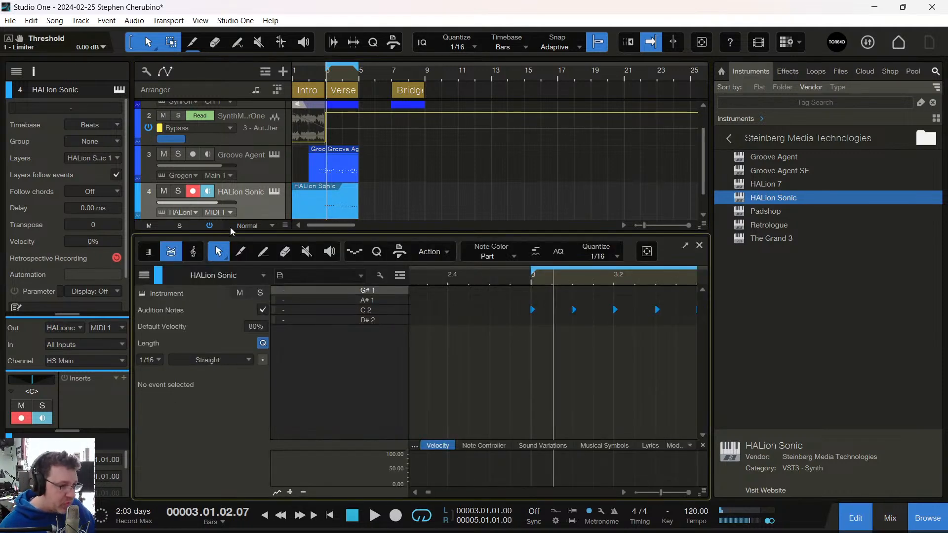
pyautogui.click(147, 252)
pyautogui.scroll(-3, 506, 280)
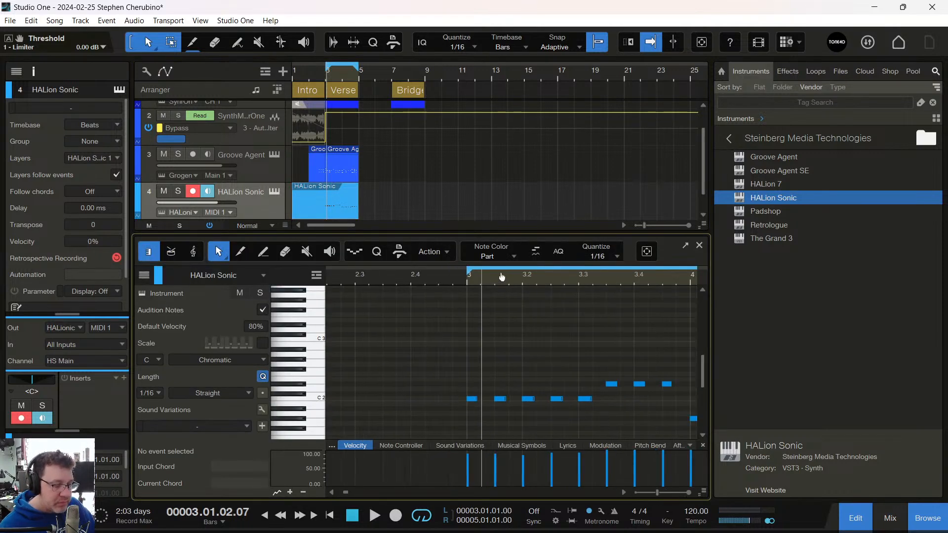
# - Solo the HALion Sonic track and audition the bass line across bars 3 and 4
pyautogui.click(178, 192)
pyautogui.press('space')
pyautogui.click(415, 273)
pyautogui.press('space')
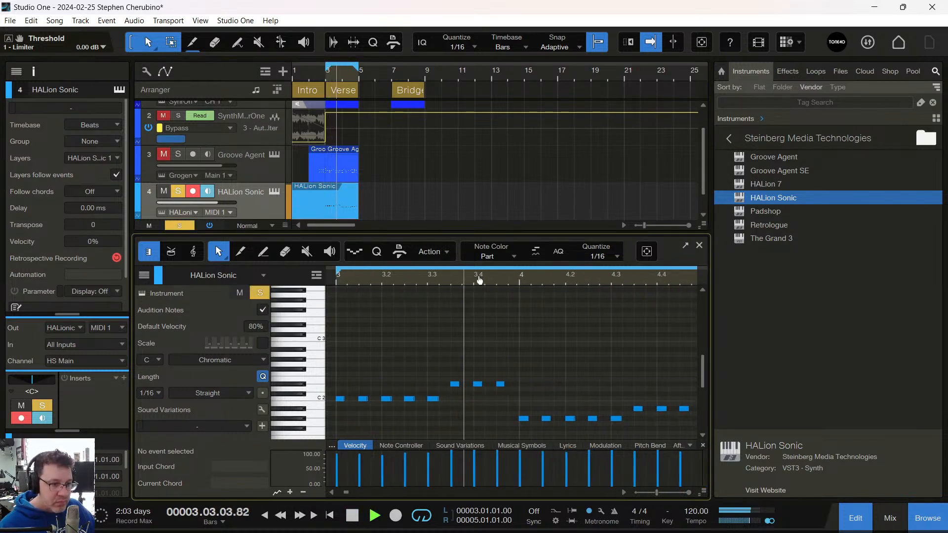
pyautogui.moveTo(489, 280); pyautogui.dragTo(433, 254)
pyautogui.press('space')
# - Raise the last three bass notes in bar 4 to D#2, and lower the final one to A#1
pyautogui.moveTo(549, 408); pyautogui.dragTo(506, 388)
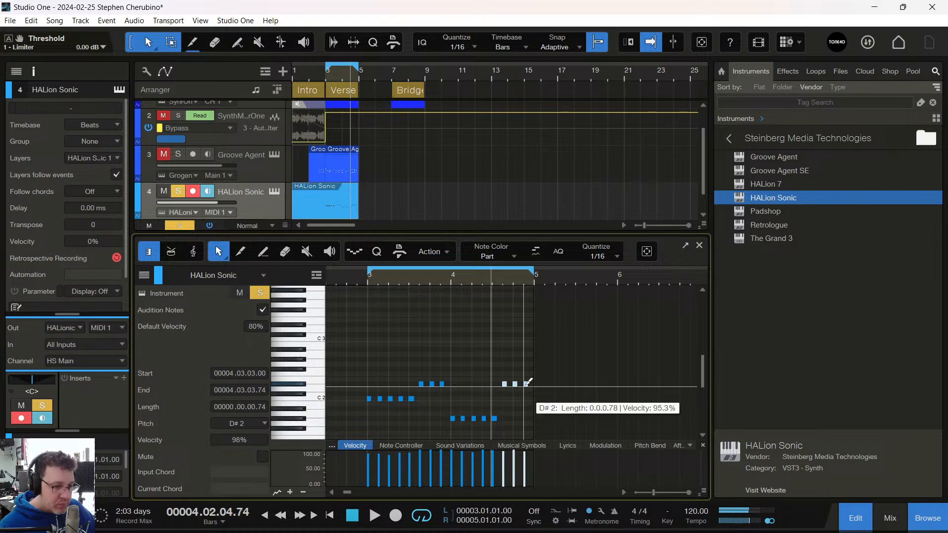
pyautogui.moveTo(526, 385)
pyautogui.mouseDown()
pyautogui.moveTo(526, 428)
pyautogui.moveTo(527, 402)
pyautogui.mouseUp()
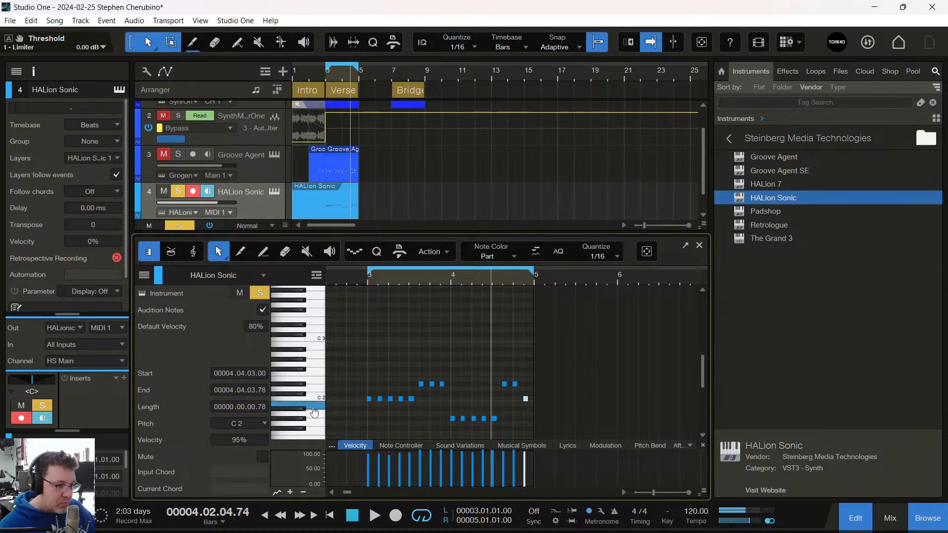
pyautogui.click(301, 410)
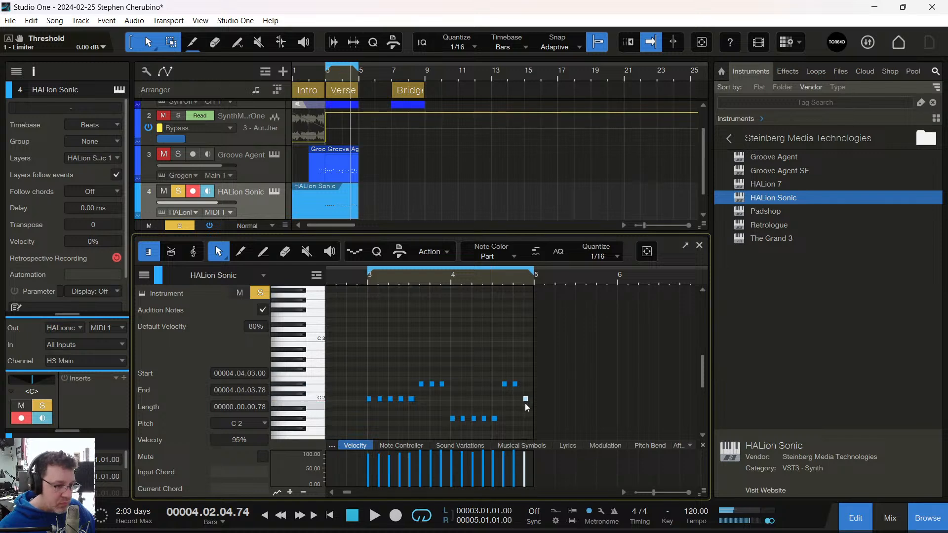
pyautogui.click(302, 410)
pyautogui.moveTo(524, 399); pyautogui.dragTo(524, 409)
pyautogui.scroll(-1, 505, 398)
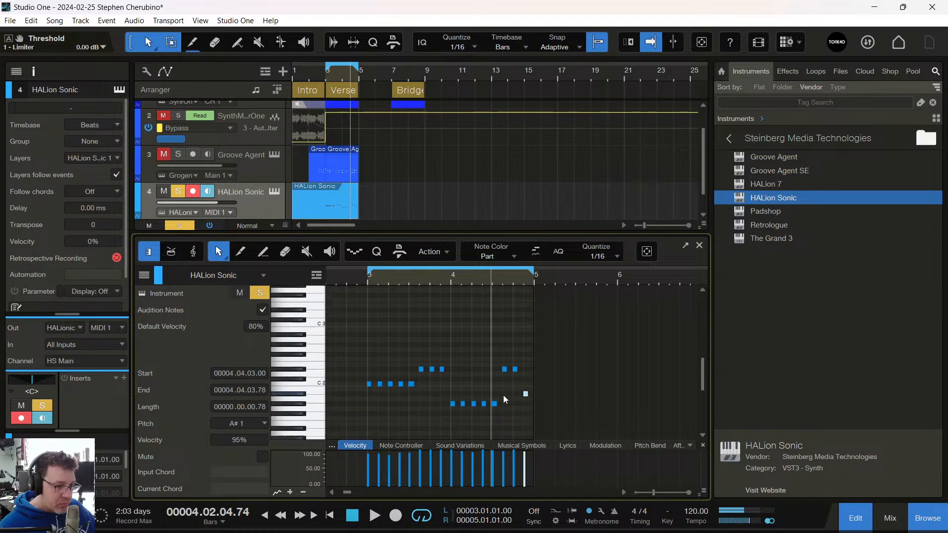
# - Play back the edited bass line from bar 3 and close the note editor
pyautogui.doubleClick(366, 278)
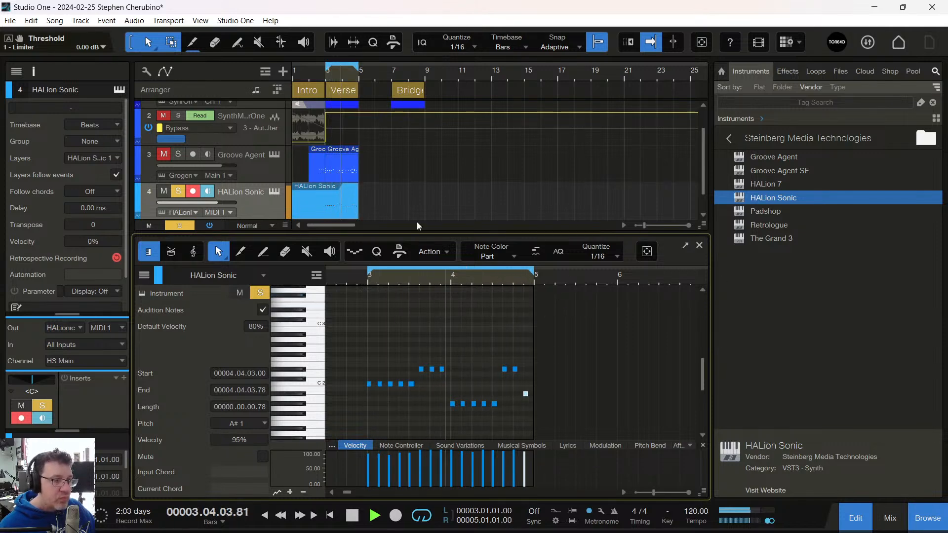
pyautogui.click(699, 245)
pyautogui.press('space')
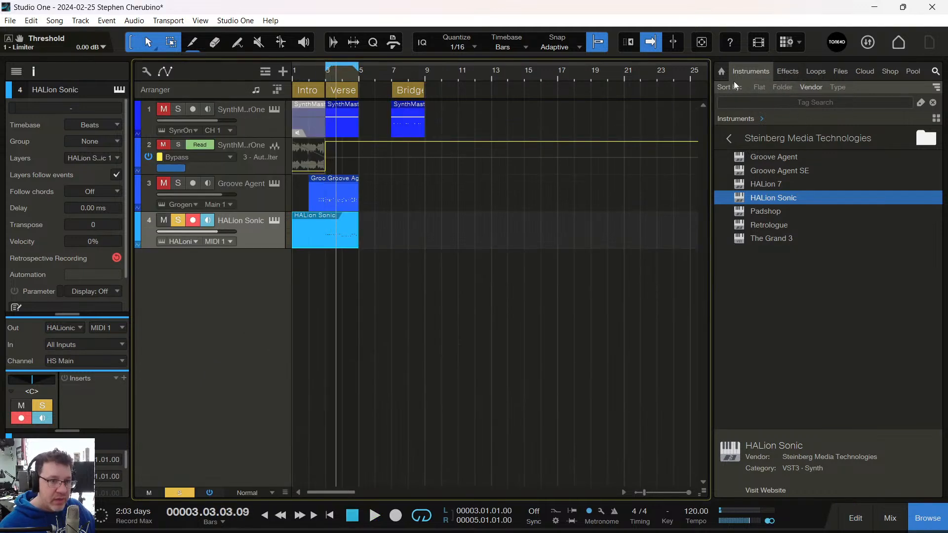
pyautogui.click(325, 76)
pyautogui.press('space')
pyautogui.press('space')
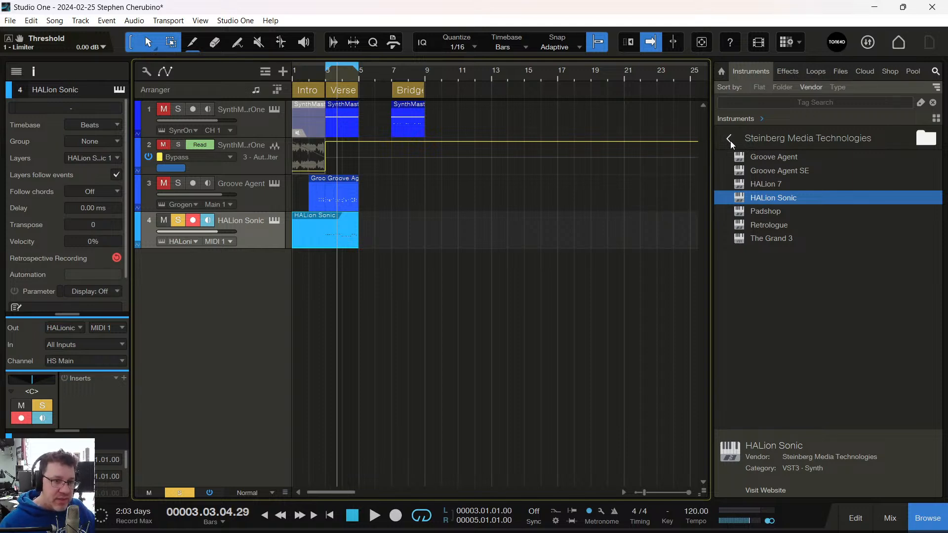
# - Add a second HALion Sonic instrument track and load the Click n Drive program from the Bassmonger library
pyautogui.moveTo(747, 198); pyautogui.dragTo(374, 409)
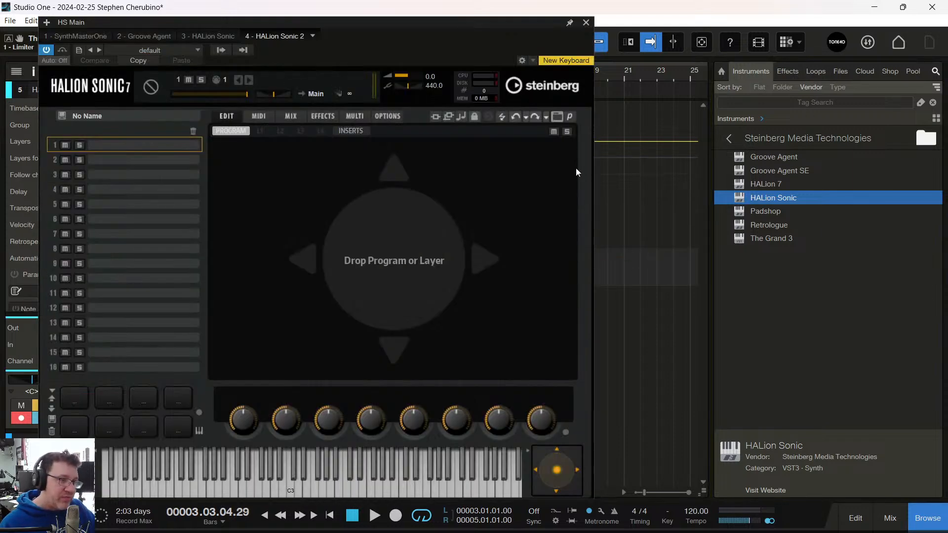
pyautogui.click(775, 327)
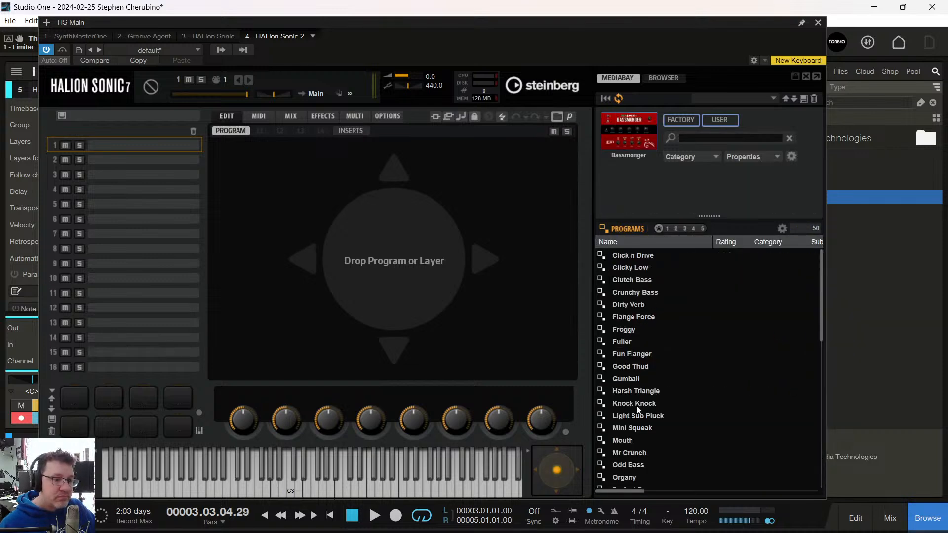
pyautogui.doubleClick(623, 257)
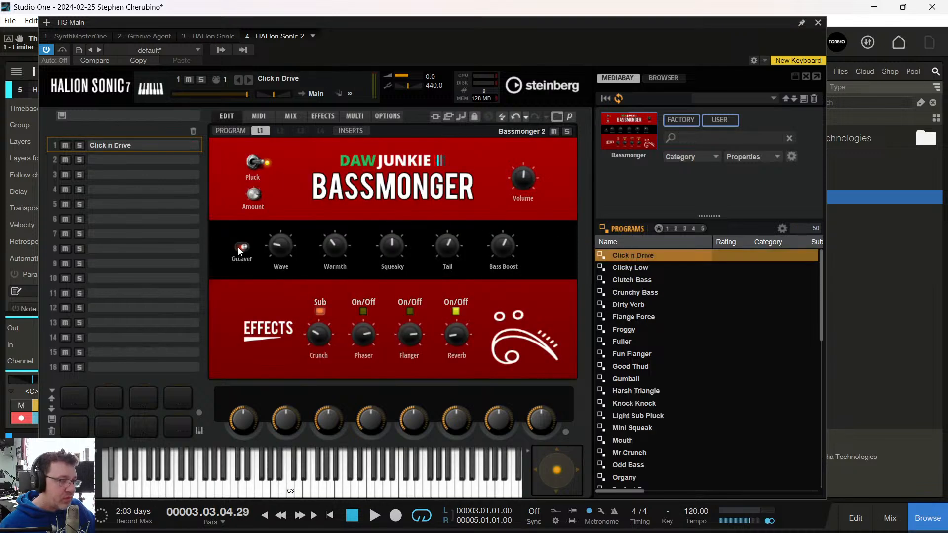
# - Switch off Bassmonger's Octaver, play the song briefly and close the instrument window
pyautogui.click(237, 247)
pyautogui.click(251, 161)
pyautogui.press('space')
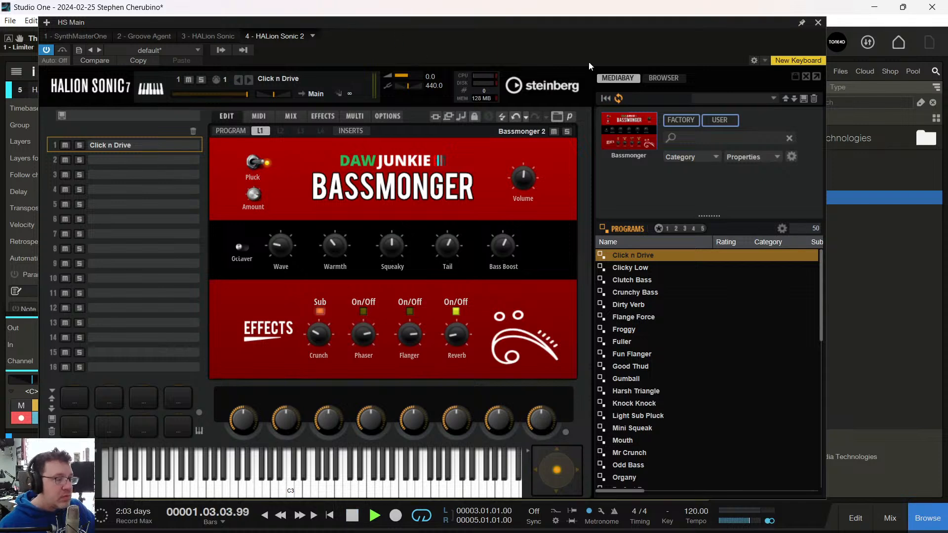
pyautogui.click(818, 22)
pyautogui.press('space')
# - Trim the bass event to start just before the Verse, copy it to the Bassmonger track and audition both parts
pyautogui.moveTo(297, 235); pyautogui.dragTo(333, 269)
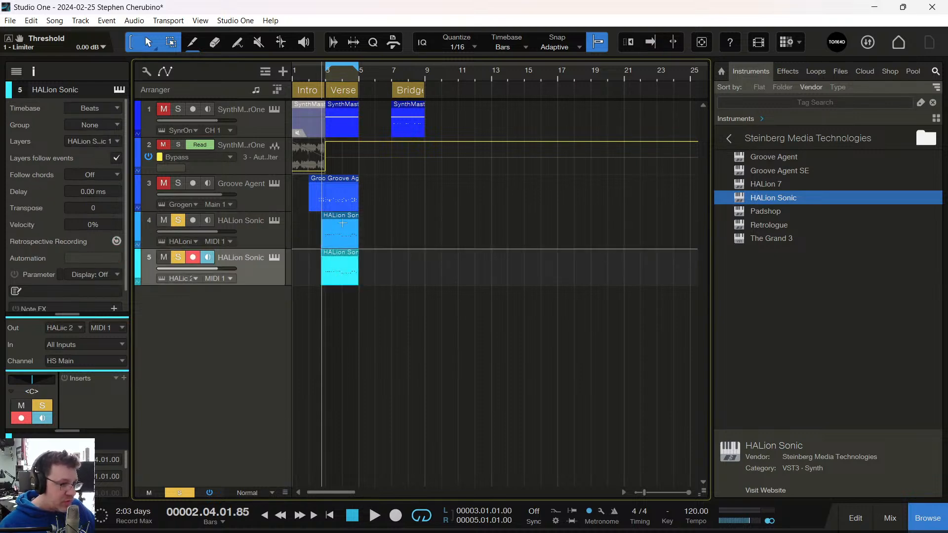
pyautogui.press('space')
pyautogui.doubleClick(334, 68)
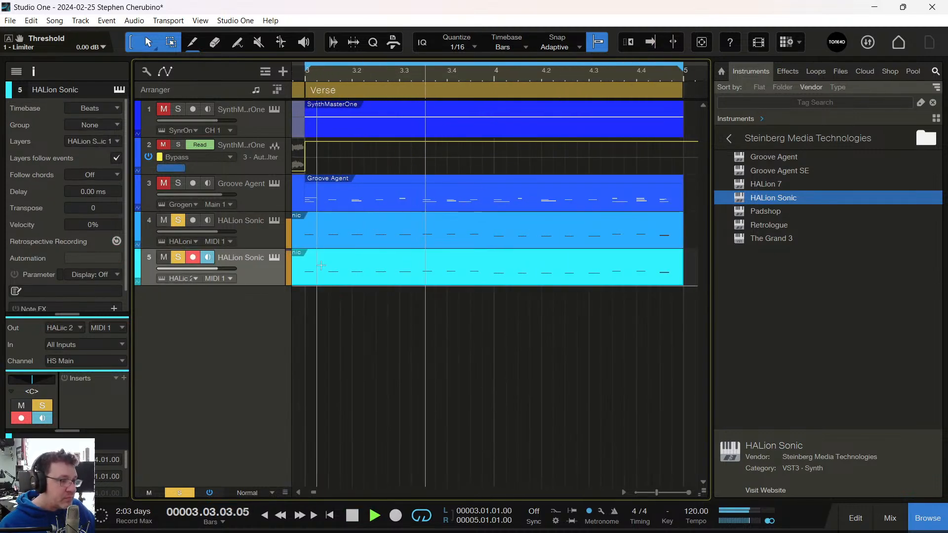
pyautogui.moveTo(327, 77); pyautogui.dragTo(356, 70)
pyautogui.moveTo(322, 270); pyautogui.dragTo(341, 248)
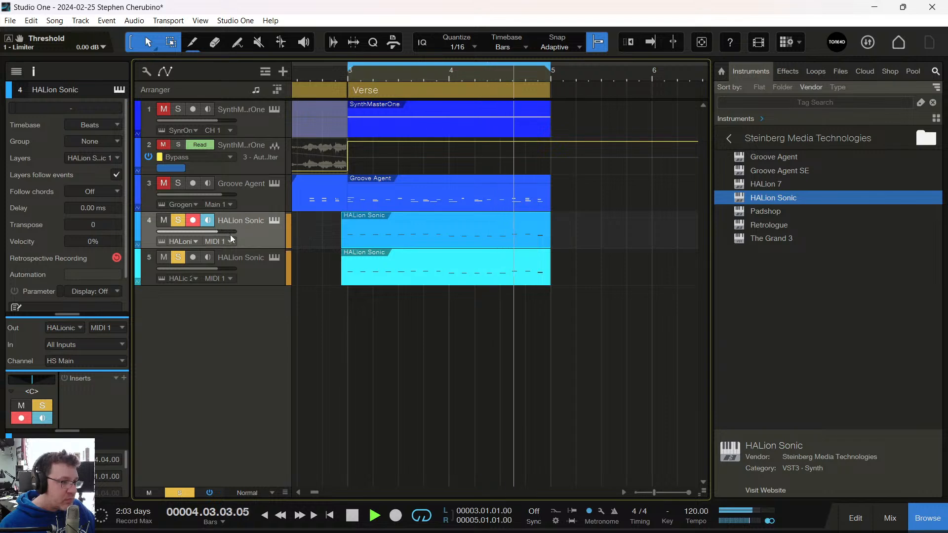
# - Unsolo the original HALion Sonic track and play the copied Bassmonger part alone from the start of the Verse
pyautogui.press('space')
pyautogui.moveTo(353, 79); pyautogui.dragTo(379, 118)
pyautogui.click(359, 274)
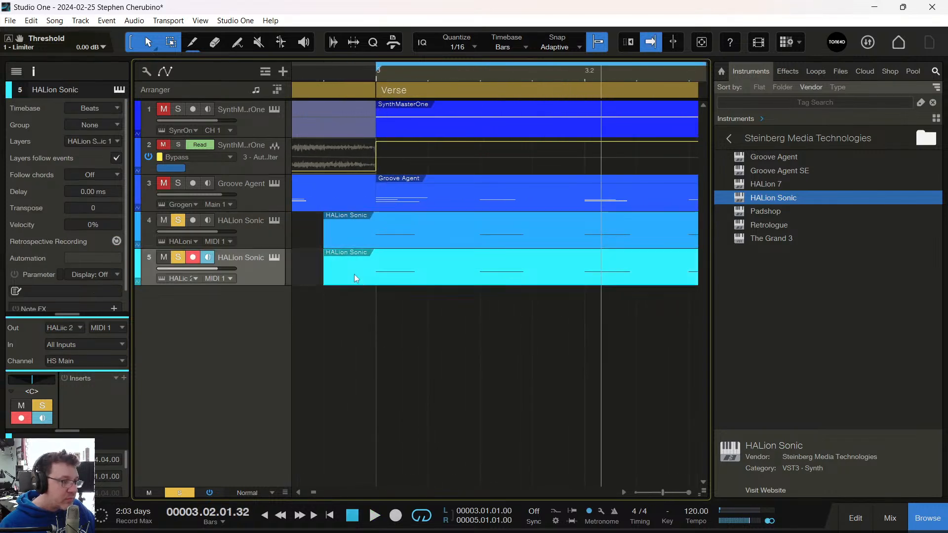
pyautogui.click(181, 219)
pyautogui.press('space')
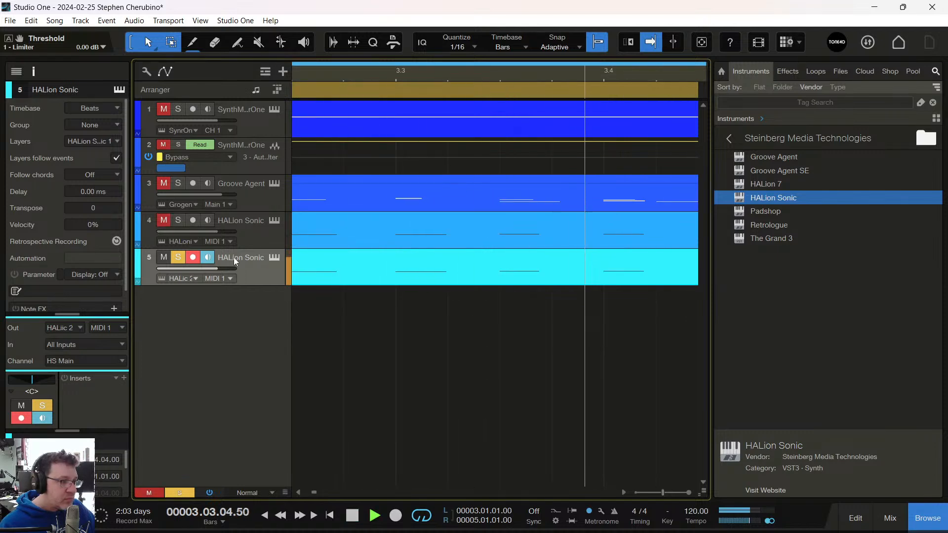
# - Reshape the Bassmonger patch during playback by switching off Sub, Reverb and Pluck and reducing the Squeaky amount
pyautogui.click(274, 261)
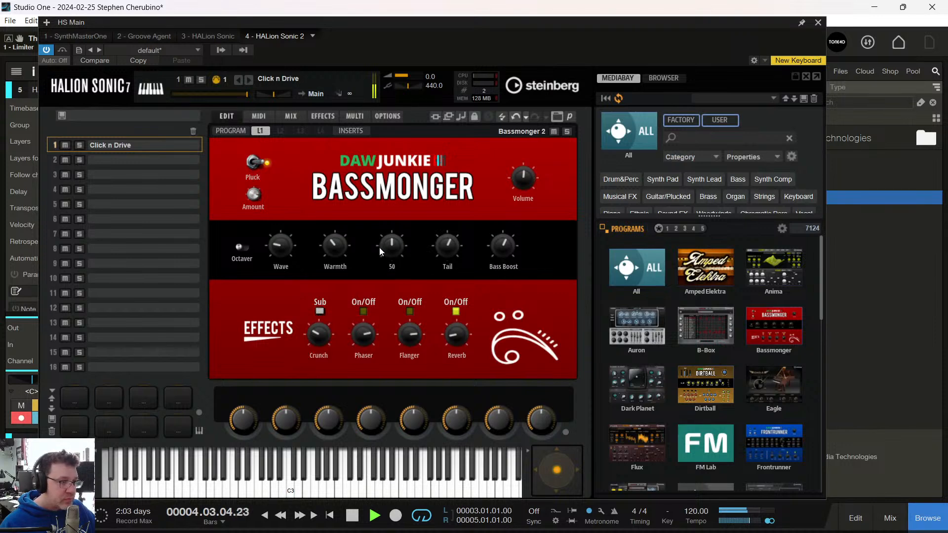
pyautogui.moveTo(282, 252); pyautogui.dragTo(289, 295)
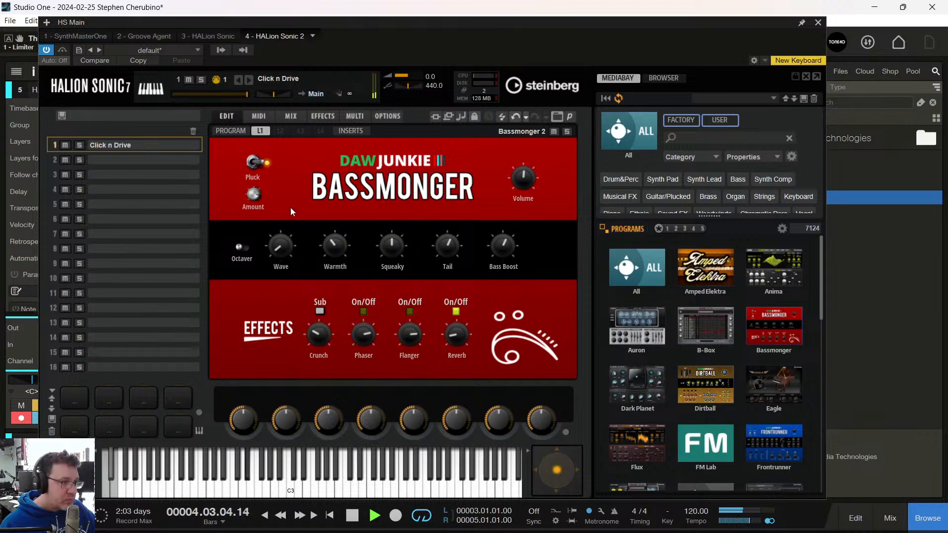
pyautogui.click(243, 248)
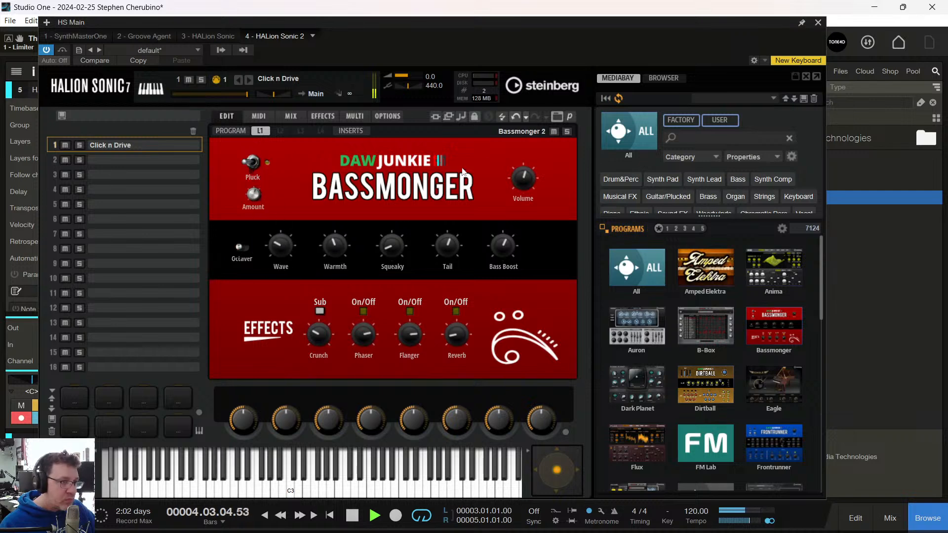
# - Solo the original HALion Sonic track together with the Bassmonger track, keeping the Bassmonger controls in view
pyautogui.moveTo(493, 28); pyautogui.dragTo(894, 28)
pyautogui.click(179, 220)
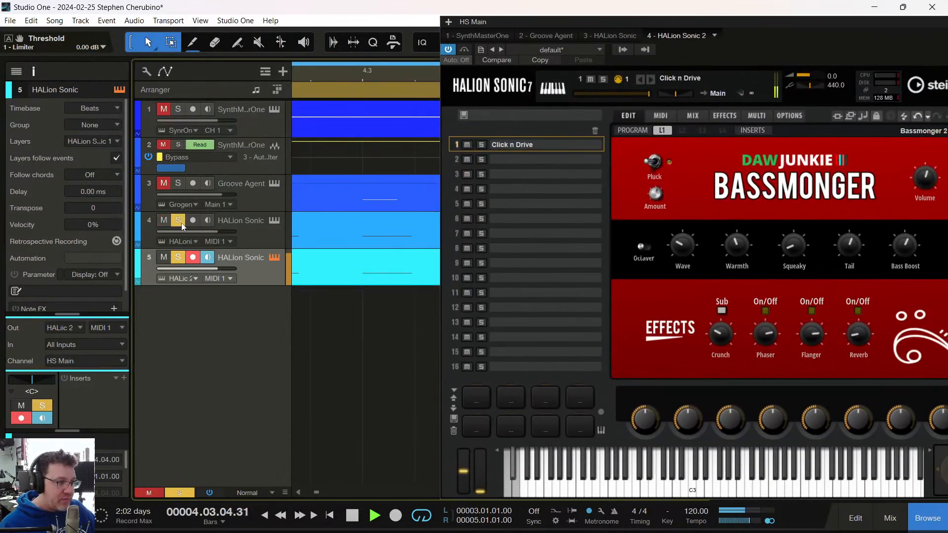
pyautogui.moveTo(713, 20); pyautogui.dragTo(318, 52)
# - In Bassmonger, switch on Pluck, Octaver and Sub, set Wave to Sine, raise Bass Boost and lower the Volume slightly
pyautogui.click(276, 192)
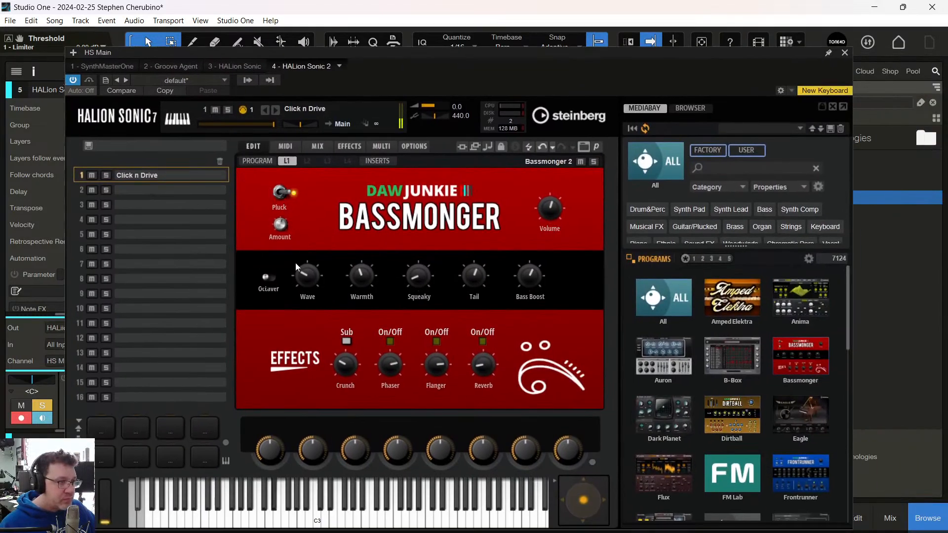
pyautogui.moveTo(300, 280); pyautogui.dragTo(302, 348)
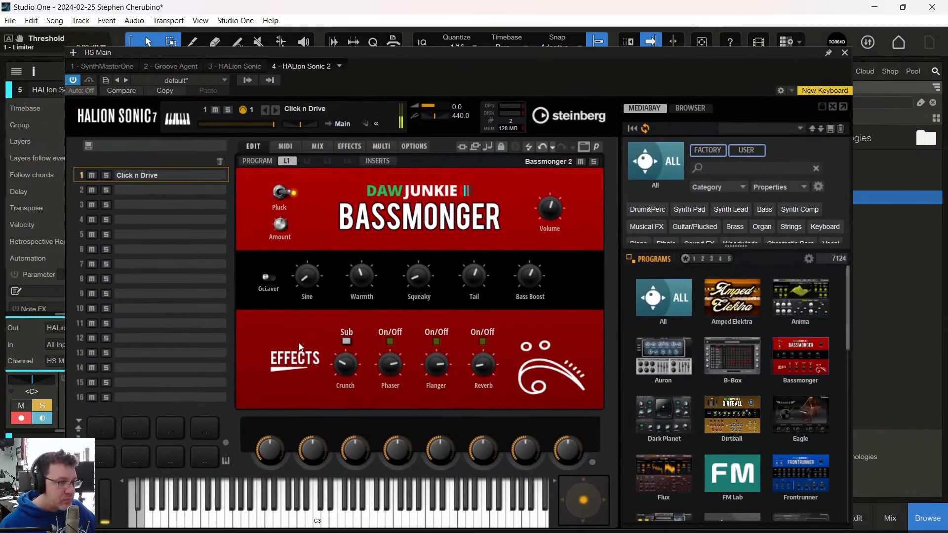
pyautogui.click(271, 275)
pyautogui.moveTo(550, 211)
pyautogui.mouseDown()
pyautogui.moveTo(547, 225)
pyautogui.moveTo(545, 215)
pyautogui.mouseUp()
pyautogui.moveTo(523, 275); pyautogui.dragTo(520, 237)
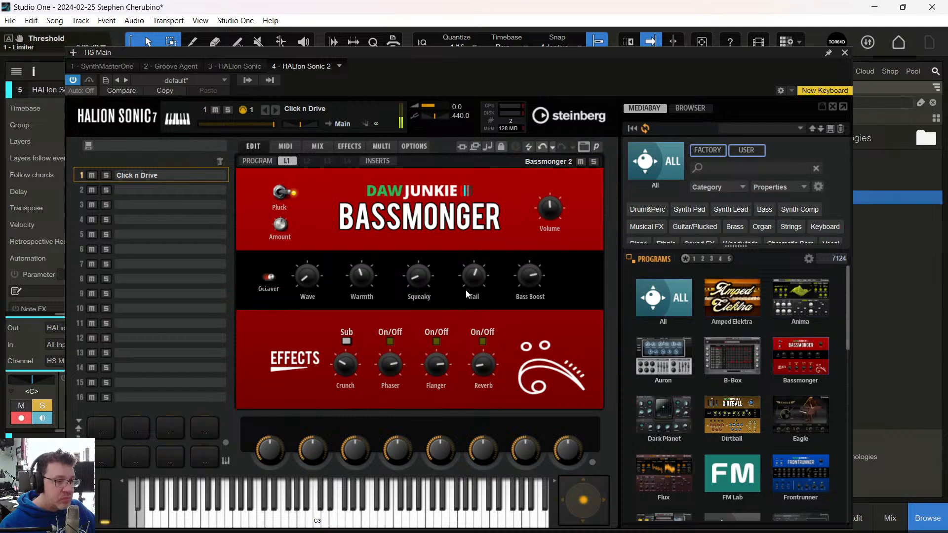
pyautogui.moveTo(553, 205); pyautogui.dragTo(552, 207)
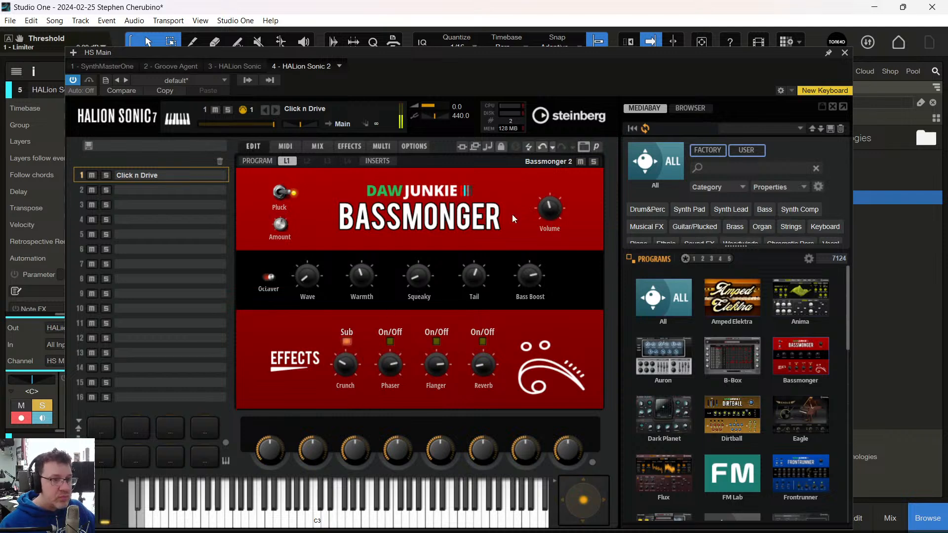
pyautogui.click(844, 52)
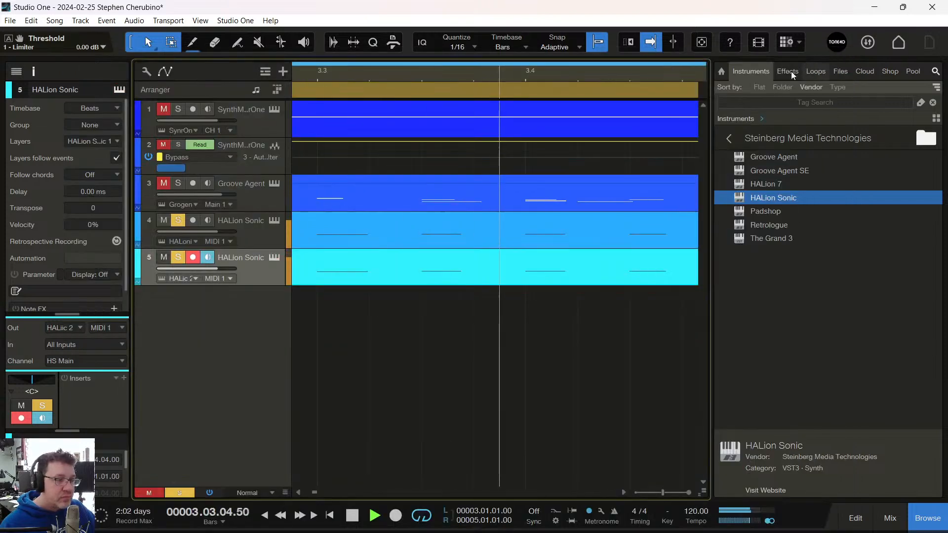
# - Clear all track solos, unmute the original HALion Sonic track and play the Verse with every part
pyautogui.click(187, 492)
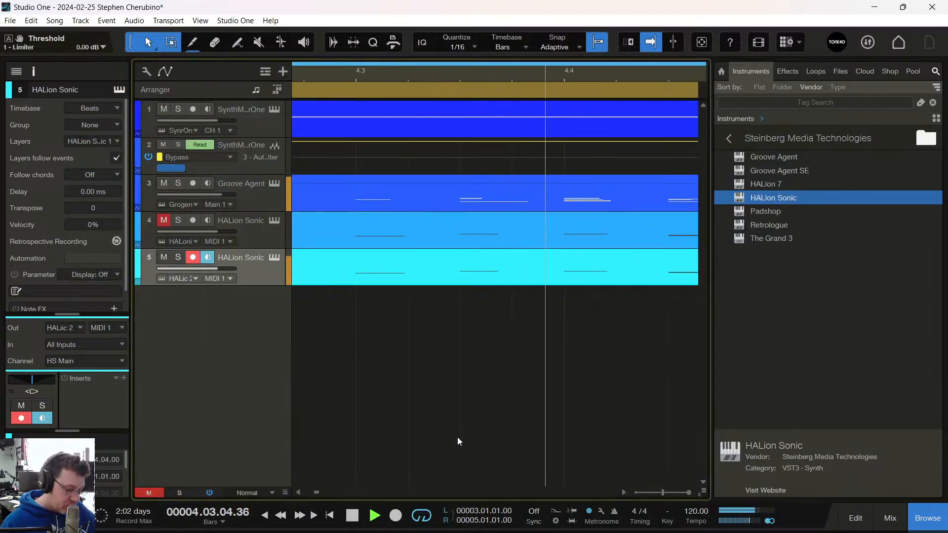
pyautogui.moveTo(428, 75)
pyautogui.mouseDown()
pyautogui.moveTo(428, 107)
pyautogui.moveTo(447, 81)
pyautogui.mouseUp()
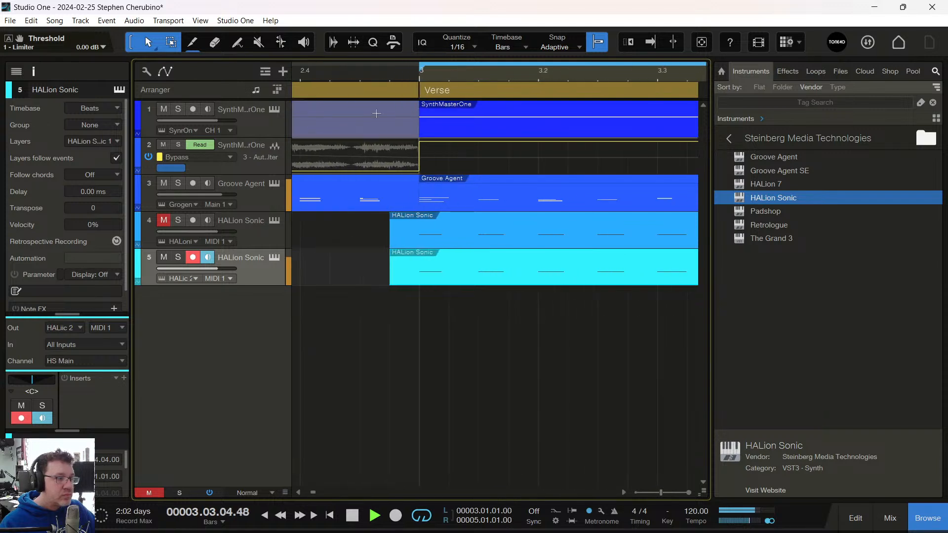
pyautogui.press('space')
pyautogui.click(179, 222)
pyautogui.click(178, 221)
pyautogui.click(164, 219)
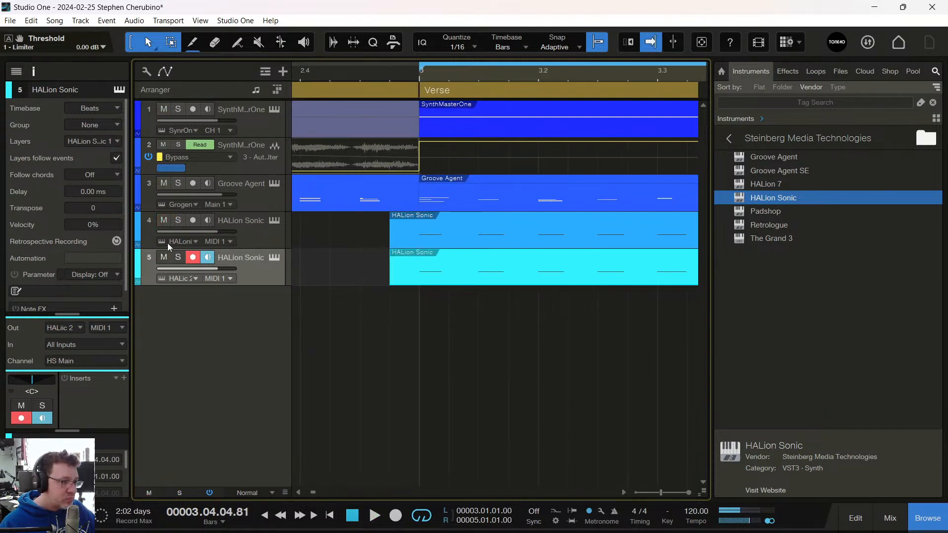
pyautogui.press('space')
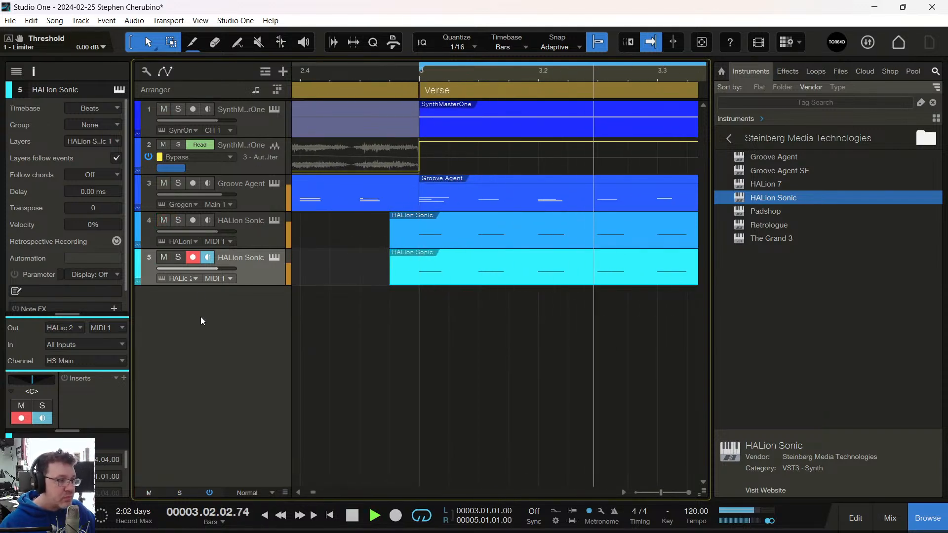
# - Raise the Bassmonger track's volume slightly and set the original HALion Sonic track to +2.0 dB while auditioning the Verse
pyautogui.moveTo(218, 268); pyautogui.dragTo(226, 271)
pyautogui.moveTo(218, 230); pyautogui.dragTo(222, 230)
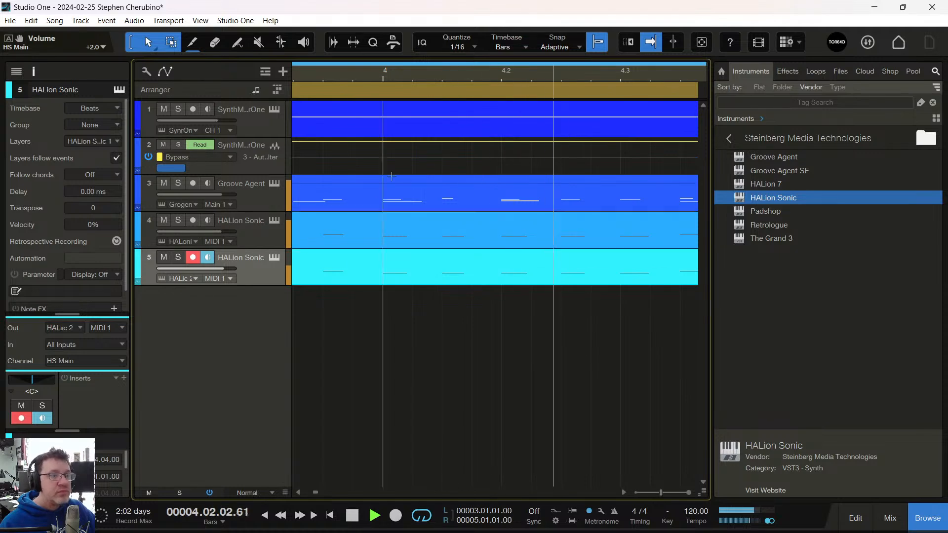
pyautogui.moveTo(439, 74); pyautogui.dragTo(433, 51)
pyautogui.press('space')
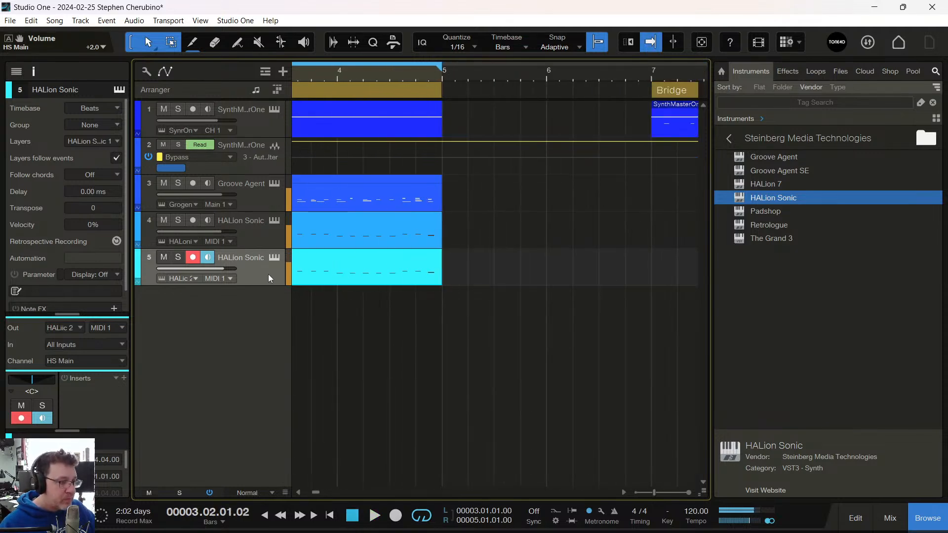
pyautogui.click(254, 238)
pyautogui.click(179, 221)
pyautogui.click(179, 220)
pyautogui.click(124, 378)
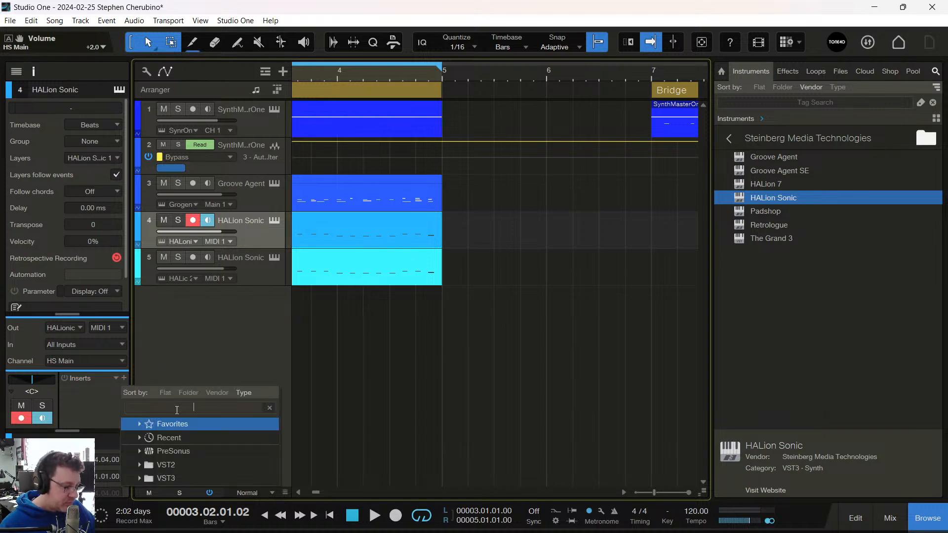
pyautogui.write('sa')
pyautogui.press('BackSpace')
pyautogui.press('BackSpace')
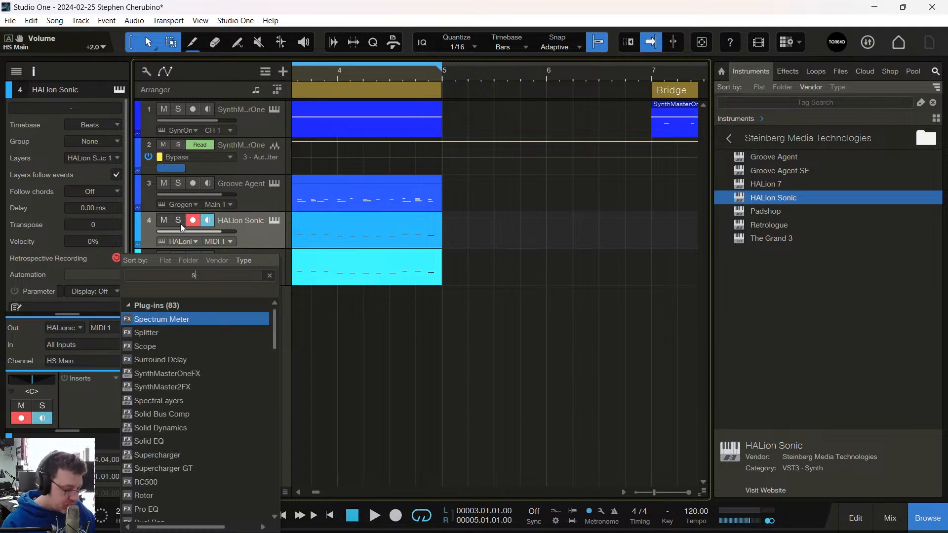
pyautogui.write('tub')
pyautogui.press('BackSpace')
pyautogui.press('BackSpace')
pyautogui.press('BackSpace')
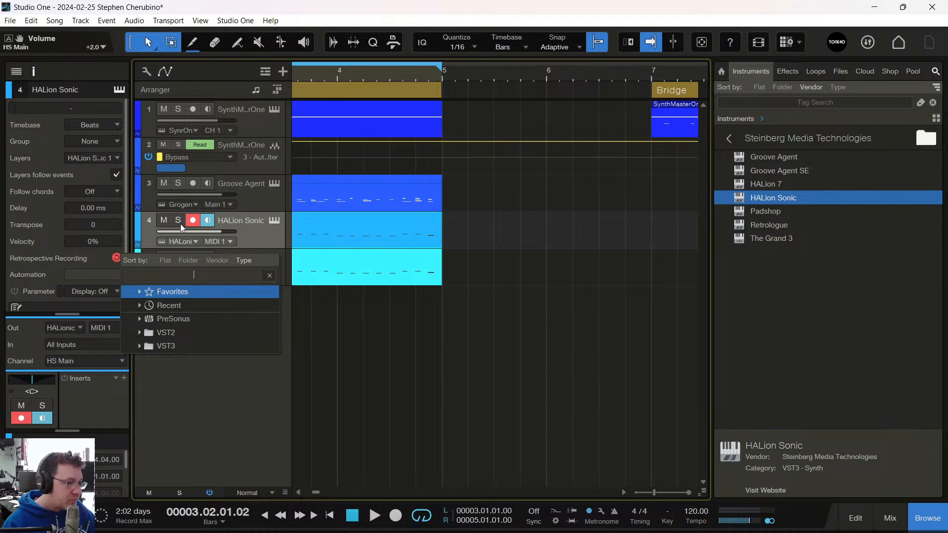
# - Show the insert effects of the Amp Chorus program in the original HALion Sonic track's instrument
pyautogui.click(273, 221)
pyautogui.click(273, 220)
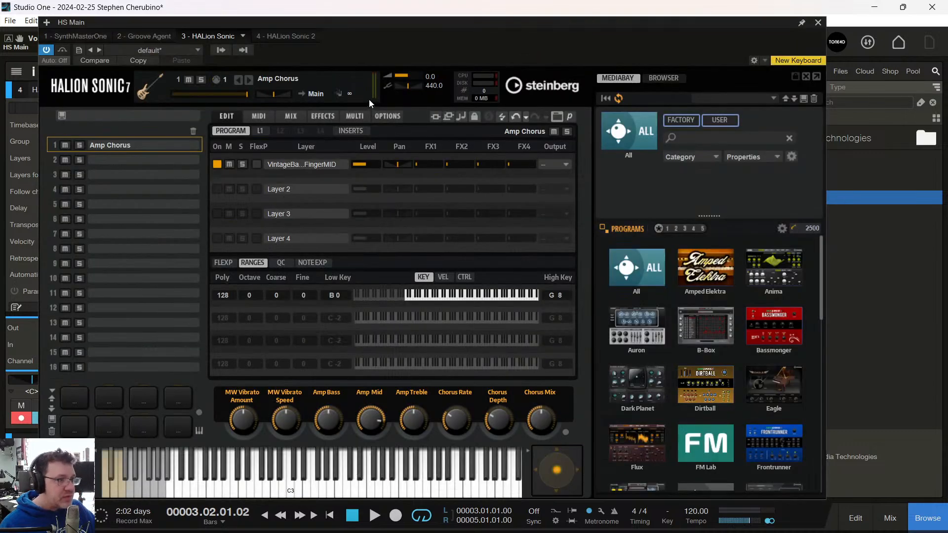
pyautogui.click(291, 116)
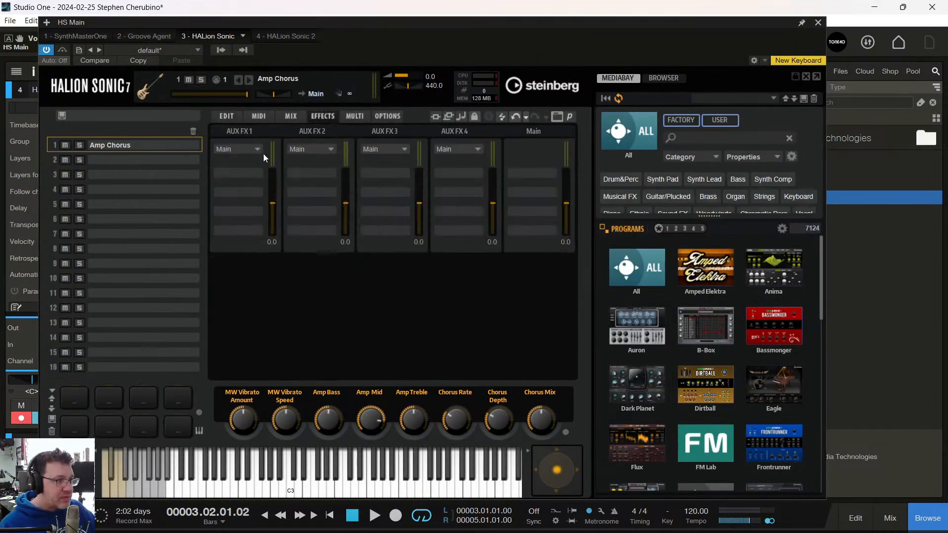
pyautogui.click(270, 114)
pyautogui.click(232, 114)
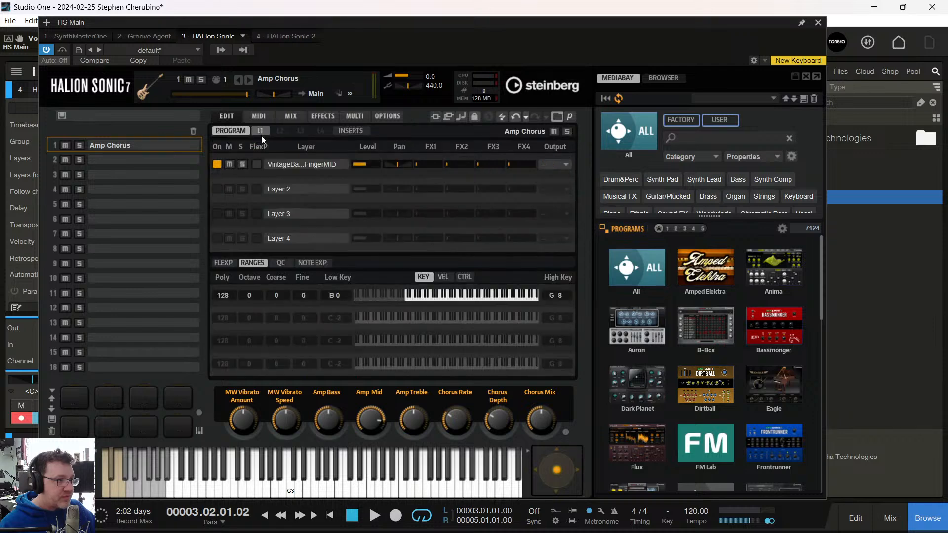
pyautogui.click(348, 130)
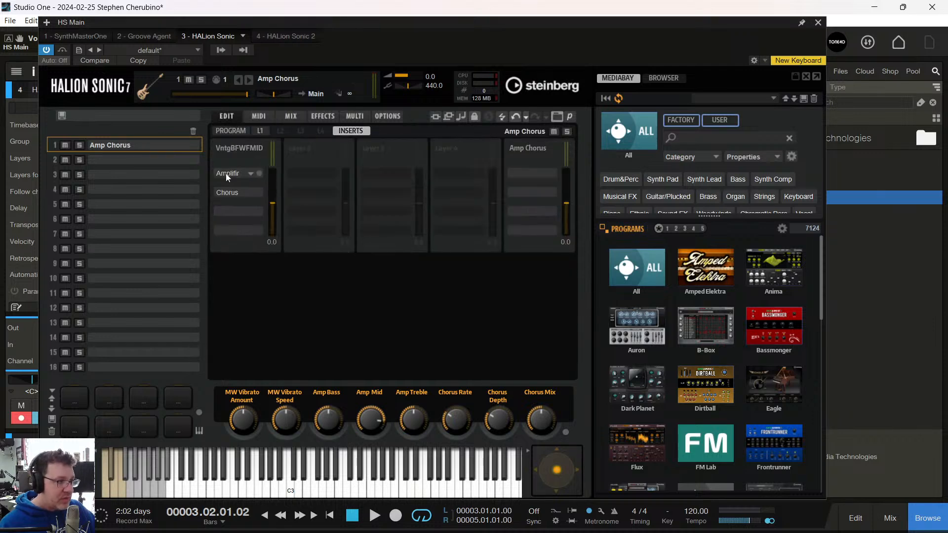
# - Add a Tube Saturator in the bass layer's third insert slot and bypass it during playback to compare the sound
pyautogui.click(258, 212)
pyautogui.click(296, 315)
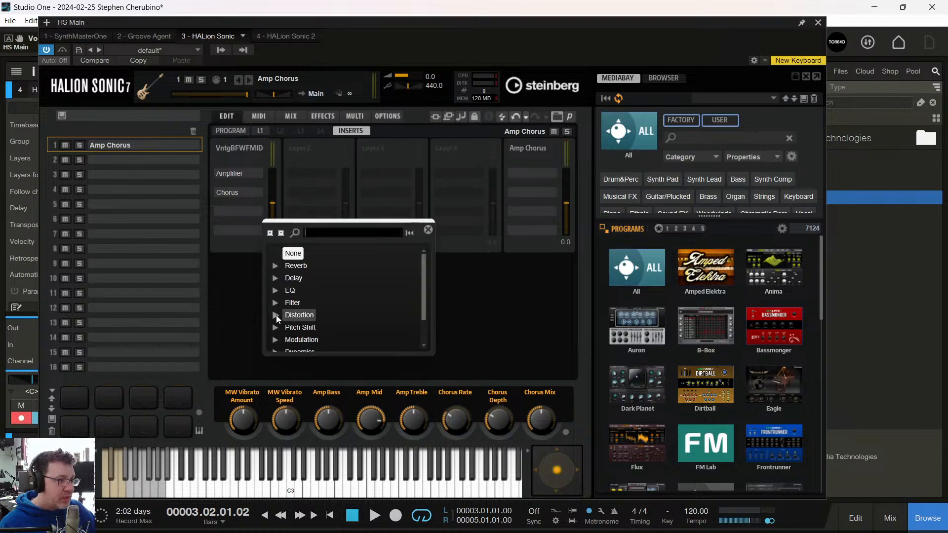
pyautogui.scroll(-4, 346, 264)
pyautogui.scroll(4, 333, 268)
pyautogui.scroll(-2, 329, 291)
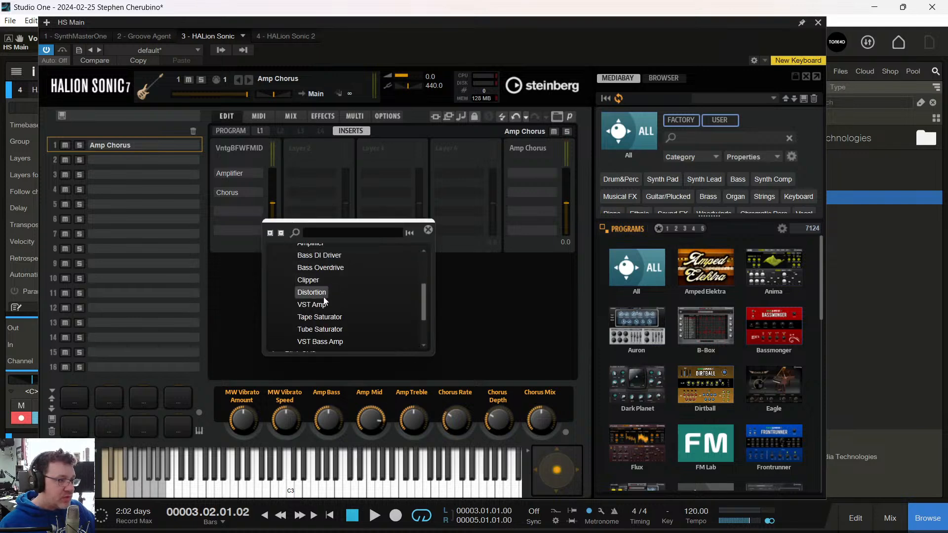
pyautogui.click(322, 318)
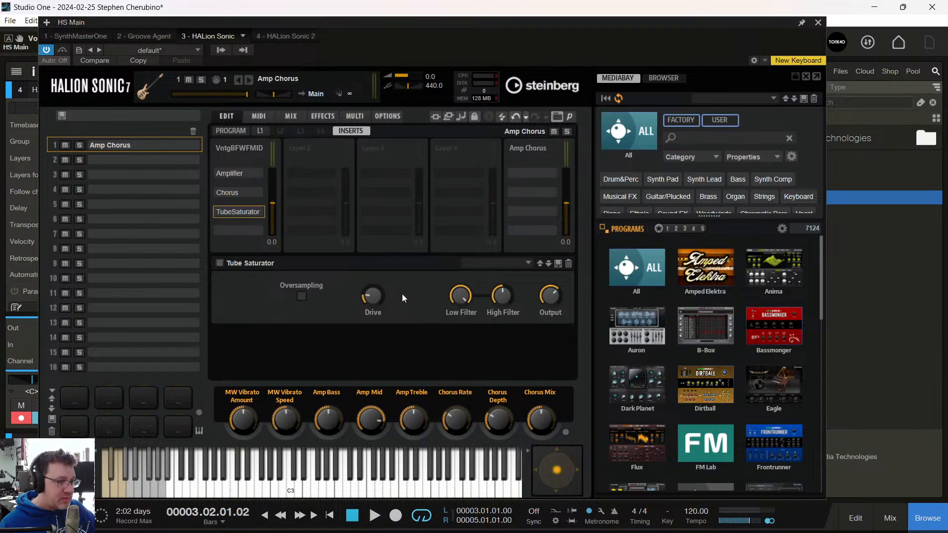
pyautogui.click(259, 212)
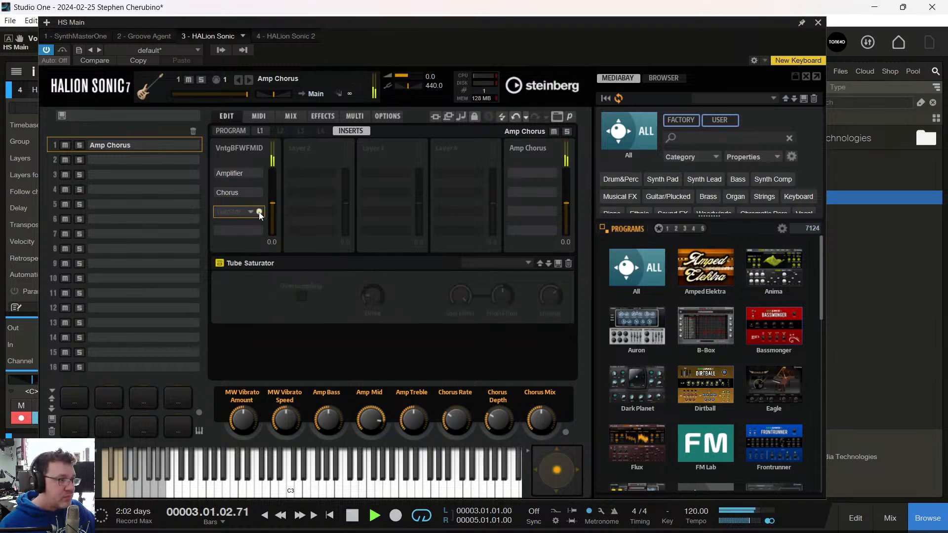
# - Re-enable the bass layer's Tube Saturator, raise its drive, set the high filter to 6.0 dB and turn on oversampling
pyautogui.click(259, 212)
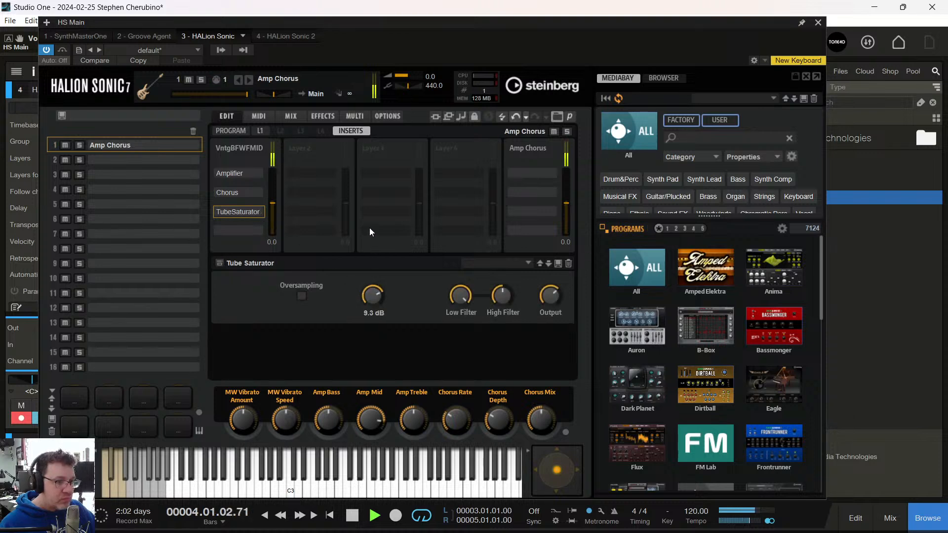
pyautogui.moveTo(552, 237); pyautogui.dragTo(503, 156)
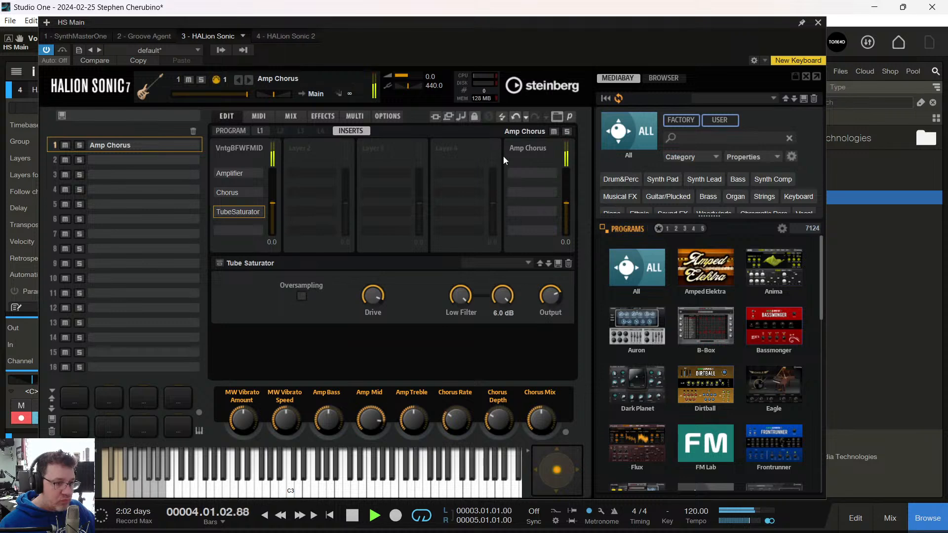
pyautogui.moveTo(464, 295); pyautogui.dragTo(473, 385)
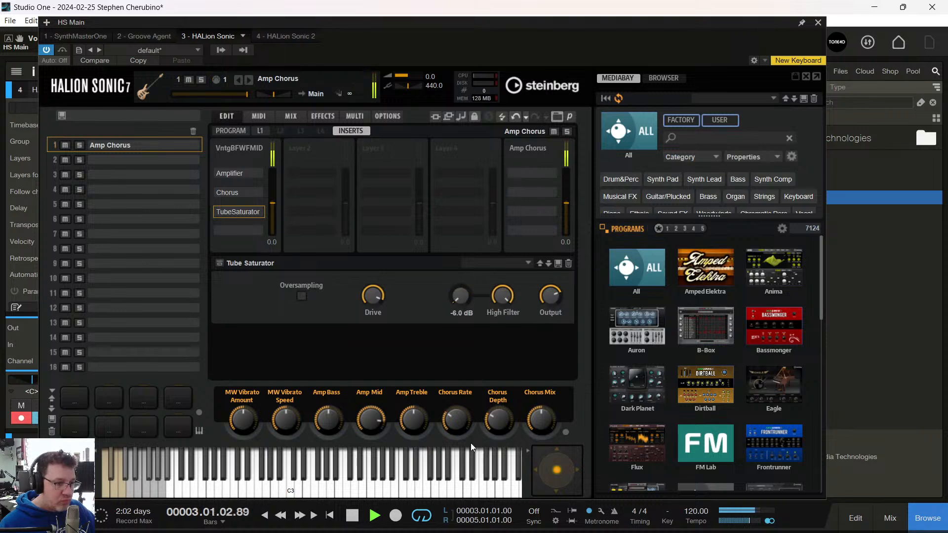
pyautogui.moveTo(470, 442); pyautogui.dragTo(451, 206)
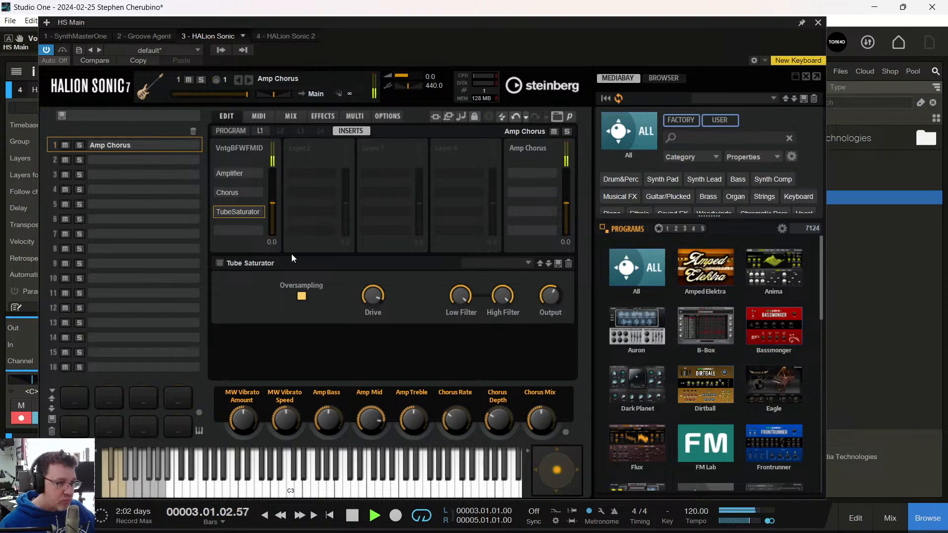
pyautogui.click(252, 212)
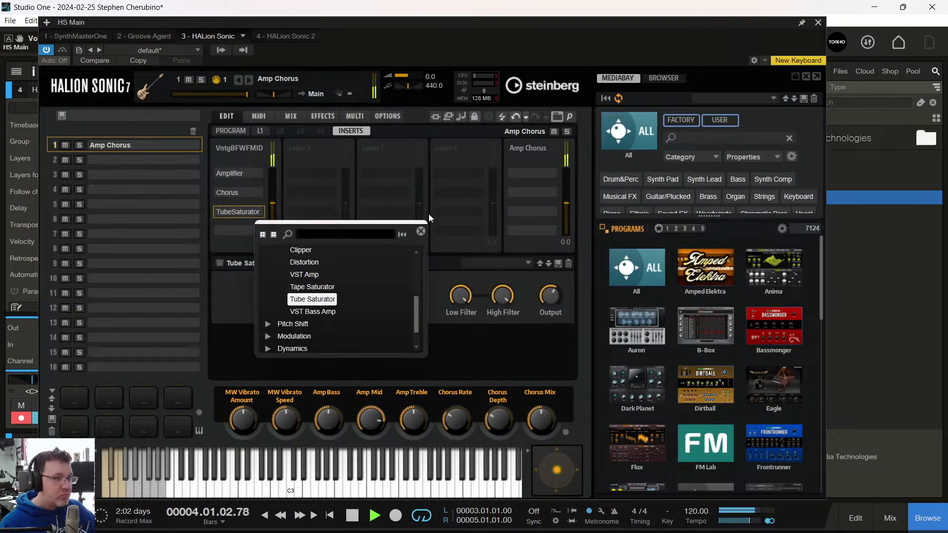
pyautogui.click(421, 232)
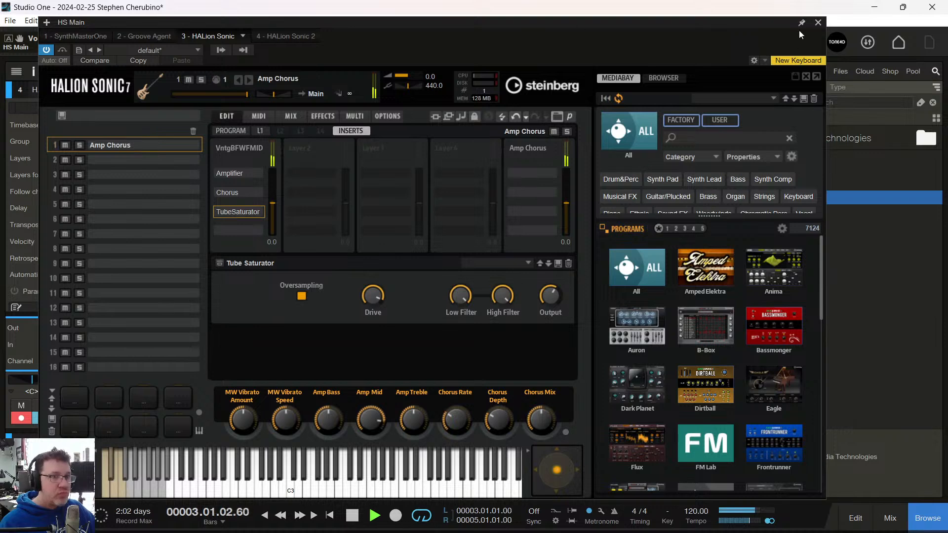
pyautogui.click(818, 23)
# - Solo both HALion Sonic tracks, raise the Bassmonger's Warmth slightly and set its Tail to 6.8
pyautogui.click(177, 220)
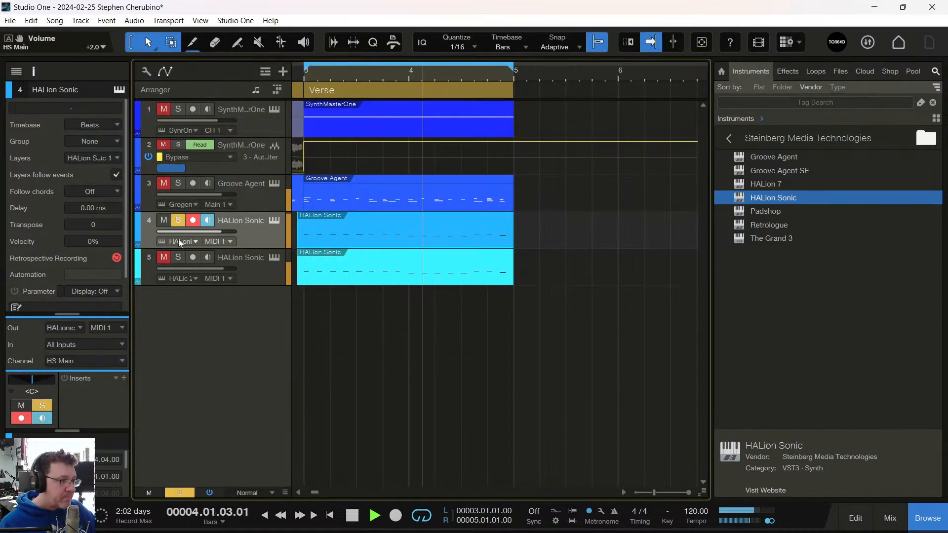
pyautogui.click(179, 260)
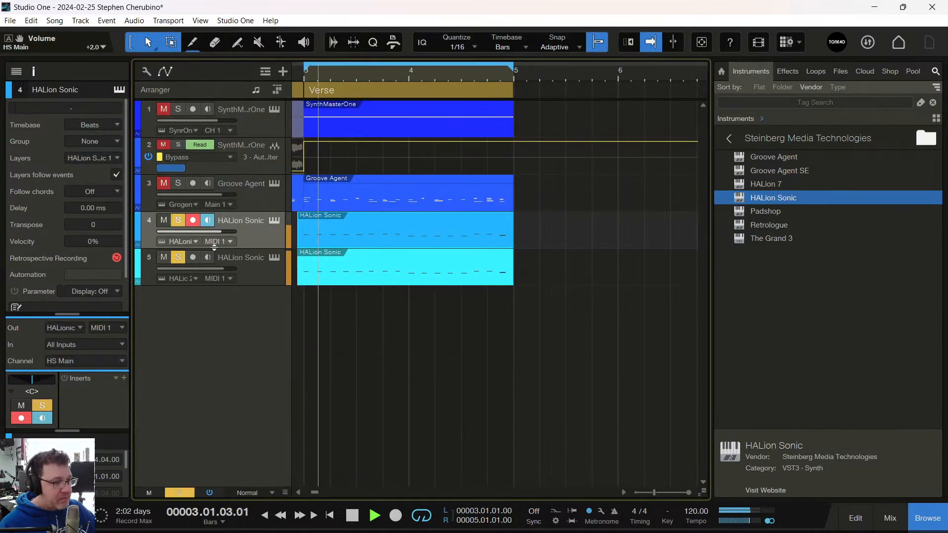
pyautogui.click(273, 258)
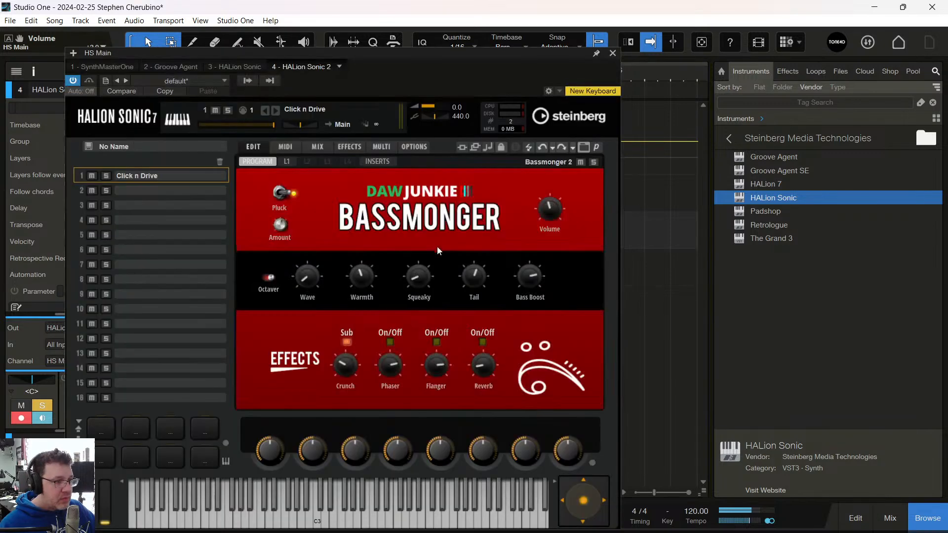
pyautogui.moveTo(306, 289)
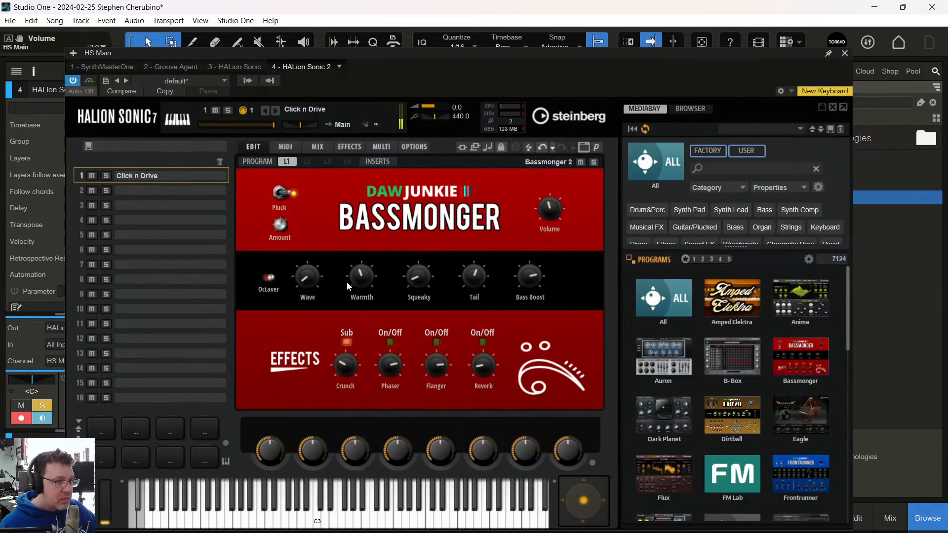
pyautogui.moveTo(359, 256)
pyautogui.mouseDown()
pyautogui.moveTo(362, 226)
pyautogui.moveTo(353, 262)
pyautogui.moveTo(372, 260)
pyautogui.mouseUp()
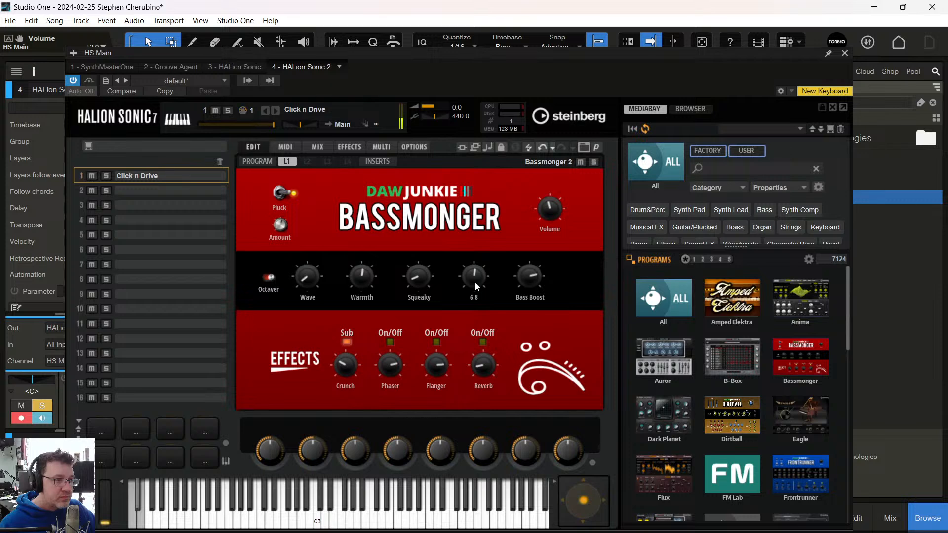
pyautogui.click(844, 53)
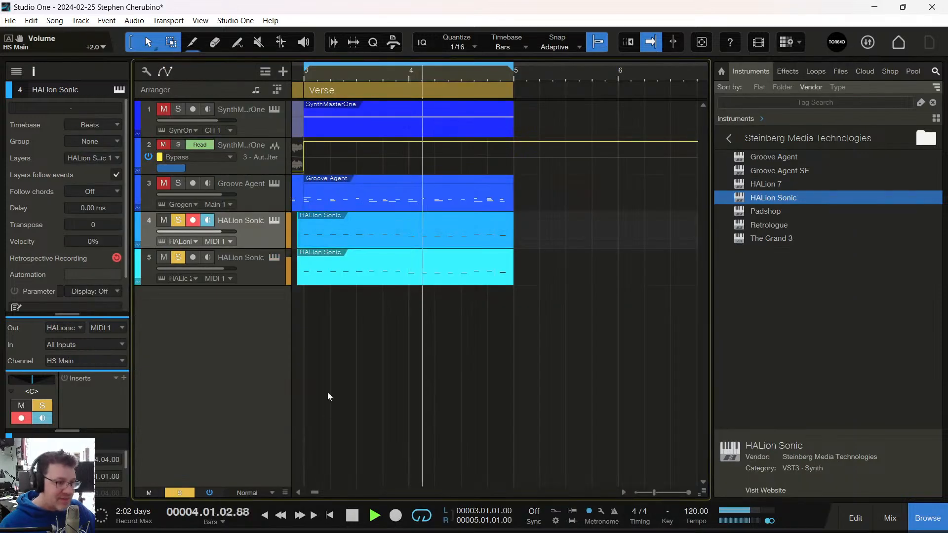
# - Clear the track solos, set the Bassmonger's Tail to 11.8 against the full mix and stop playback
pyautogui.click(180, 492)
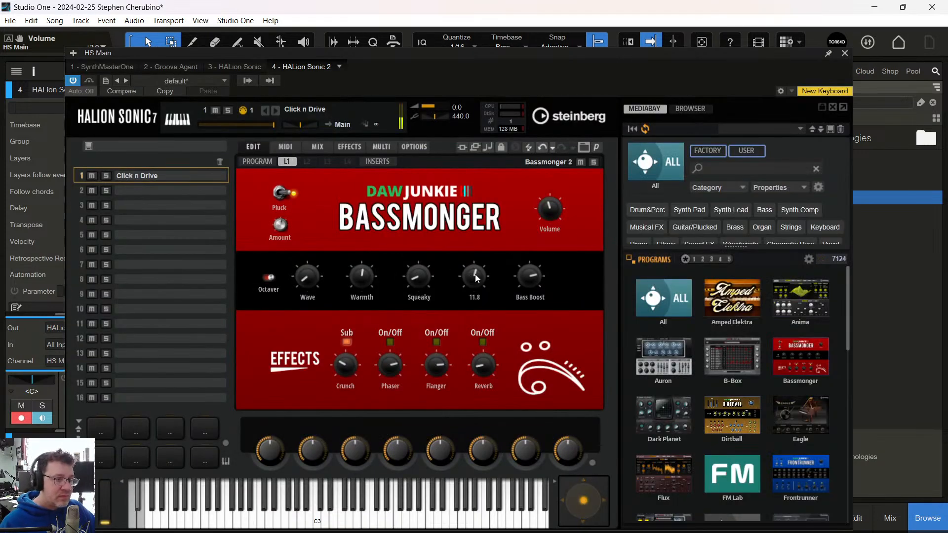
pyautogui.click(845, 53)
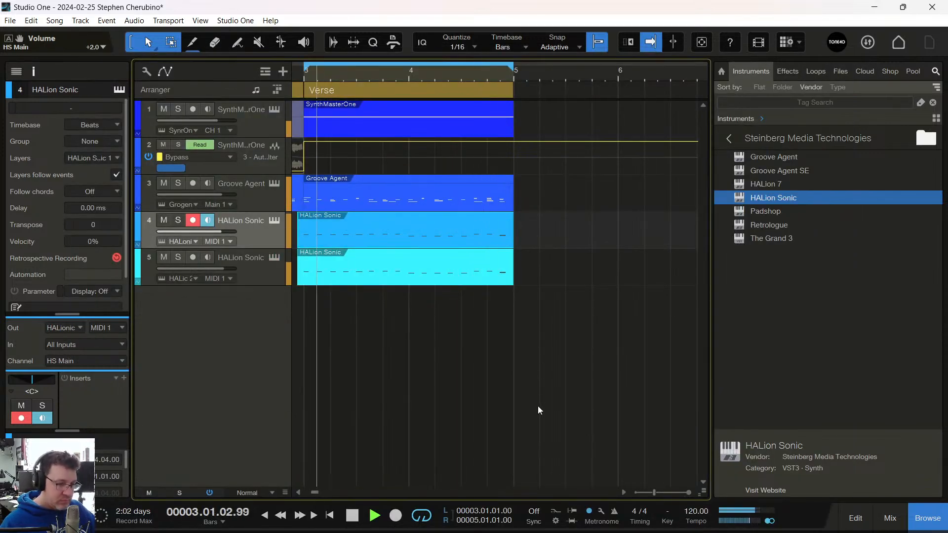
pyautogui.press('space')
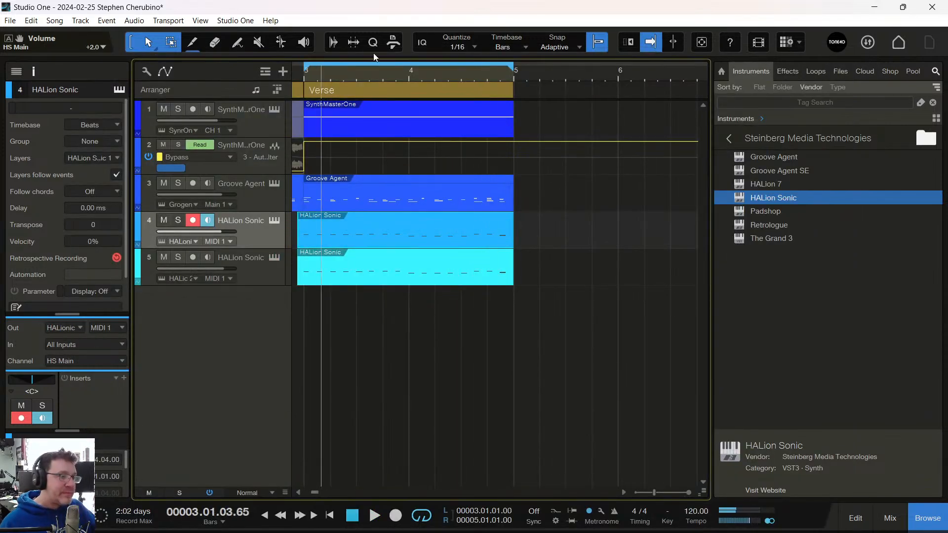
# - Play the song from the start through the Intro and into the Verse
pyautogui.moveTo(366, 73); pyautogui.dragTo(545, 76)
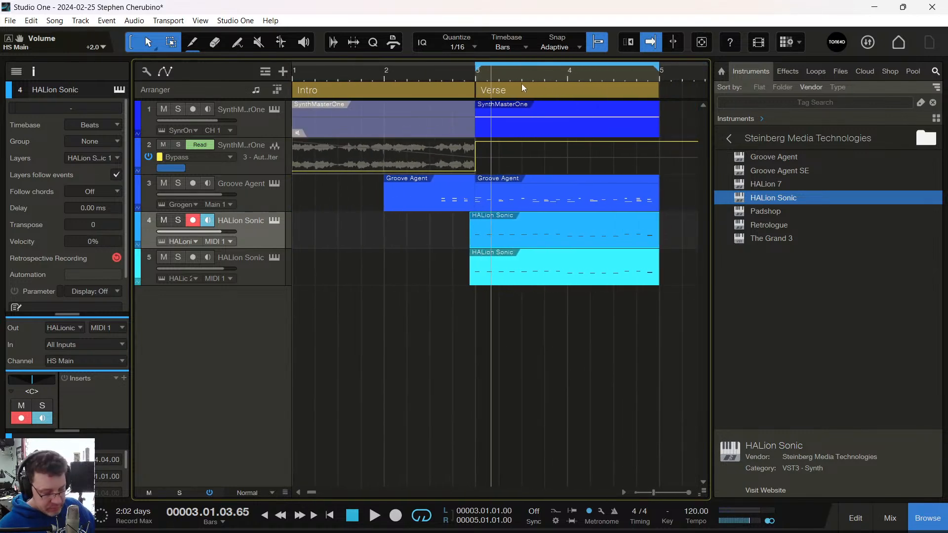
pyautogui.press(',')
pyautogui.press('space')
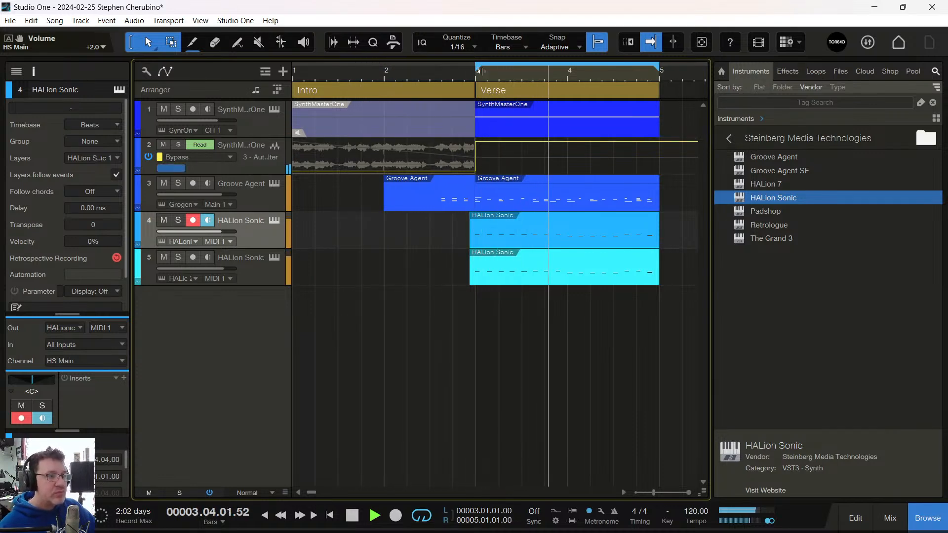
pyautogui.press('space')
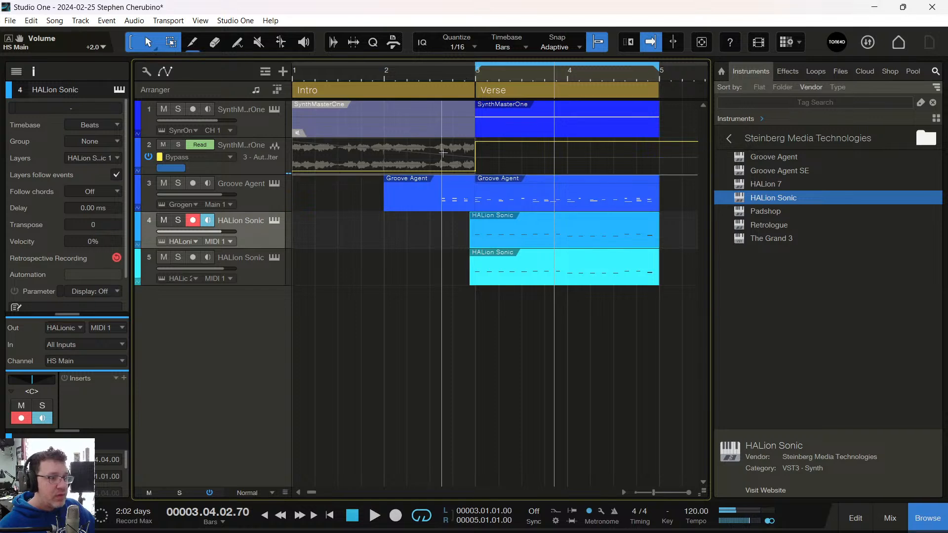
# - Show the SynthMasterOne audio track's Autofilter Cutoff automation, raise the point at the Verse start to 16 kHz and play the transition
pyautogui.click(271, 166)
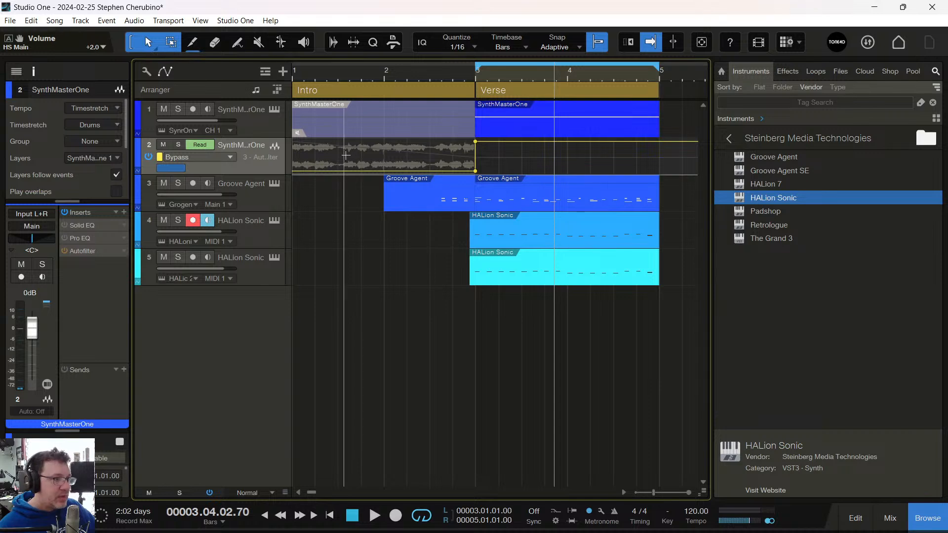
pyautogui.click(196, 156)
pyautogui.click(207, 211)
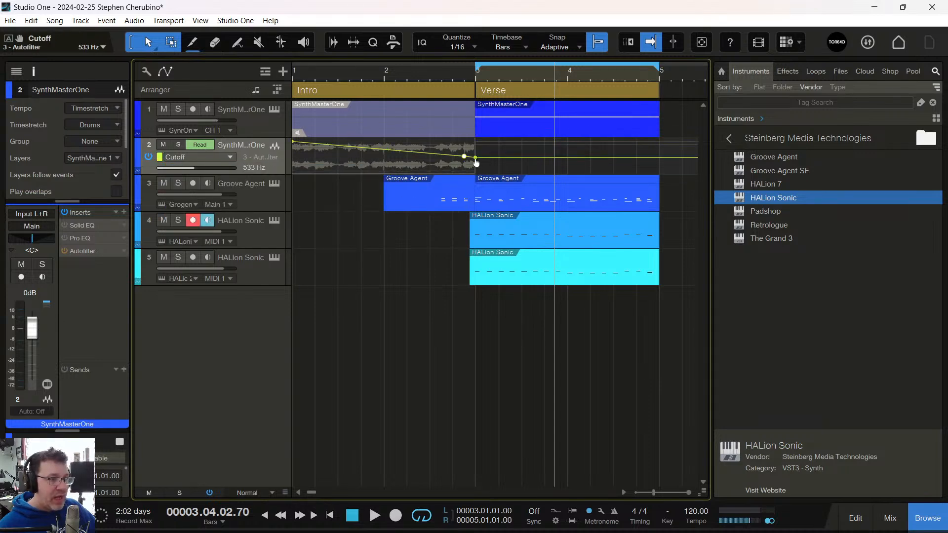
pyautogui.moveTo(475, 158); pyautogui.dragTo(476, 142)
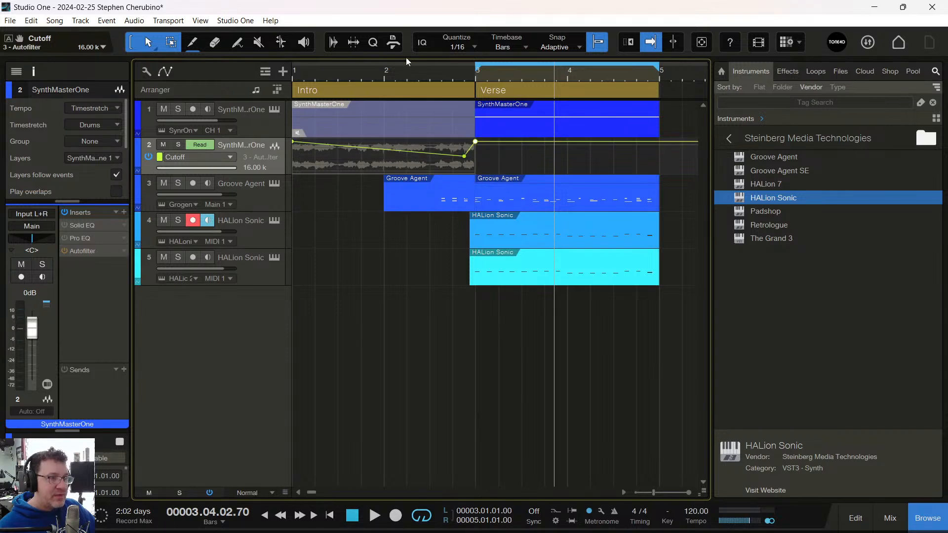
pyautogui.click(377, 75)
pyautogui.press('space')
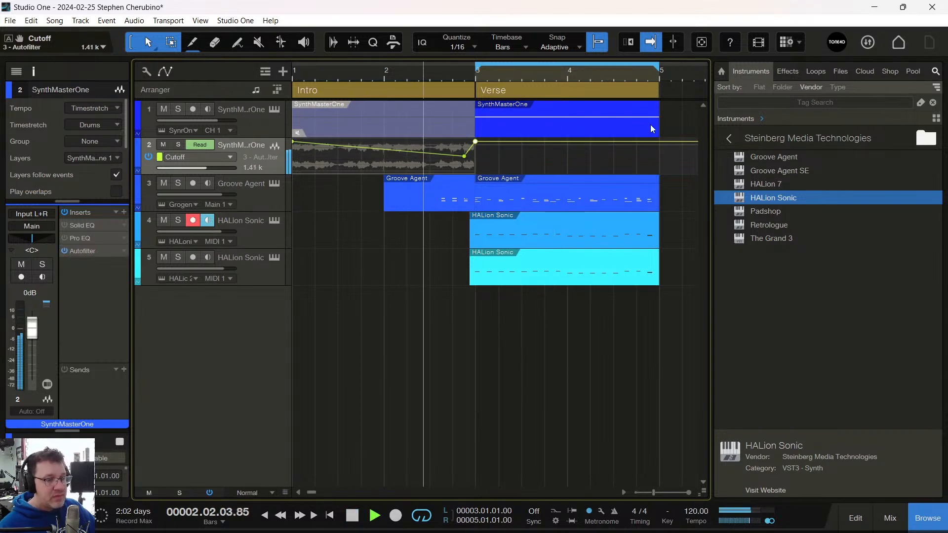
pyautogui.press('space')
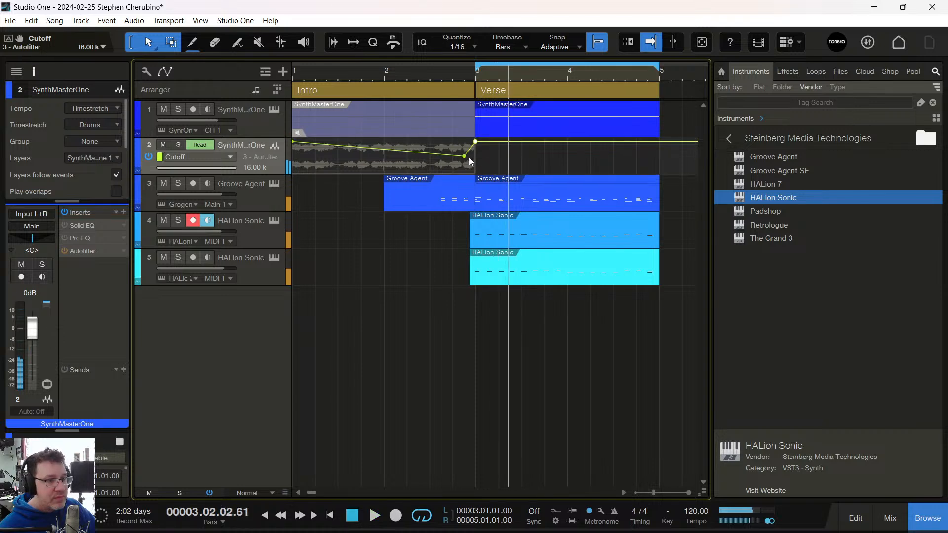
# - Move the Intro's low cutoff point closer to the Verse start, lower it slightly and play the transition
pyautogui.moveTo(465, 157); pyautogui.dragTo(470, 160)
pyautogui.click(419, 76)
pyautogui.press('space')
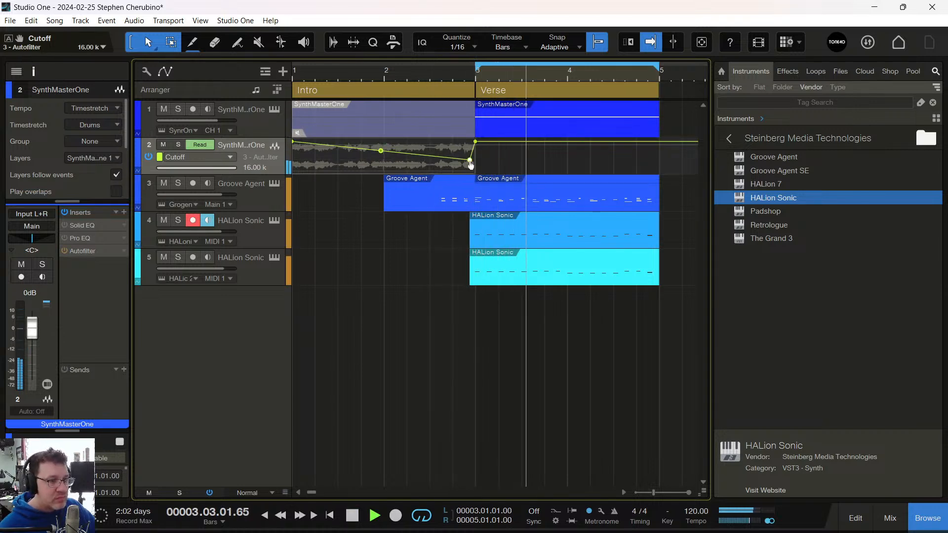
pyautogui.press('space')
# - Try moving the cutoff automation's vertical jump to just before the Verse and play the transition
pyautogui.moveTo(470, 162); pyautogui.dragTo(465, 140)
pyautogui.click(379, 74)
pyautogui.press('space')
pyautogui.moveTo(447, 72); pyautogui.dragTo(453, 70)
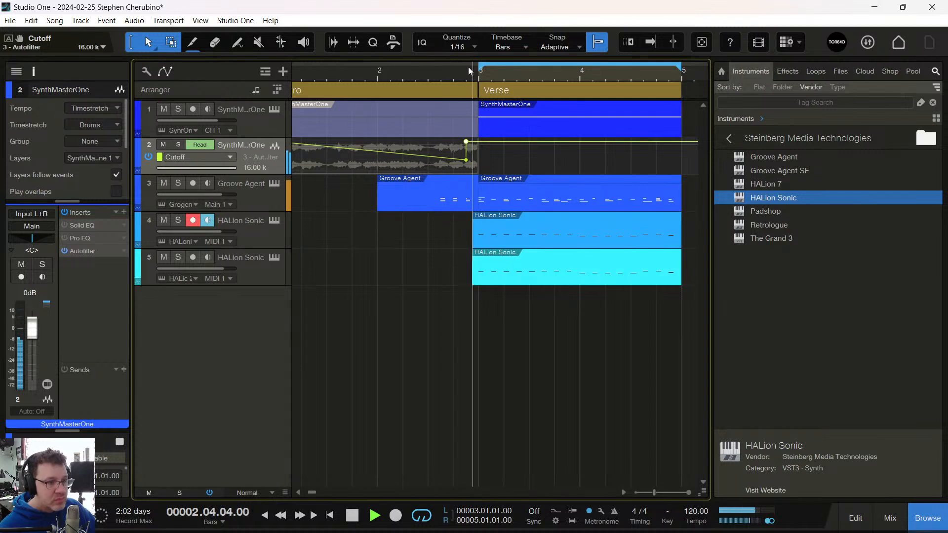
pyautogui.press('space')
# - Align the vertical cutoff jump with bar 3, keep its low point at 360 Hz and play into the Verse
pyautogui.moveTo(465, 161); pyautogui.dragTo(478, 160)
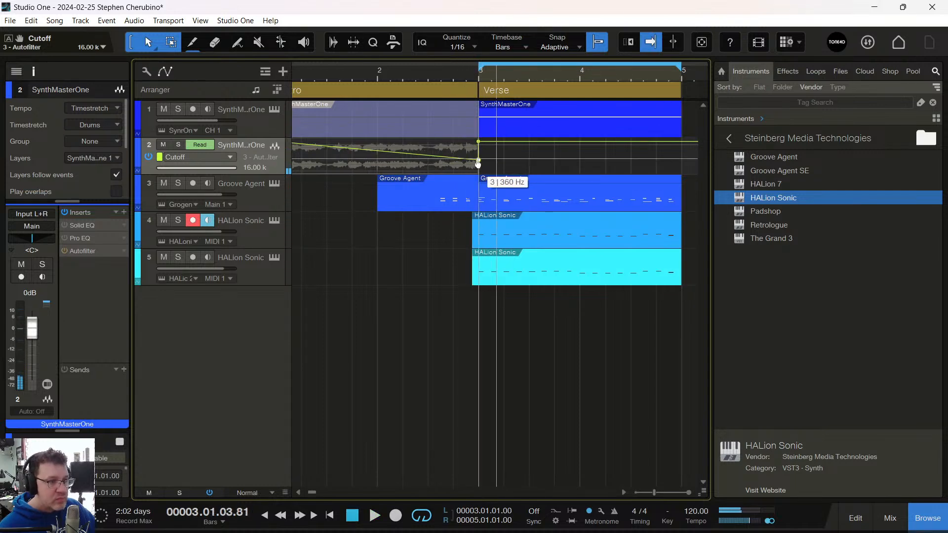
pyautogui.press('space')
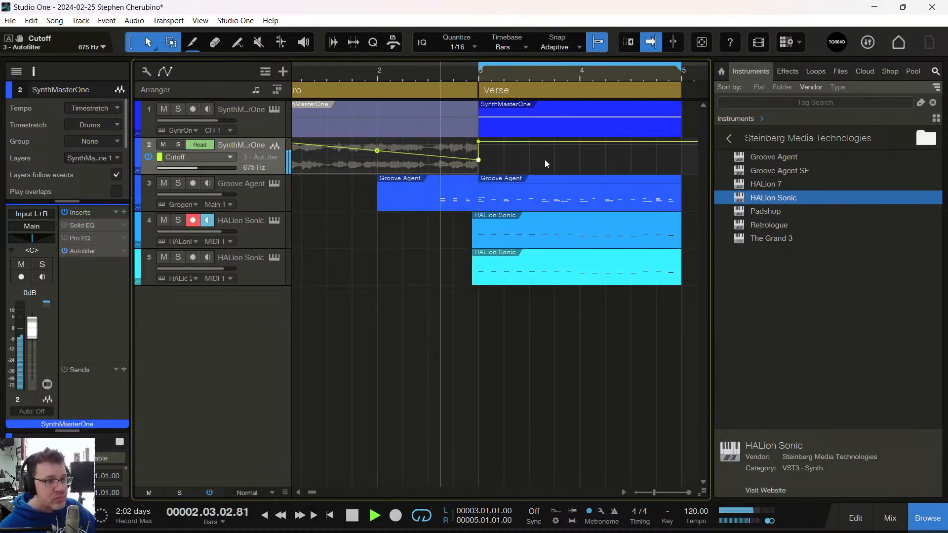
pyautogui.press('space')
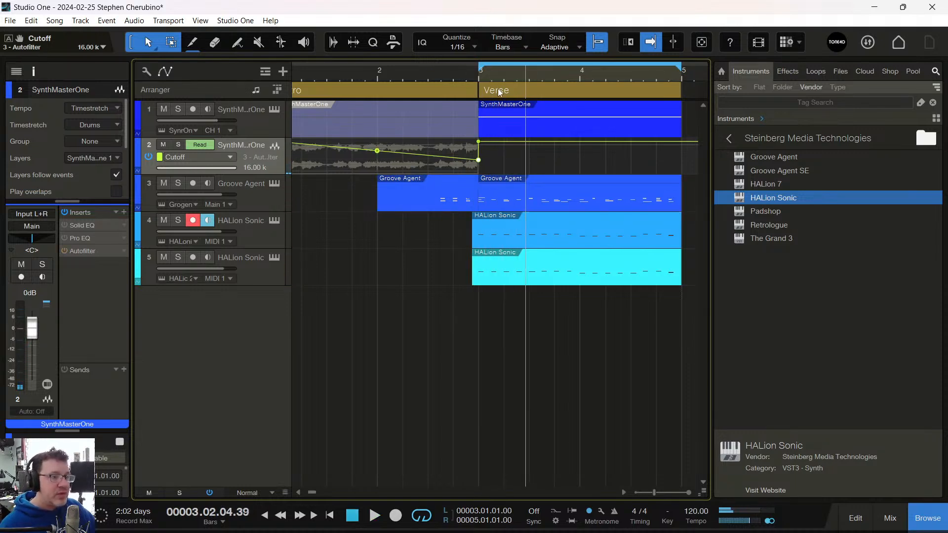
# - Play the Verse from bar 3 with the Intro, Verse and Bridge sections in view
pyautogui.moveTo(508, 77); pyautogui.dragTo(435, 57)
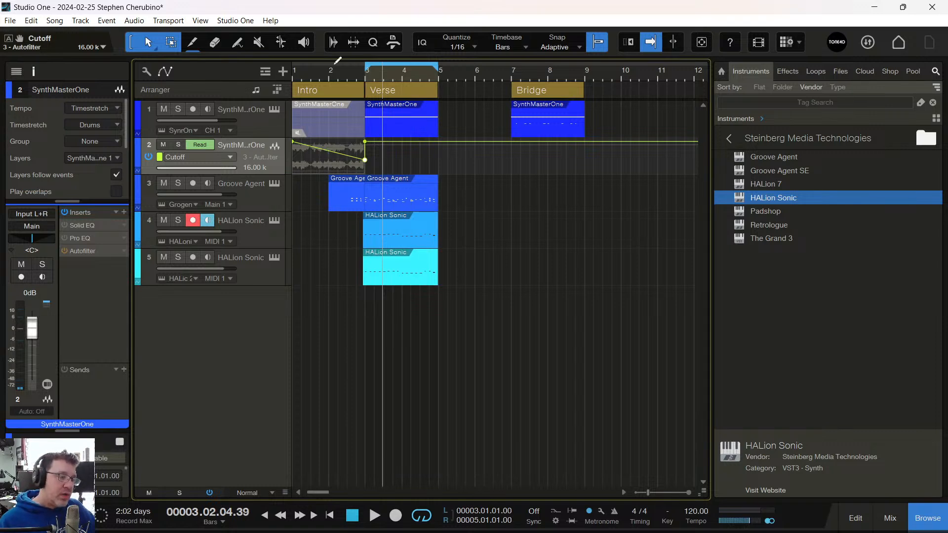
pyautogui.click(366, 78)
pyautogui.press('space')
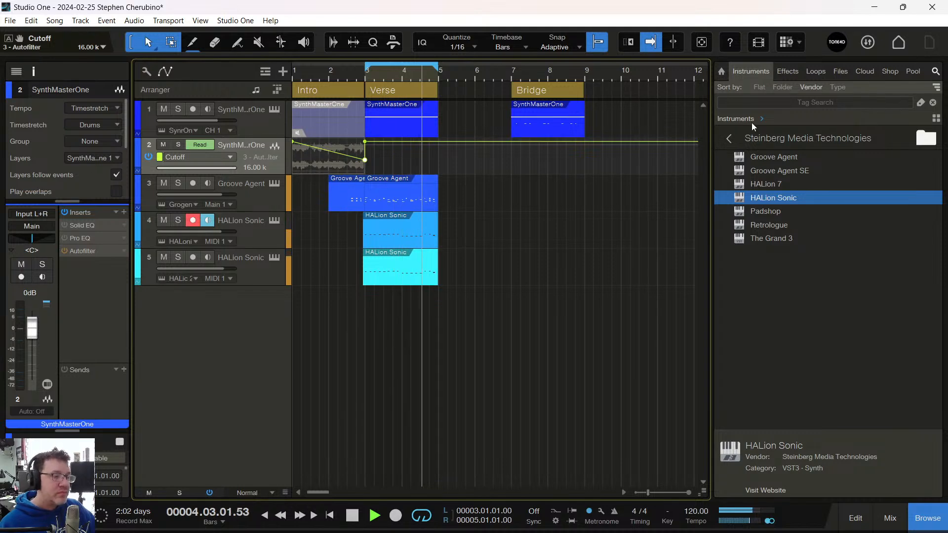
pyautogui.press('space')
# - Add a third HALion Sonic instrument track below the existing ones and browse its program libraries
pyautogui.moveTo(740, 197); pyautogui.dragTo(369, 324)
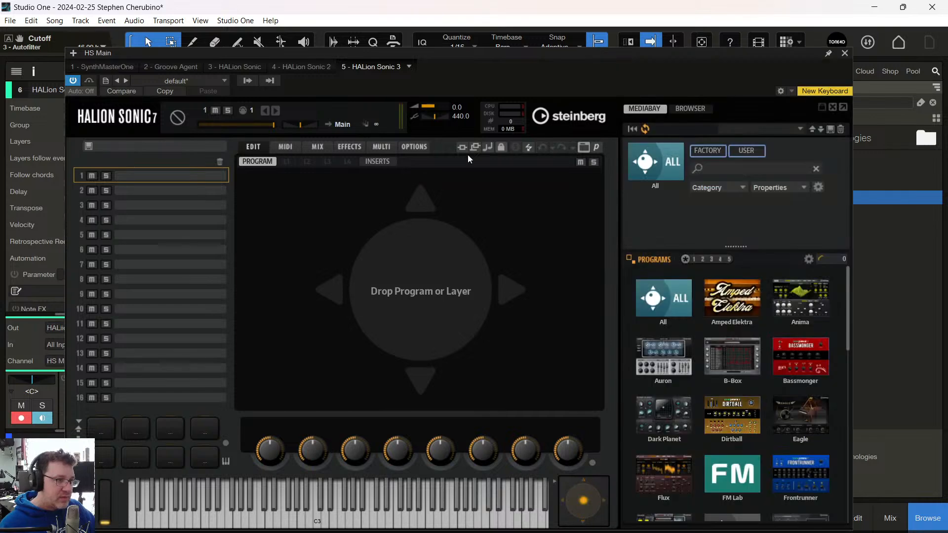
pyautogui.scroll(-8, 750, 368)
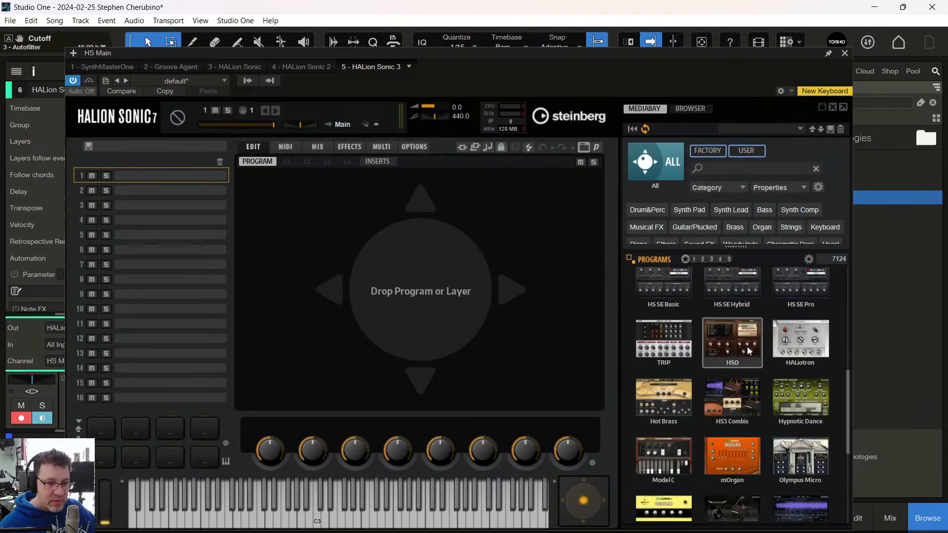
pyautogui.scroll(8, 759, 359)
pyautogui.scroll(2, 761, 355)
pyautogui.scroll(-8, 764, 354)
pyautogui.scroll(10, 767, 365)
pyautogui.scroll(-8, 779, 355)
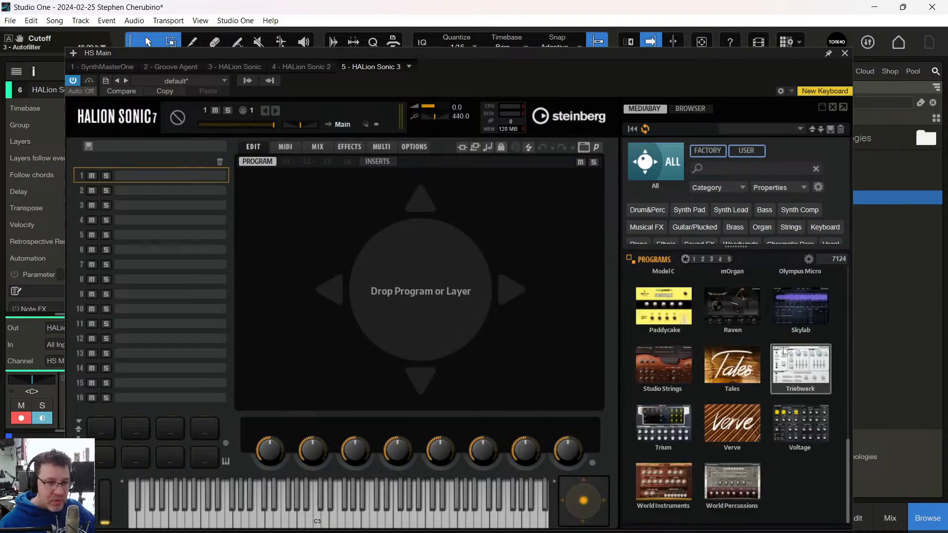
pyautogui.scroll(10, 767, 412)
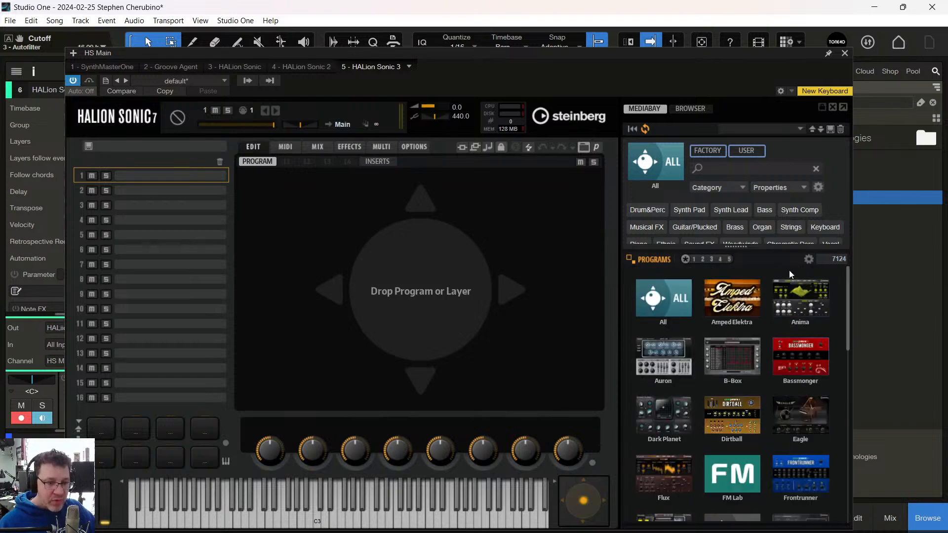
# - Switch to File Explorer and open the Library folder of the Plucker synth under DAWJunkie > Synths
pyautogui.click(873, 6)
pyautogui.click(102, 519)
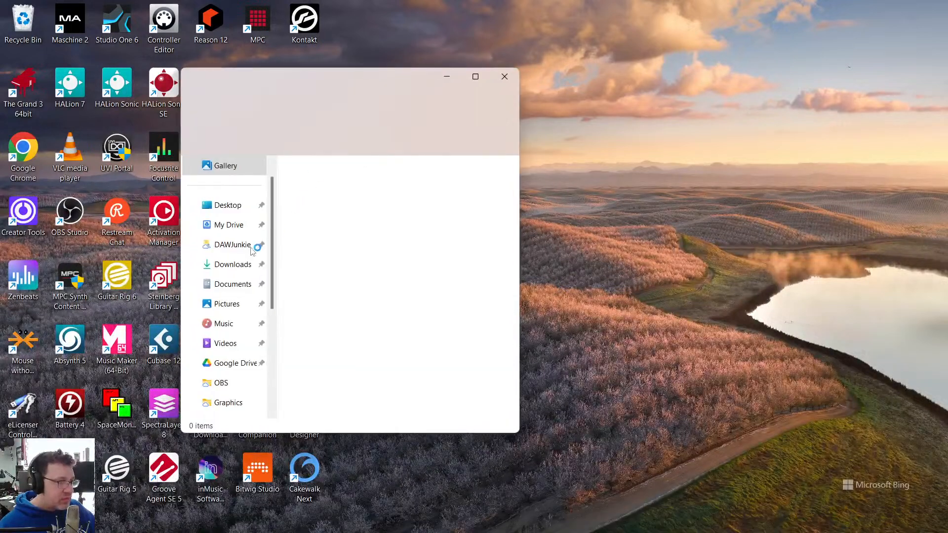
pyautogui.click(251, 247)
pyautogui.click(314, 270)
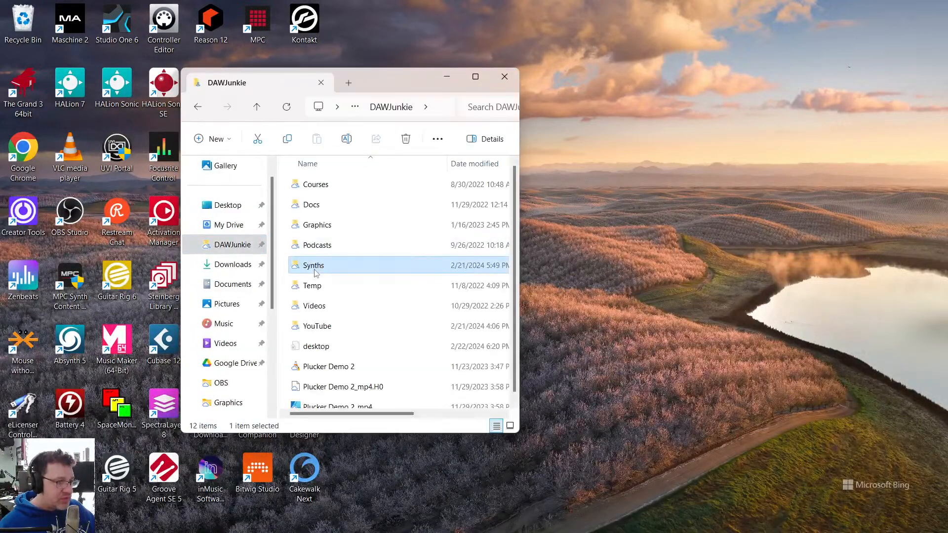
pyautogui.doubleClick(315, 270)
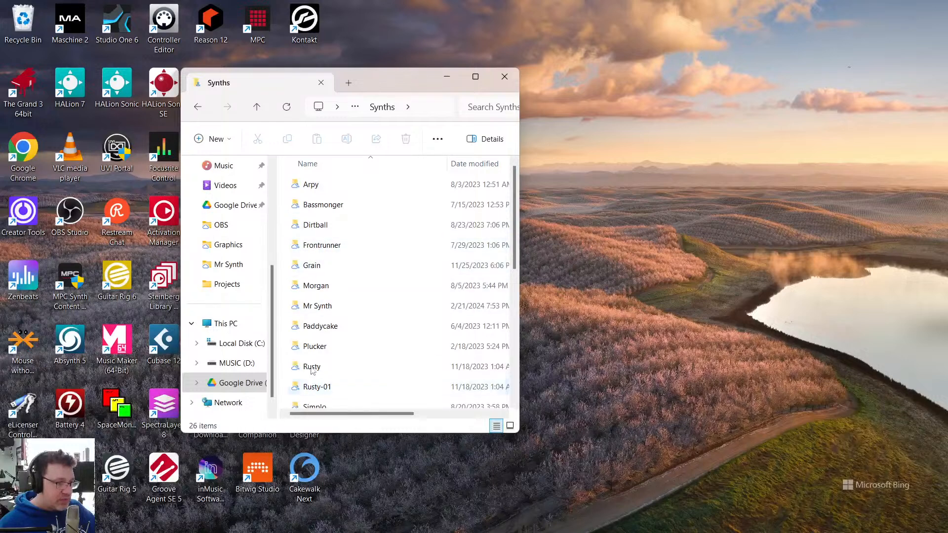
pyautogui.doubleClick(316, 347)
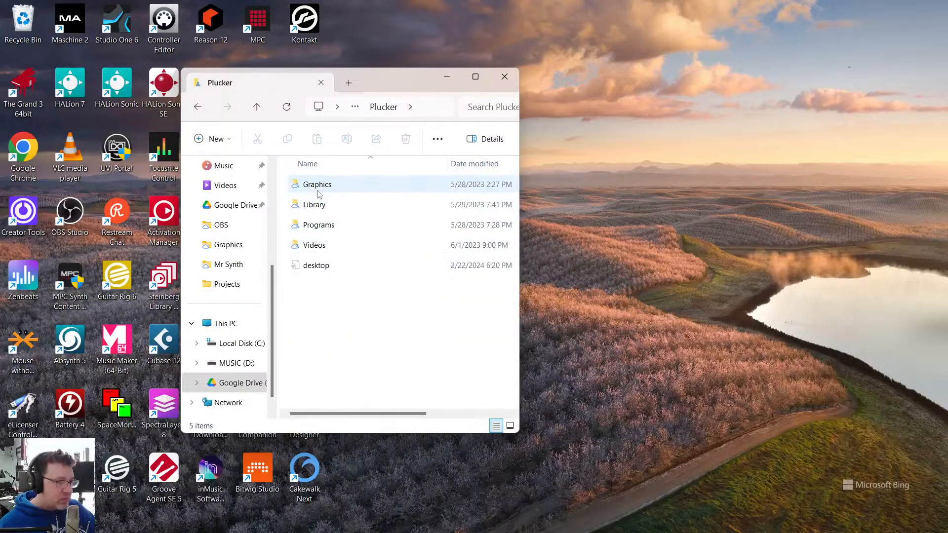
pyautogui.doubleClick(316, 205)
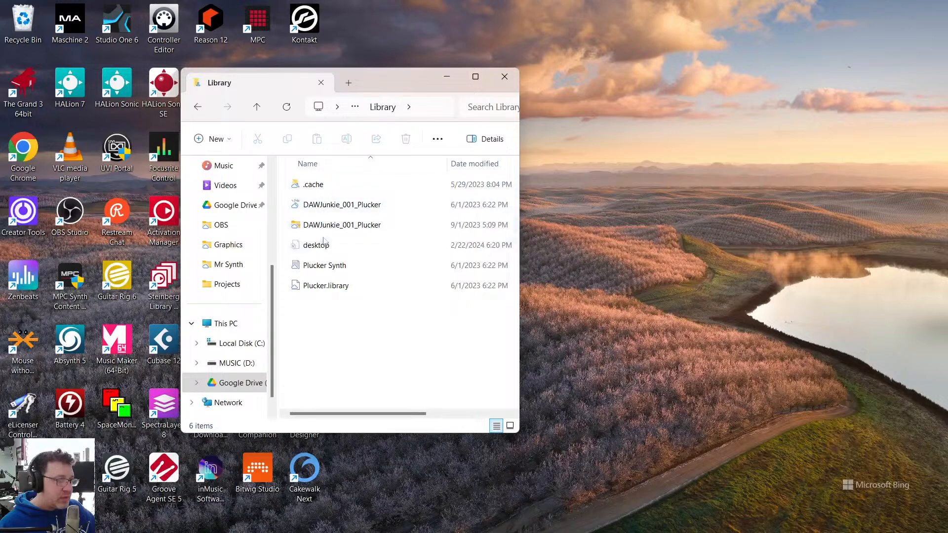
# - Register the DAWJunkie_001_Plucker library in Steinberg Library Manager and close the manager
pyautogui.doubleClick(325, 210)
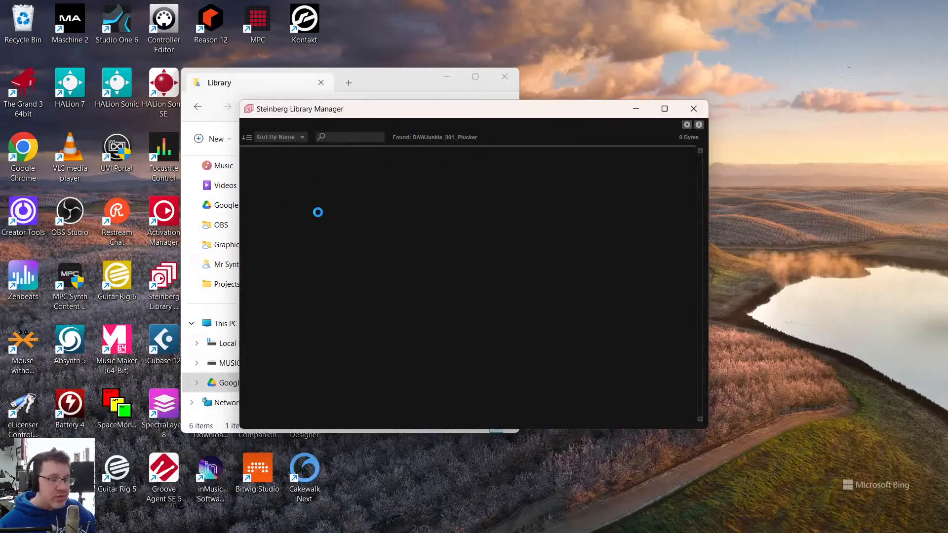
pyautogui.click(491, 331)
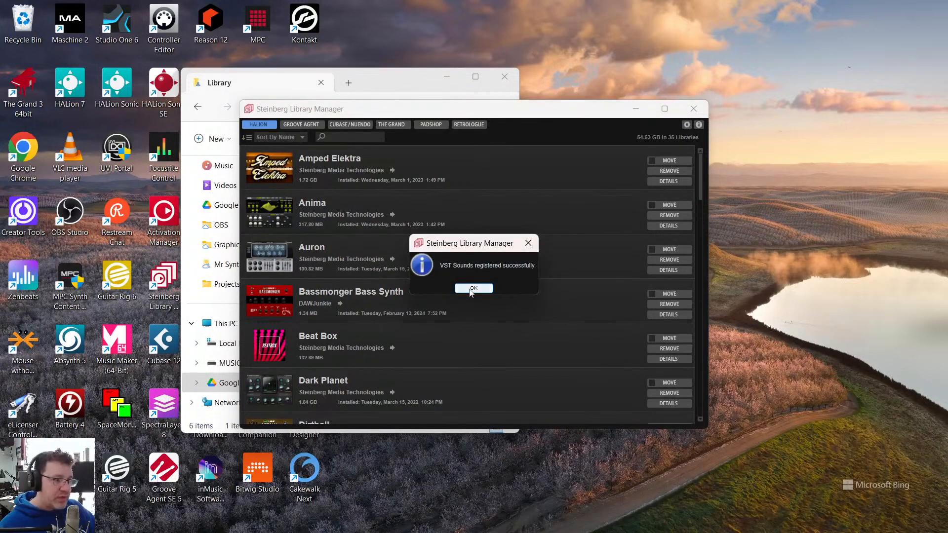
pyautogui.click(473, 288)
pyautogui.click(694, 109)
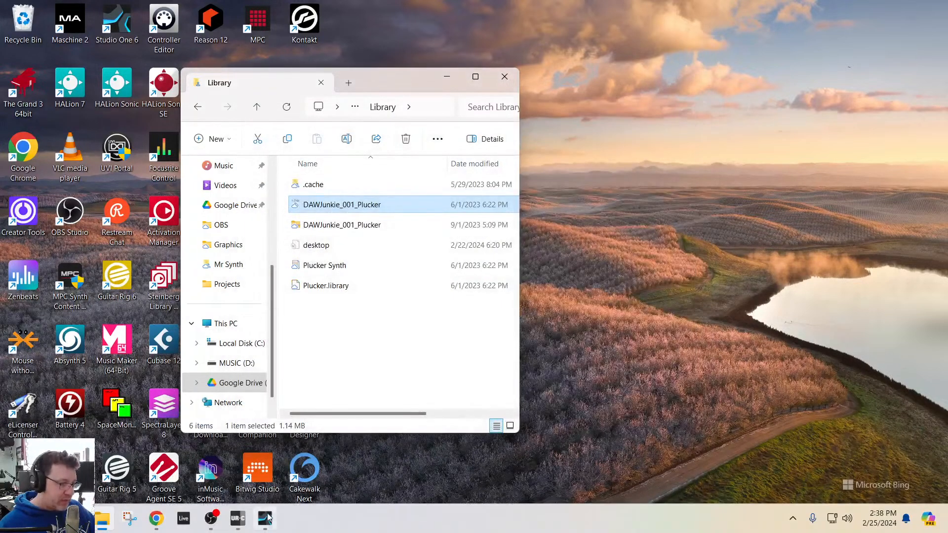
# - Return to Studio One, close the HALion Sonic window, save the song and quit the program
pyautogui.click(270, 517)
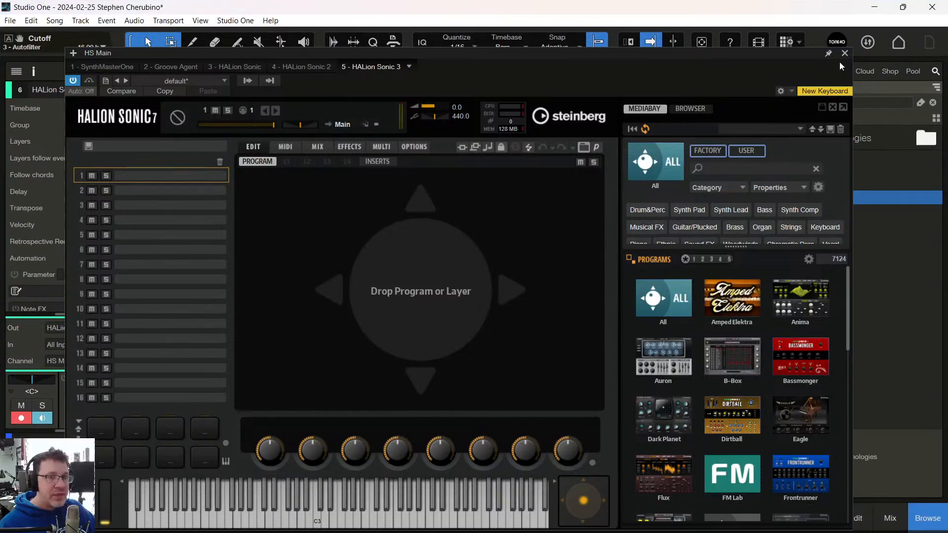
pyautogui.click(844, 52)
pyautogui.click(8, 21)
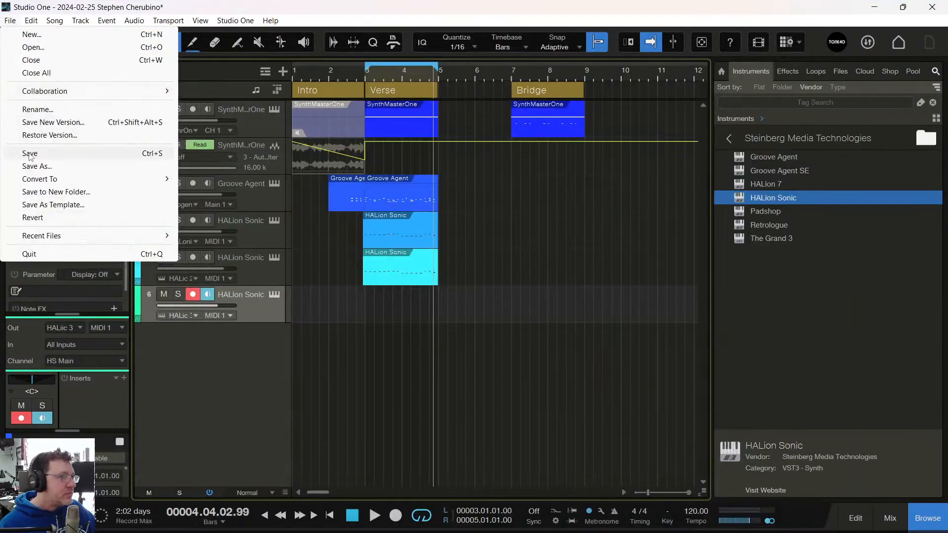
pyautogui.click(58, 152)
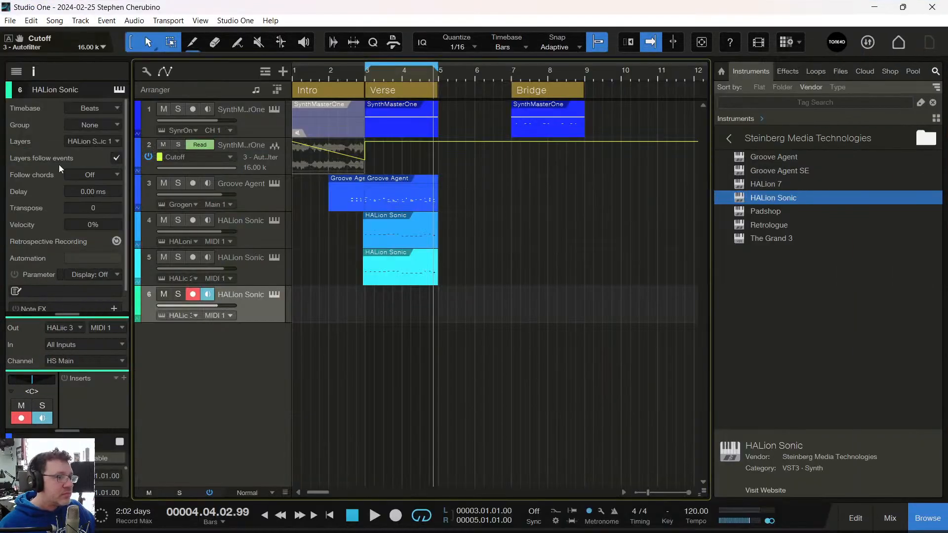
pyautogui.click(940, 6)
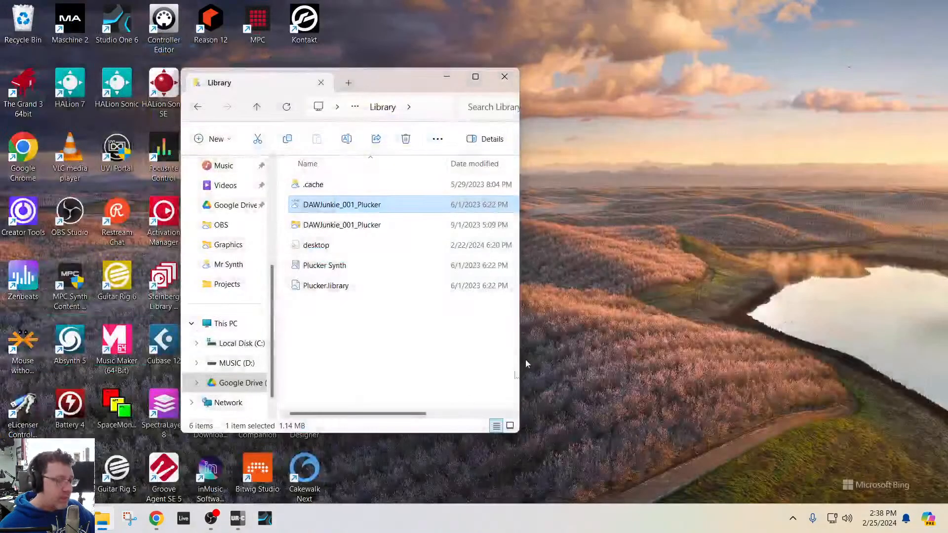
# - Try to relaunch Studio One, then close the Plucker Library folder window
pyautogui.doubleClick(415, 204)
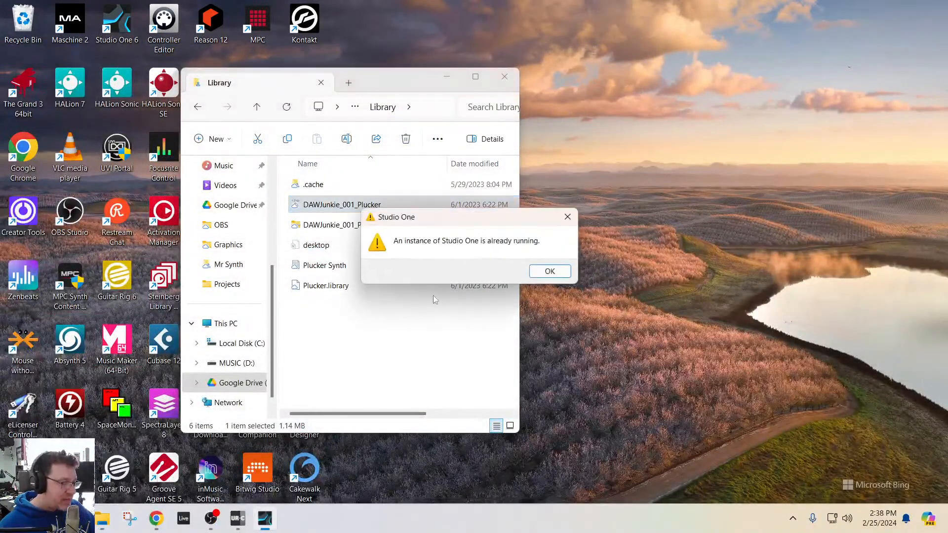
pyautogui.click(562, 274)
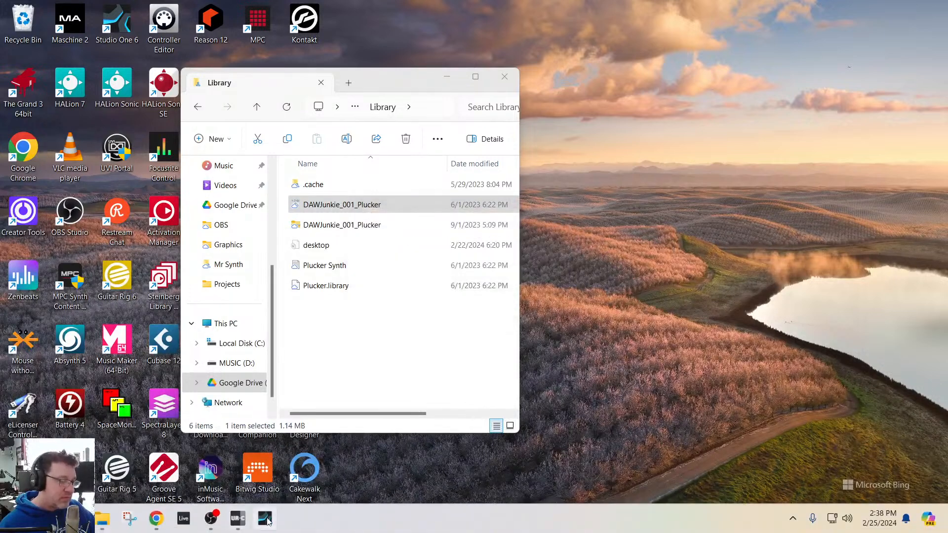
pyautogui.click(548, 271)
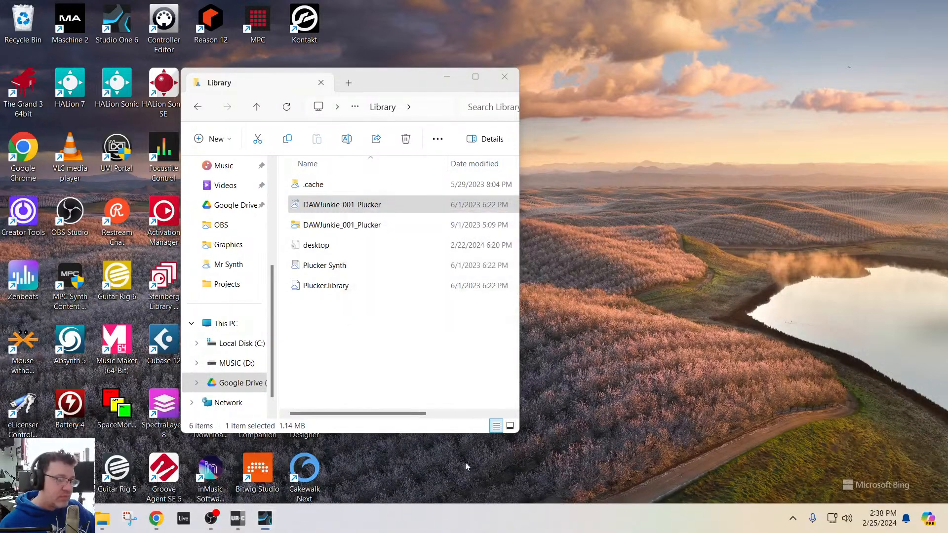
pyautogui.click(504, 76)
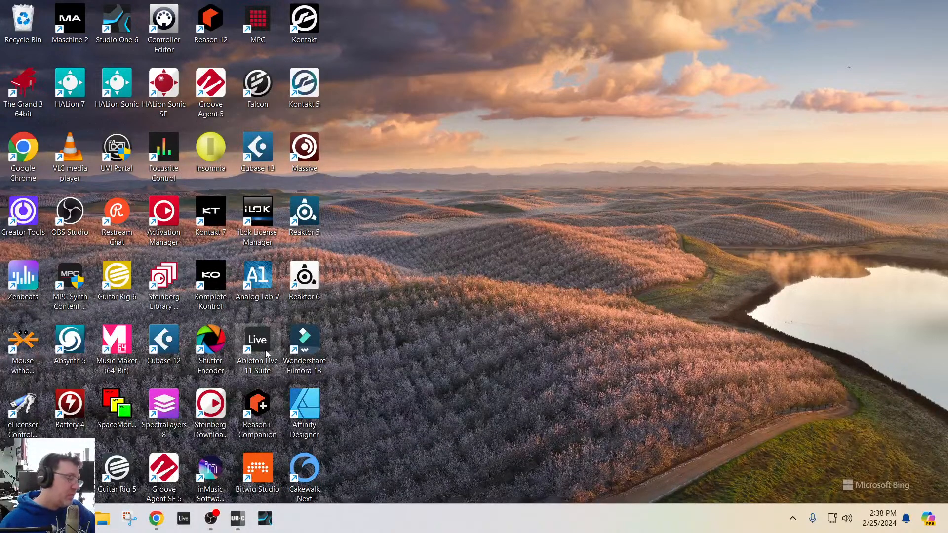
# - Switch to Chrome, open dawjunkie.com and look through its Synths category down to the Plucker Synth and Synth Builder Workshop
pyautogui.click(156, 518)
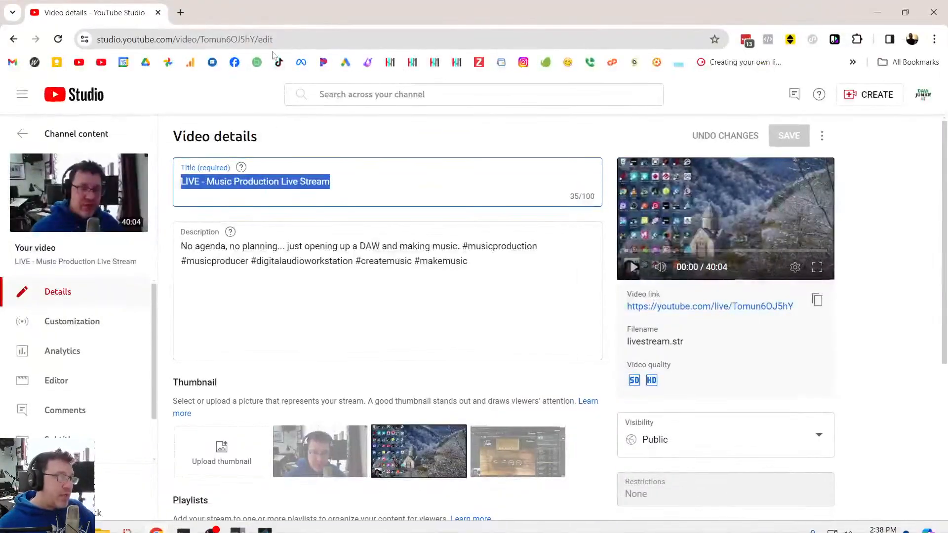
pyautogui.click(175, 39)
pyautogui.write('daw')
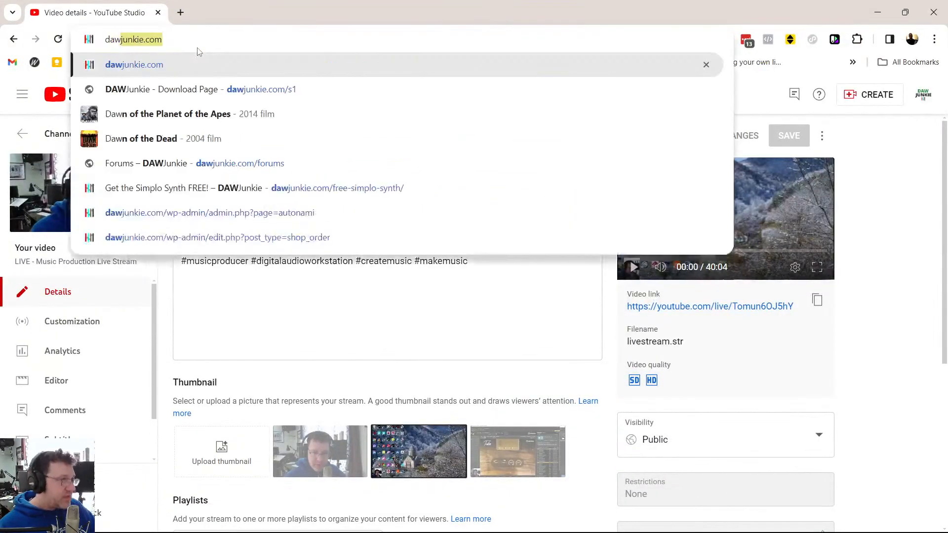
pyautogui.press('Return')
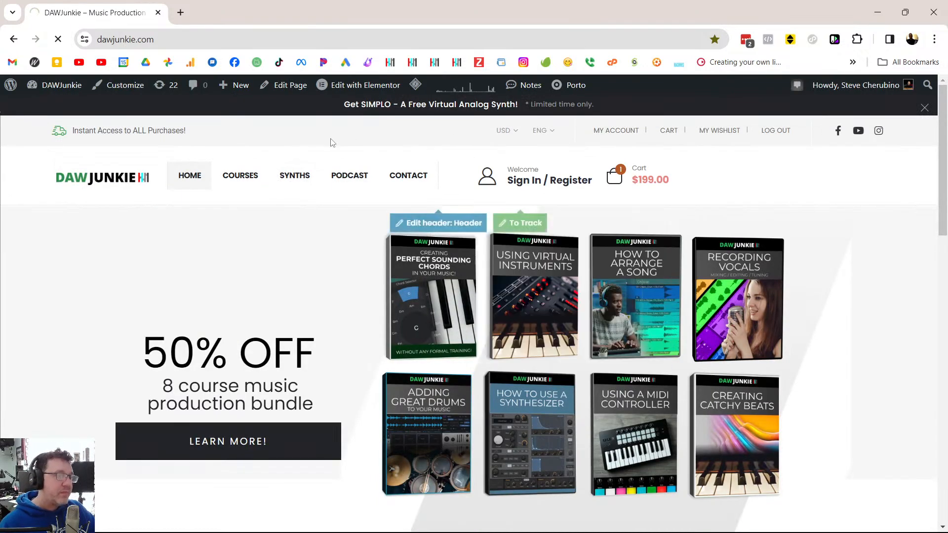
pyautogui.click(295, 175)
pyautogui.scroll(-10, 606, 306)
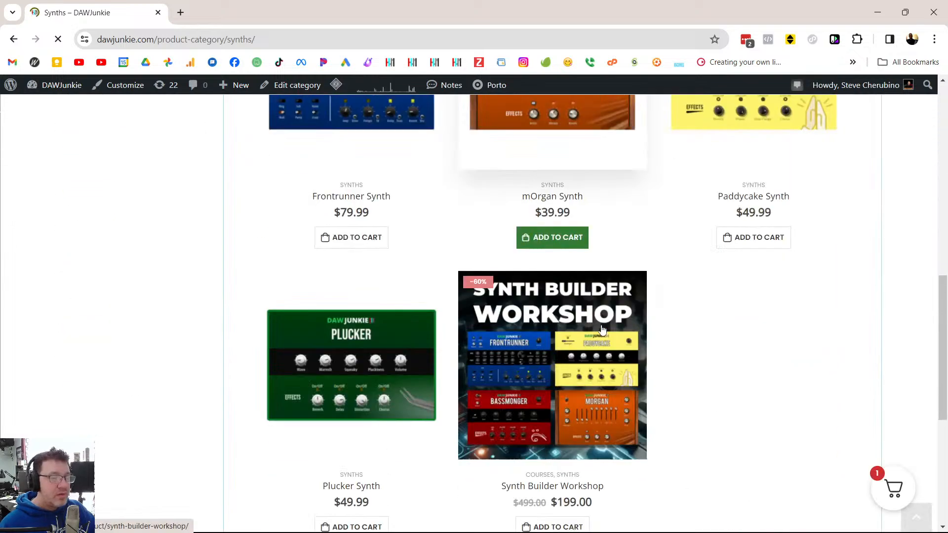
pyautogui.scroll(-3, 375, 349)
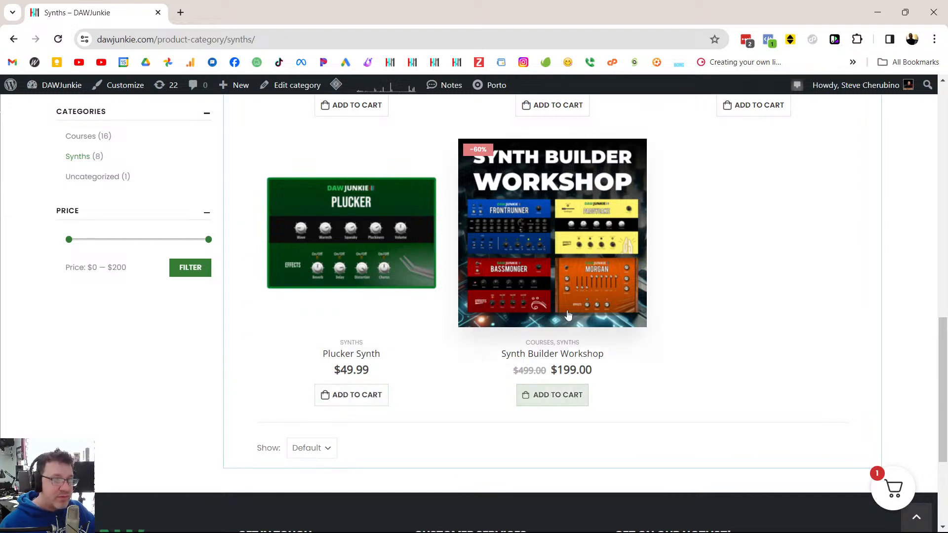
# - Switch to Studio One and reopen the song dated 2024-02-25 from the recent files
pyautogui.moveTo(441, 532)
pyautogui.click(267, 524)
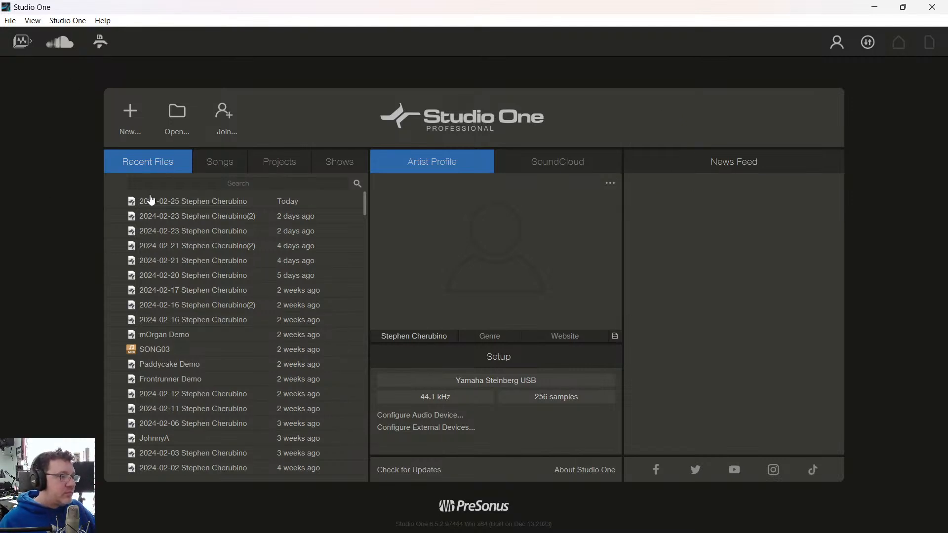
pyautogui.click(151, 200)
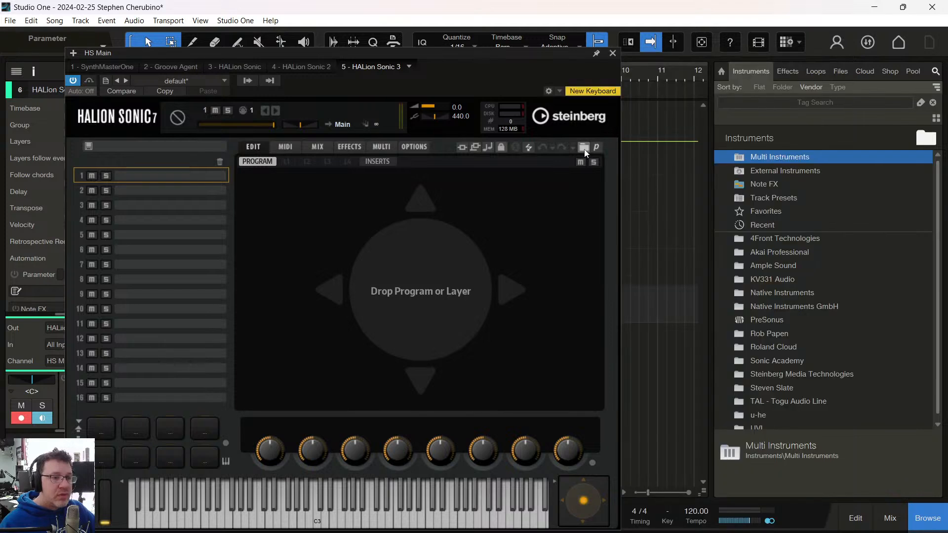
# - Show the MediaBay in the third HALion Sonic instance and list the programs of the Plucker library
pyautogui.click(596, 148)
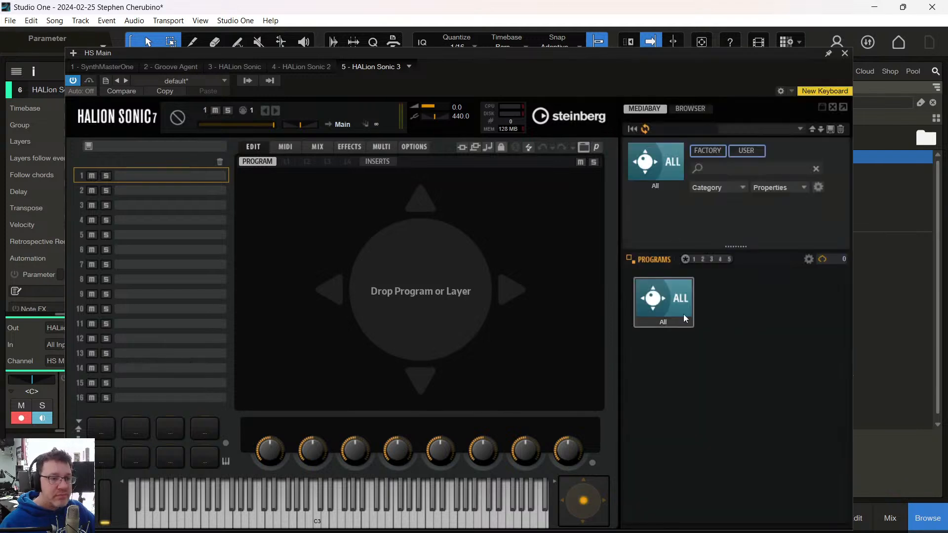
pyautogui.click(668, 300)
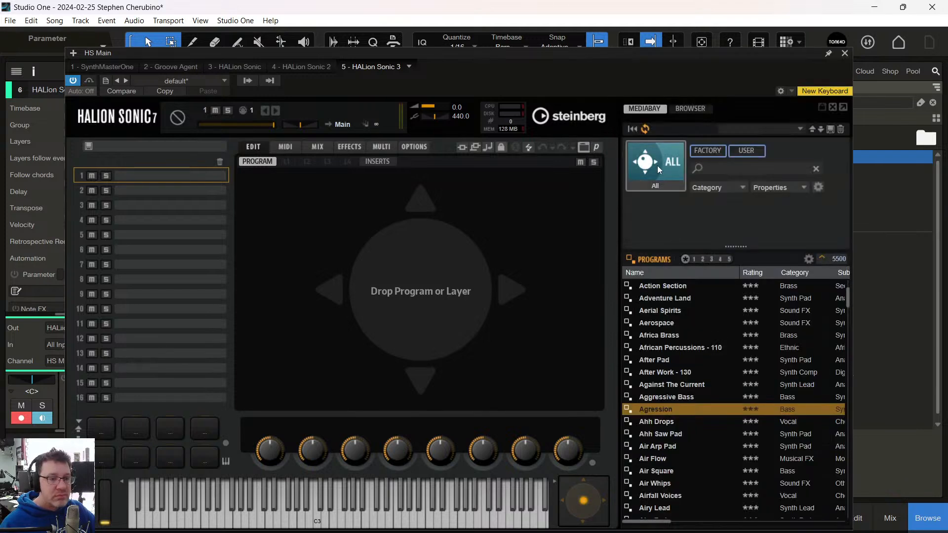
pyautogui.click(656, 165)
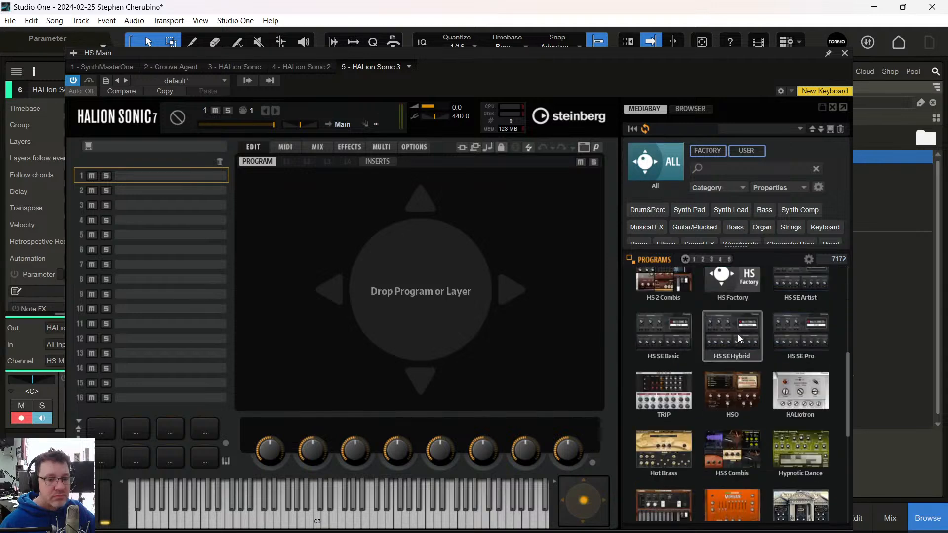
pyautogui.scroll(-1, 738, 333)
pyautogui.click(736, 328)
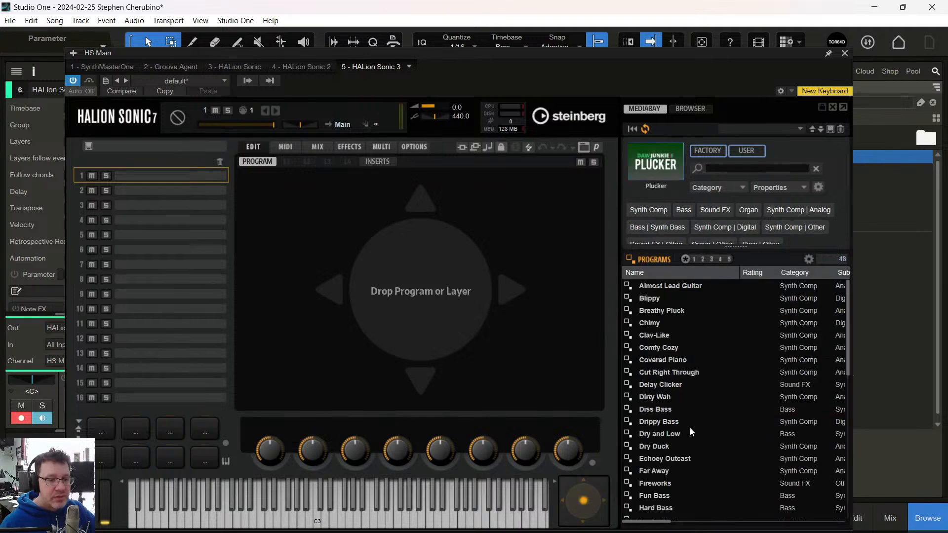
# - Load the Plucker program into slot 1 of the third HALion Sonic and close the instrument window
pyautogui.scroll(-10, 701, 422)
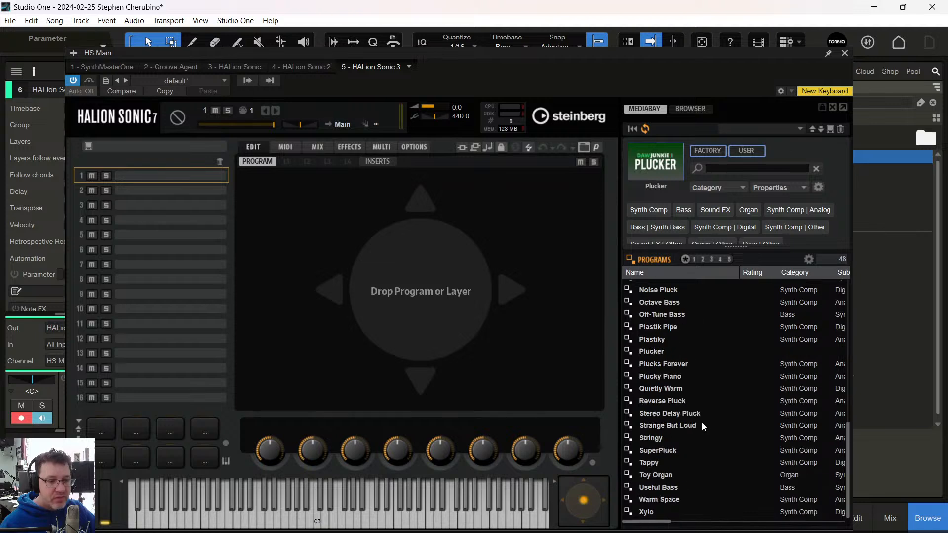
pyautogui.scroll(10, 702, 422)
pyautogui.scroll(-10, 702, 422)
pyautogui.click(655, 352)
pyautogui.doubleClick(655, 352)
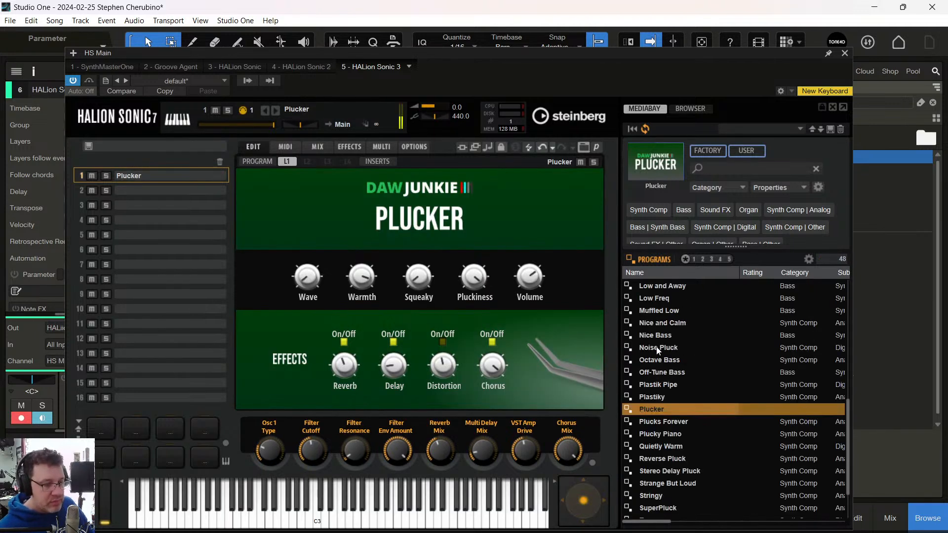
pyautogui.click(844, 53)
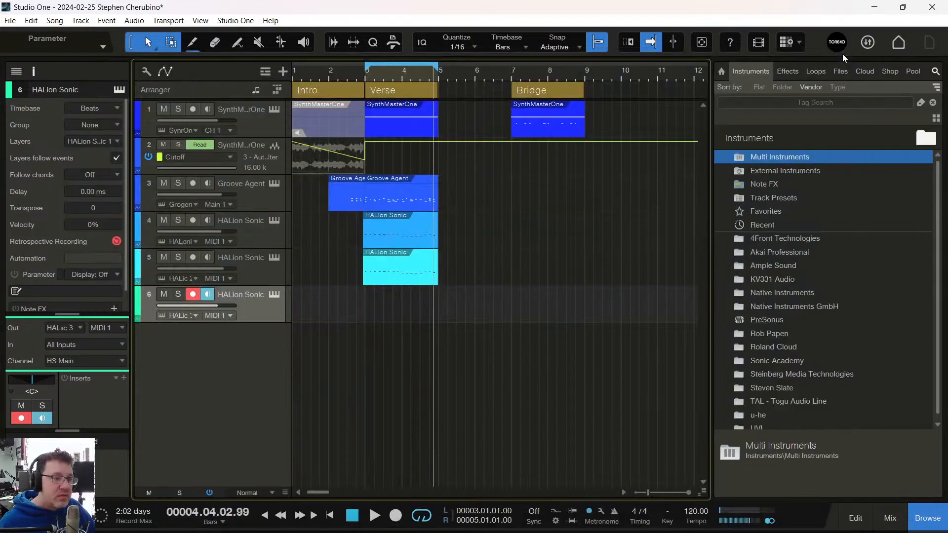
# - Create an empty part on HALion Sonic track 6 across the Verse, bars 3 to 5, and open it in the piano view
pyautogui.doubleClick(386, 310)
pyautogui.click(384, 331)
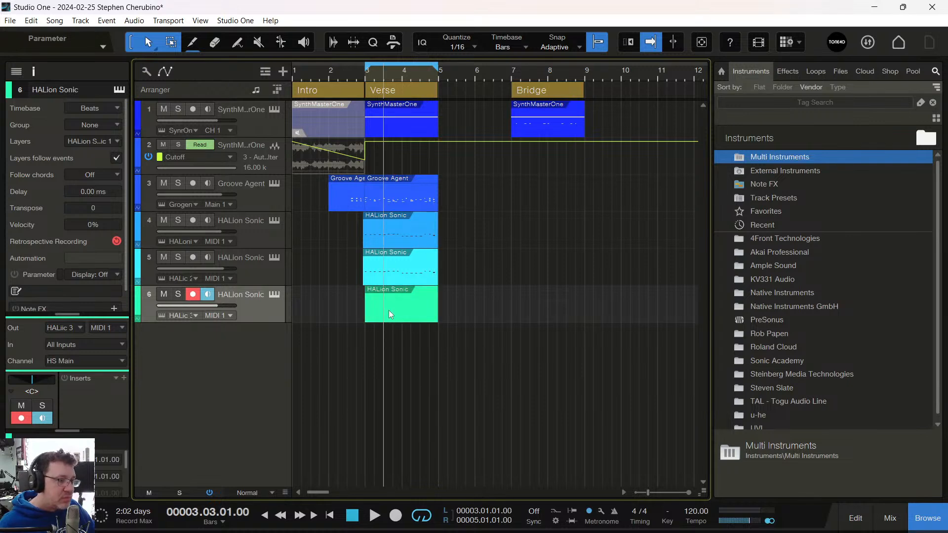
pyautogui.doubleClick(389, 309)
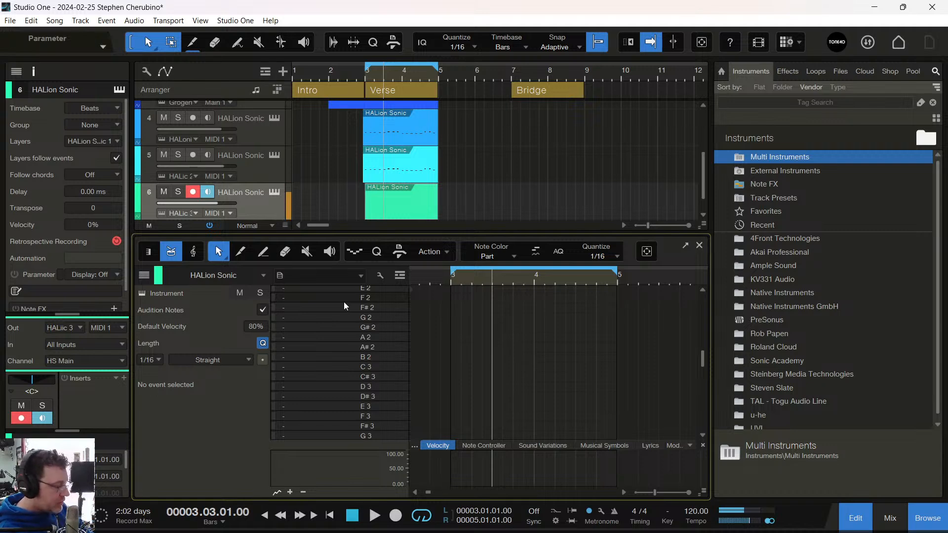
pyautogui.press('space')
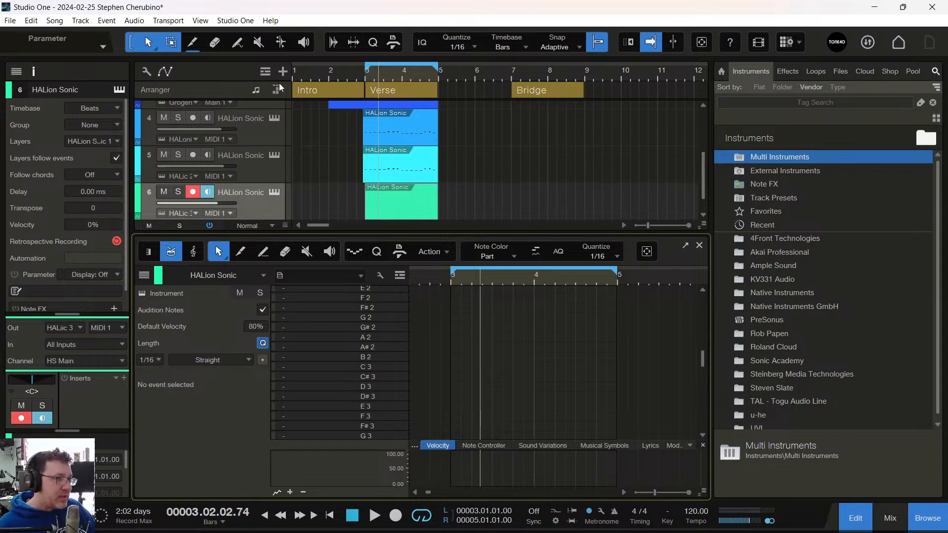
pyautogui.click(148, 251)
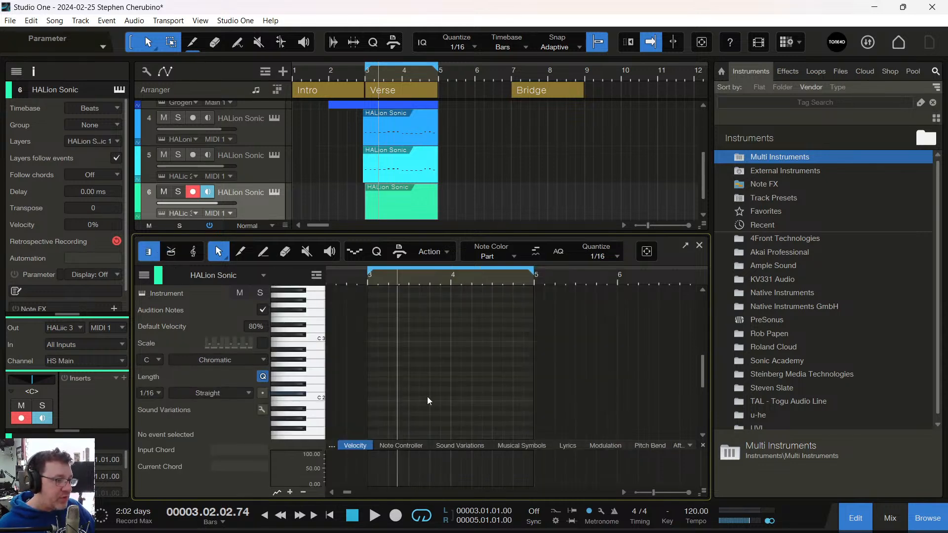
pyautogui.scroll(4, 321, 339)
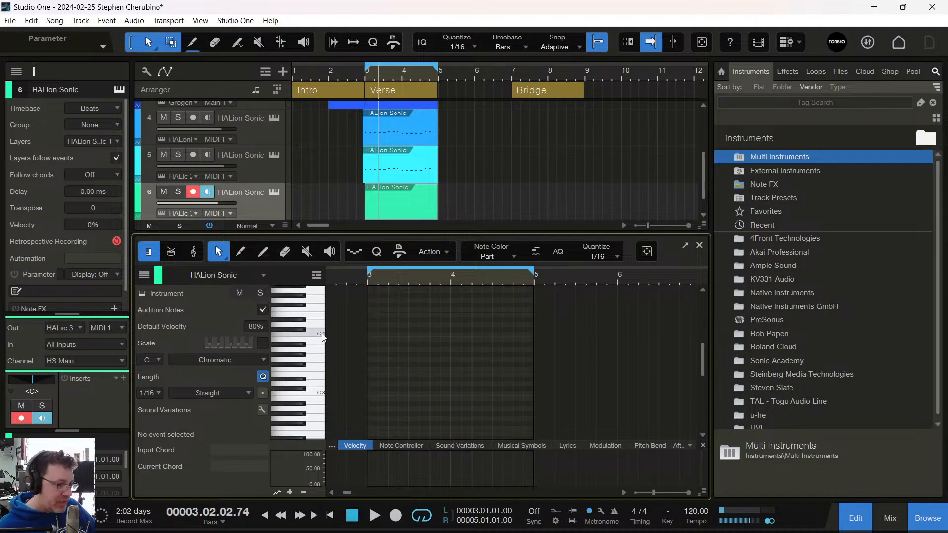
# - Draw a C4, D#4 and G4 chord at the start of bar 3, lengthen it to 0.03.03.00 and audition it
pyautogui.click(374, 334)
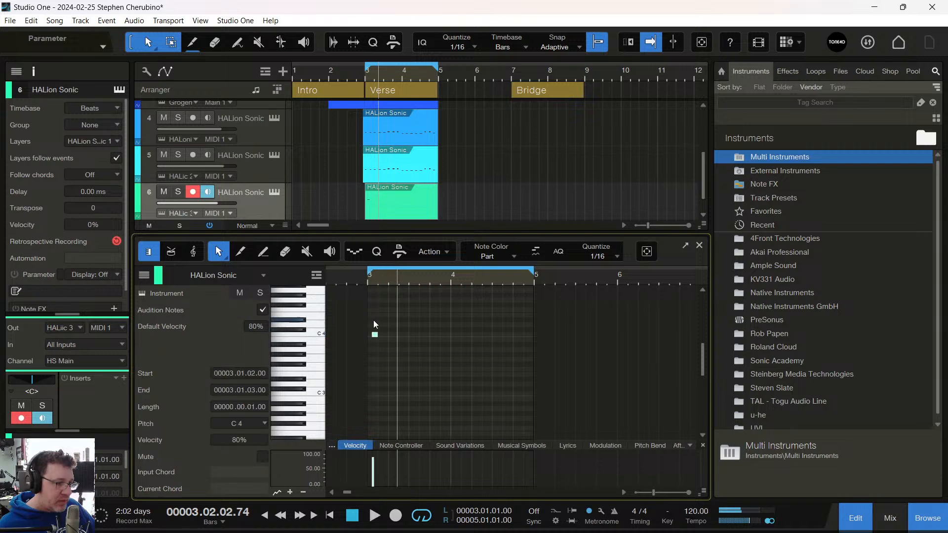
pyautogui.click(371, 320)
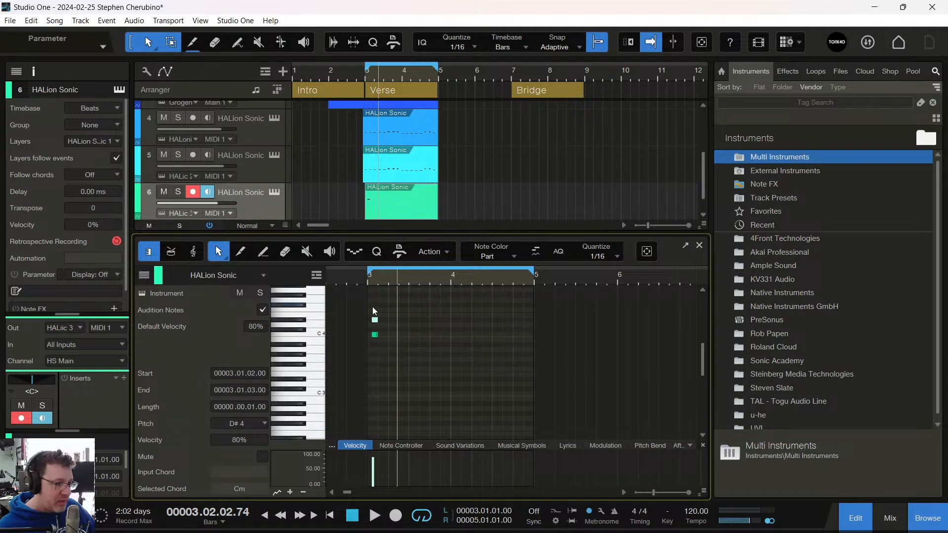
pyautogui.click(372, 300)
pyautogui.moveTo(382, 342); pyautogui.dragTo(445, 302)
pyautogui.doubleClick(369, 77)
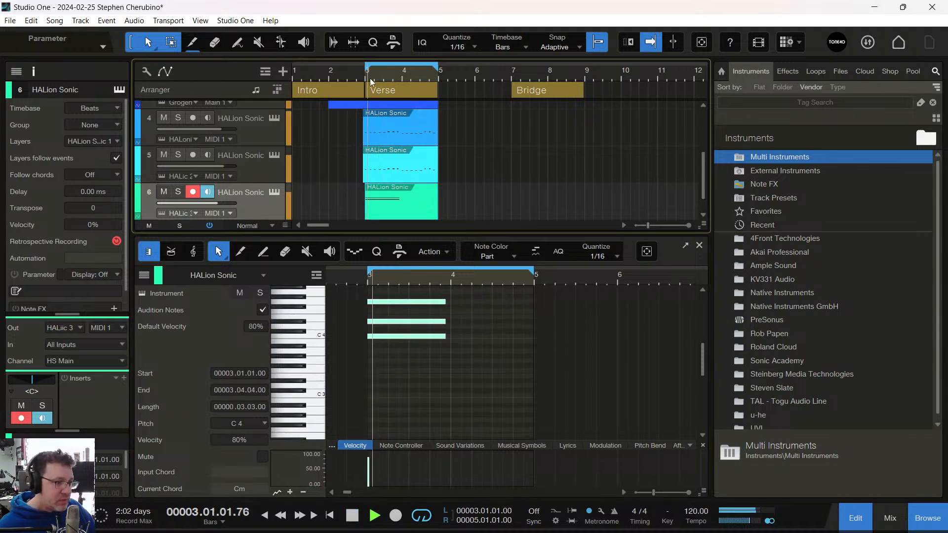
pyautogui.press('space')
# - Shorten the C minor chord to 0.02.02.00 and duplicate it until the chords fill bars 3 and 4
pyautogui.click(442, 325)
pyautogui.click(438, 301)
pyautogui.moveTo(439, 302); pyautogui.dragTo(420, 306)
pyautogui.press('d')
pyautogui.moveTo(487, 354); pyautogui.dragTo(452, 303)
pyautogui.moveTo(436, 370); pyautogui.dragTo(380, 280)
pyautogui.press('d')
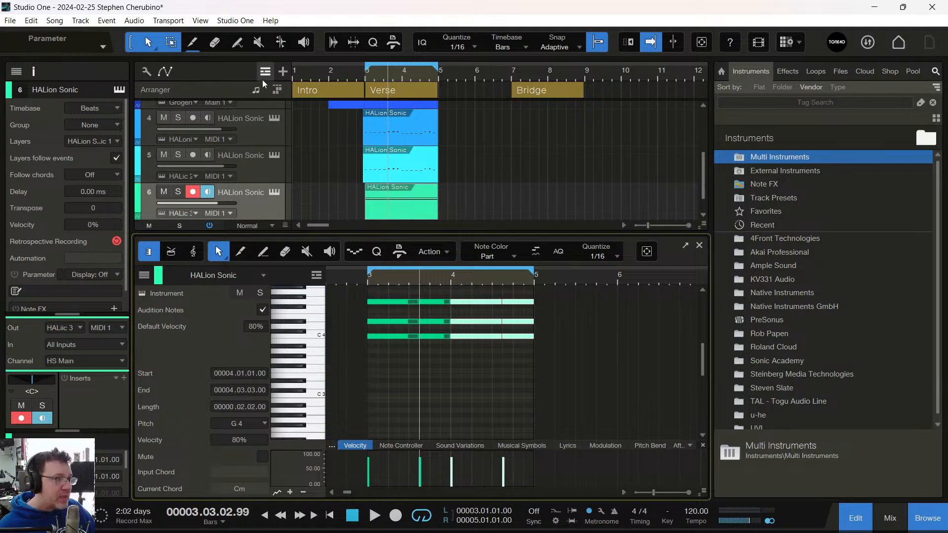
# - Show the Chords track and trim the two HALion Sonic bass parts to start exactly at bar 3
pyautogui.click(283, 72)
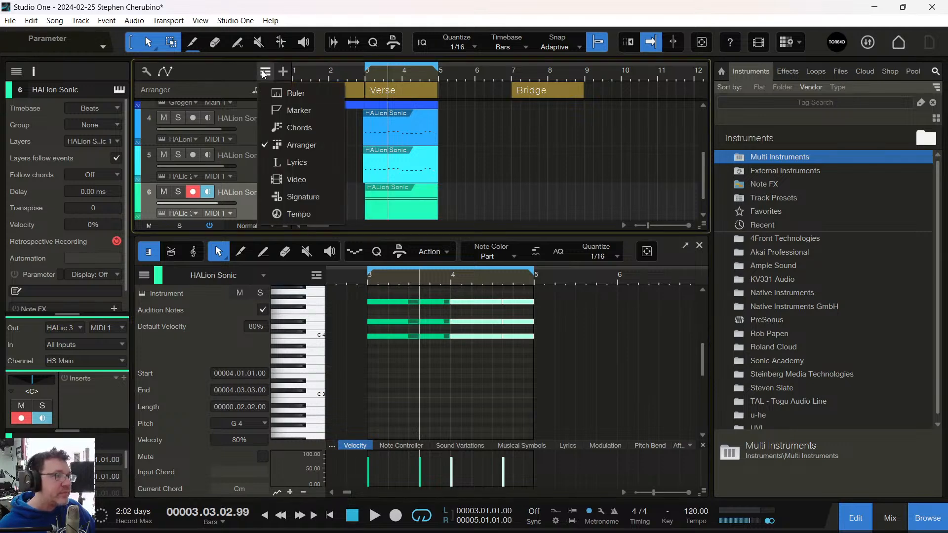
pyautogui.click(284, 124)
pyautogui.moveTo(380, 80); pyautogui.dragTo(392, 104)
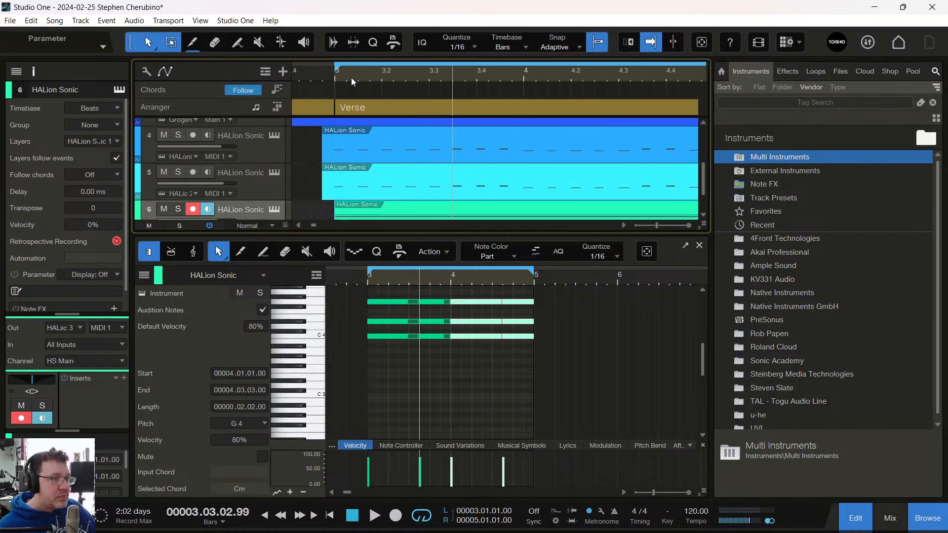
pyautogui.click(323, 158)
pyautogui.moveTo(323, 158); pyautogui.dragTo(331, 124)
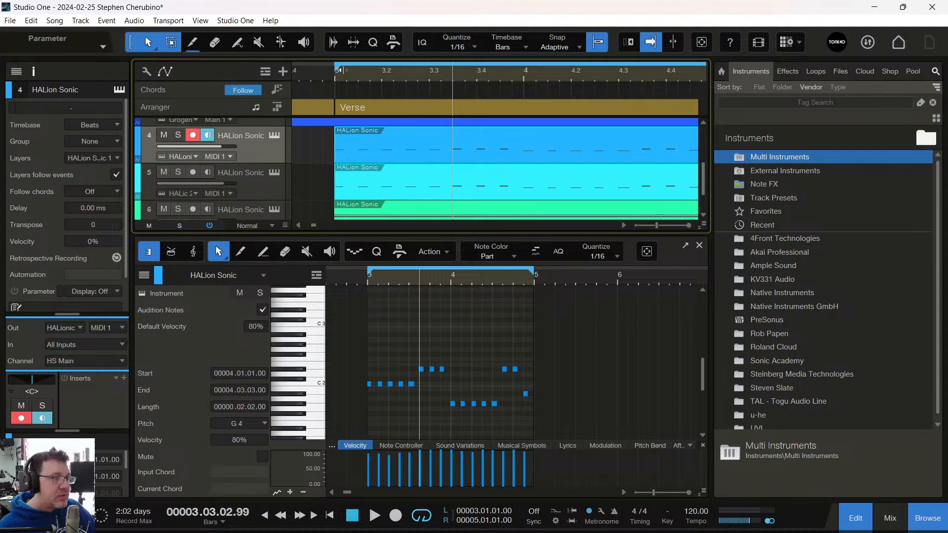
# - Add a C chord to the Chords track at the Verse start and shorten it to end around the middle of bar 3
pyautogui.doubleClick(339, 91)
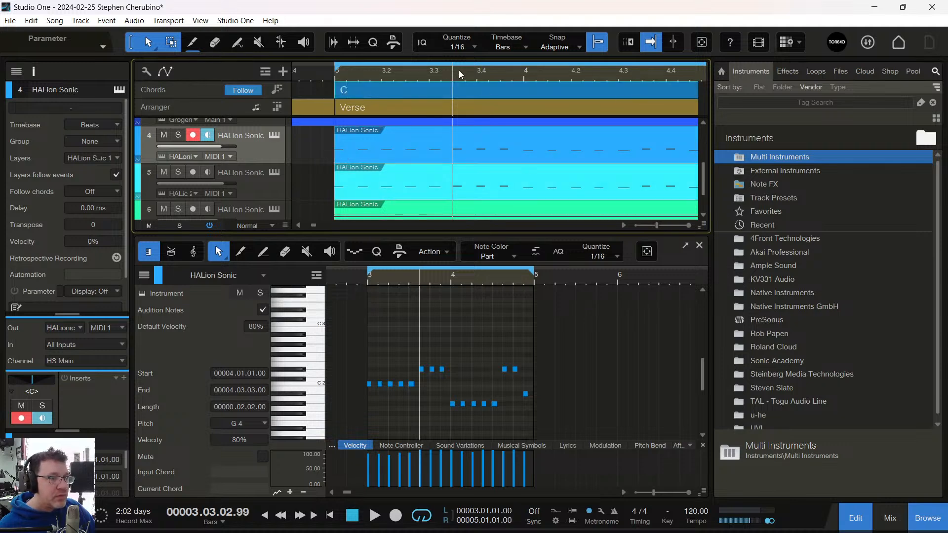
pyautogui.moveTo(458, 68); pyautogui.dragTo(451, 59)
pyautogui.moveTo(565, 96); pyautogui.dragTo(439, 89)
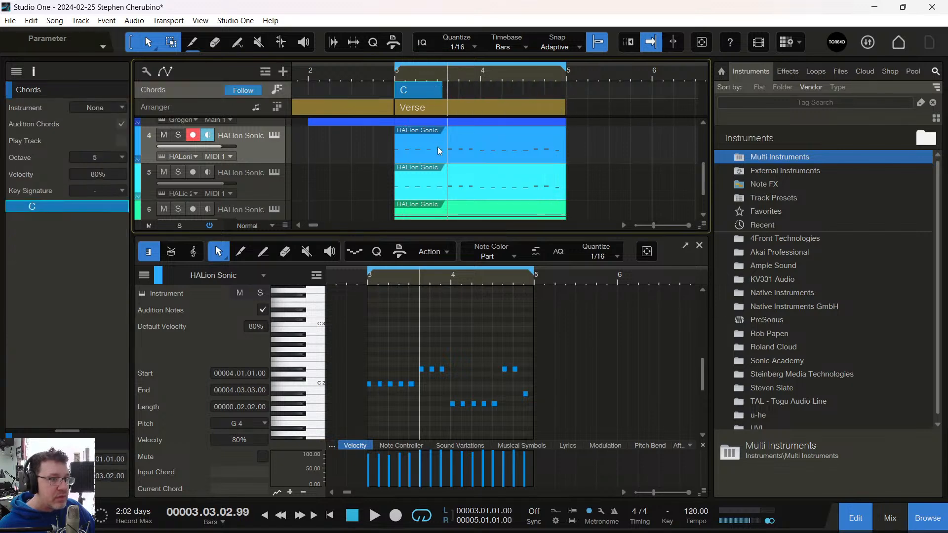
# - Move the Plucker HALion Sonic track to the top of the track list and increase its height
pyautogui.click(228, 204)
pyautogui.scroll(3, 242, 130)
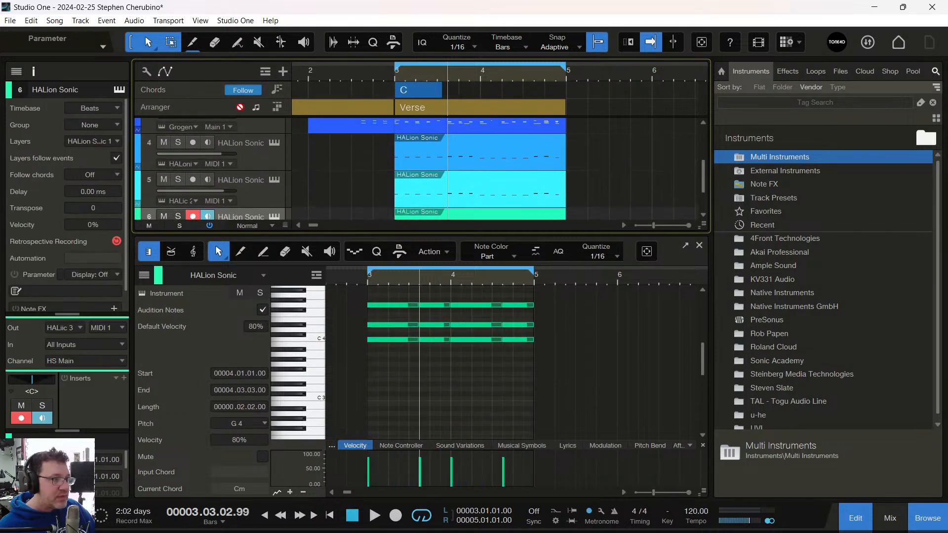
pyautogui.moveTo(241, 126); pyautogui.dragTo(241, 124)
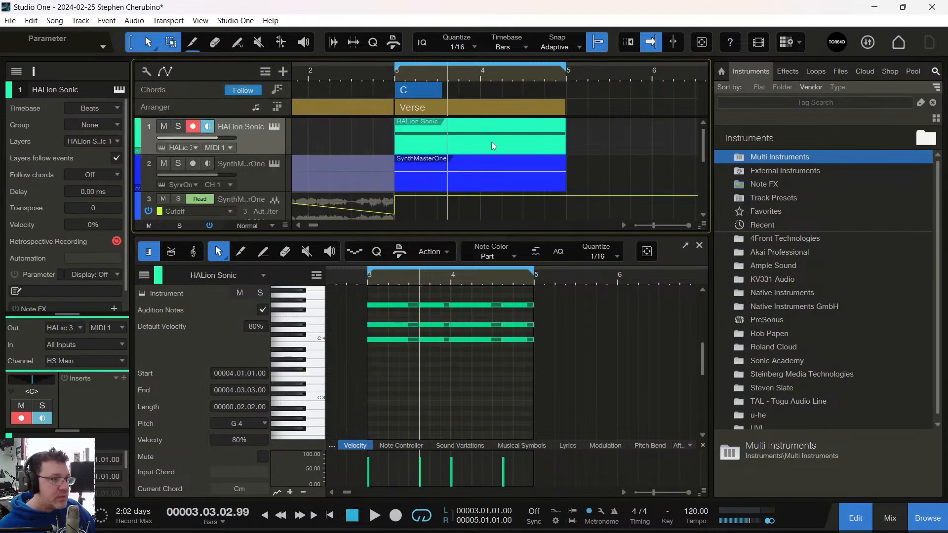
pyautogui.moveTo(265, 153); pyautogui.dragTo(252, 189)
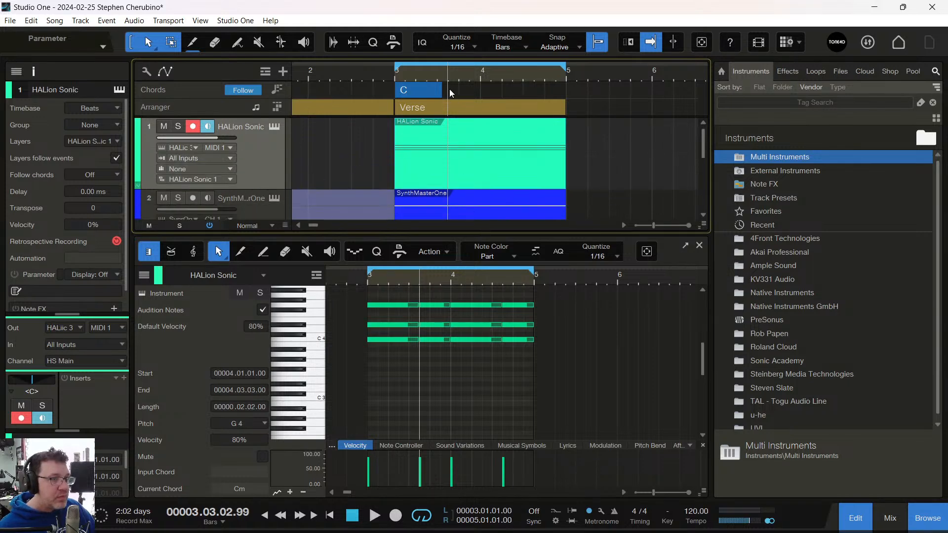
# - Split the Plucker part near 3.3.2, at bar 4 and at 4.3.3, extending the first segment to 3.3.3
pyautogui.click(442, 126)
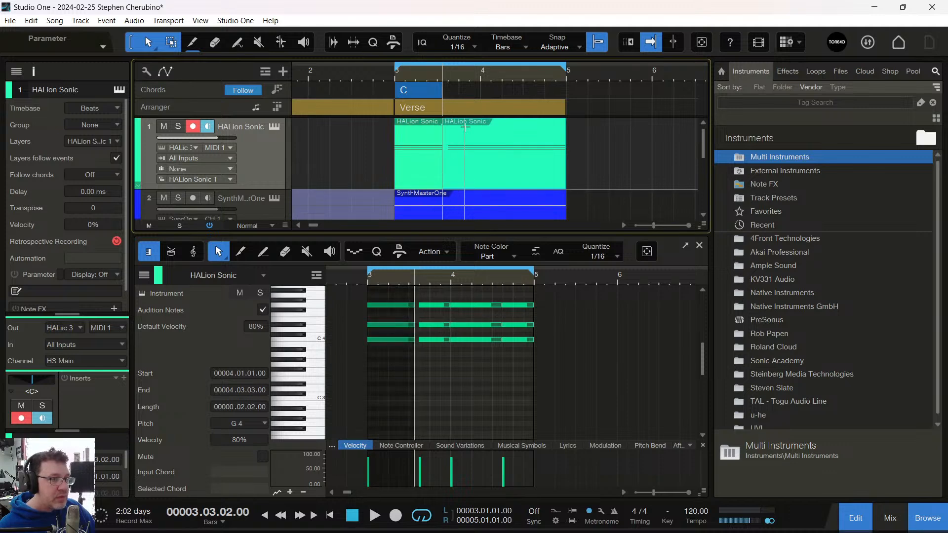
pyautogui.click(480, 131)
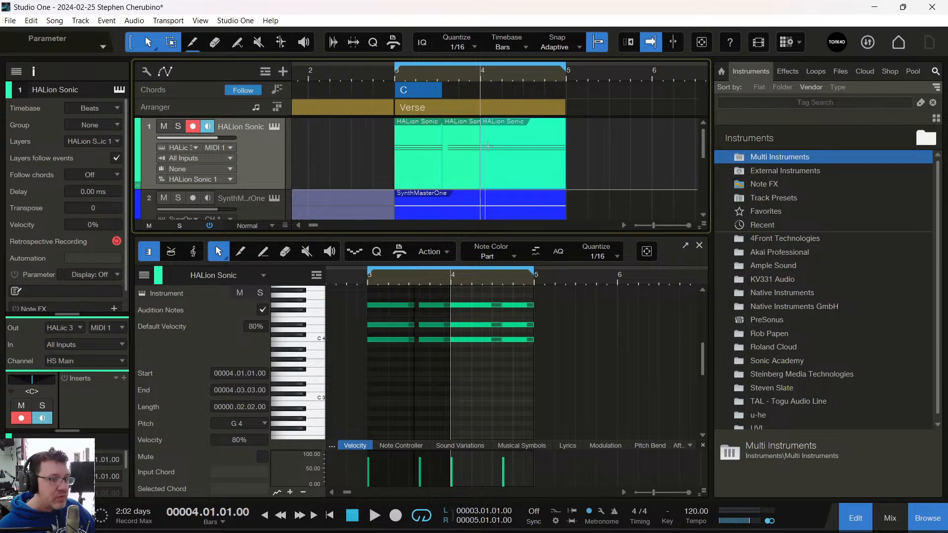
pyautogui.click(533, 132)
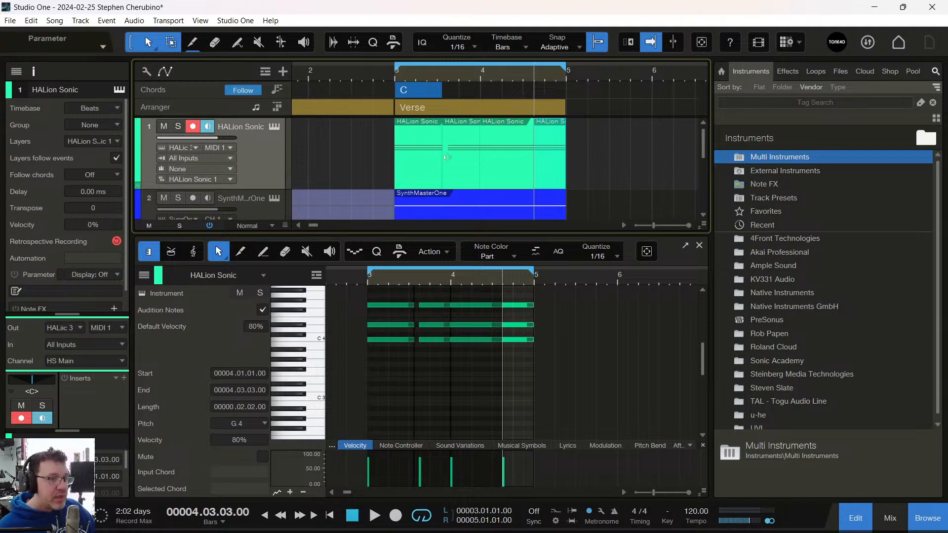
pyautogui.moveTo(444, 170); pyautogui.dragTo(449, 168)
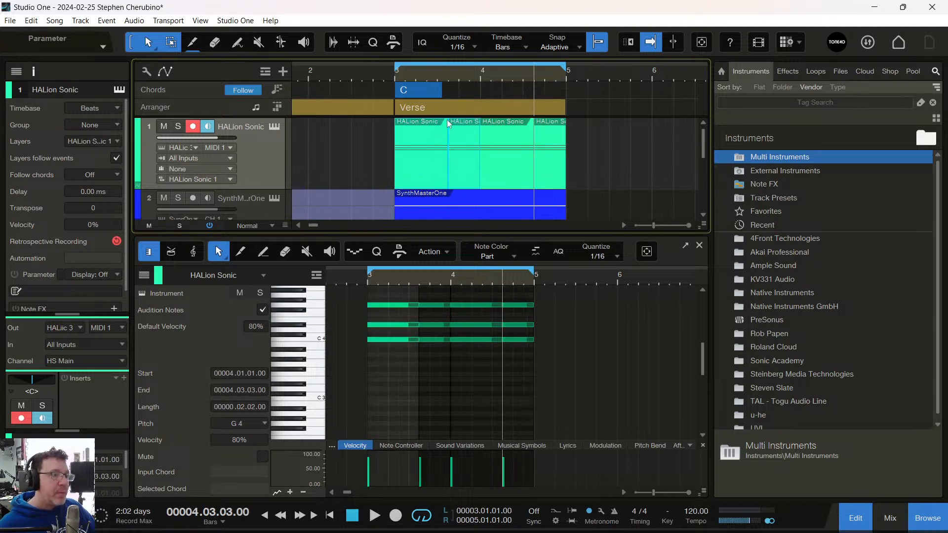
# - Extend the first chord to the first split of the Plucker part and change it to Cm
pyautogui.moveTo(442, 91); pyautogui.dragTo(447, 91)
pyautogui.doubleClick(424, 90)
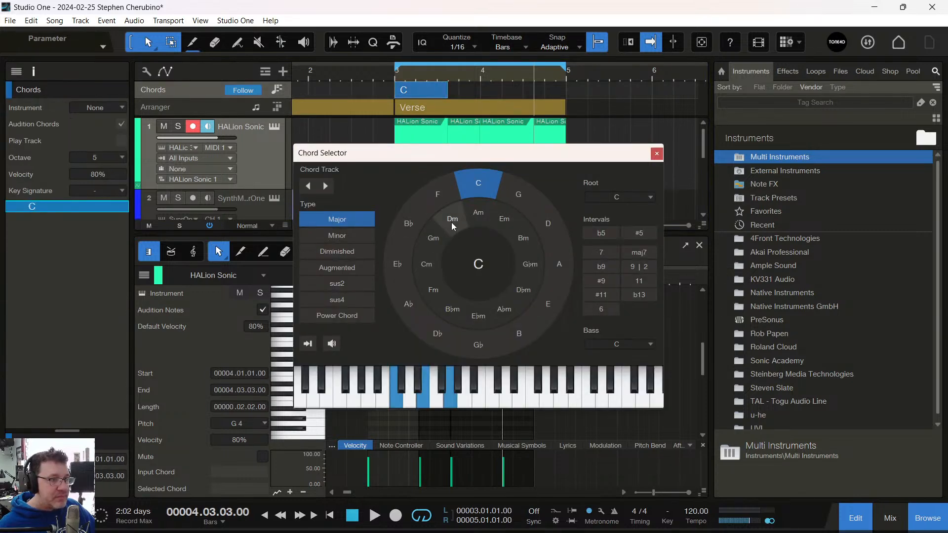
pyautogui.click(428, 267)
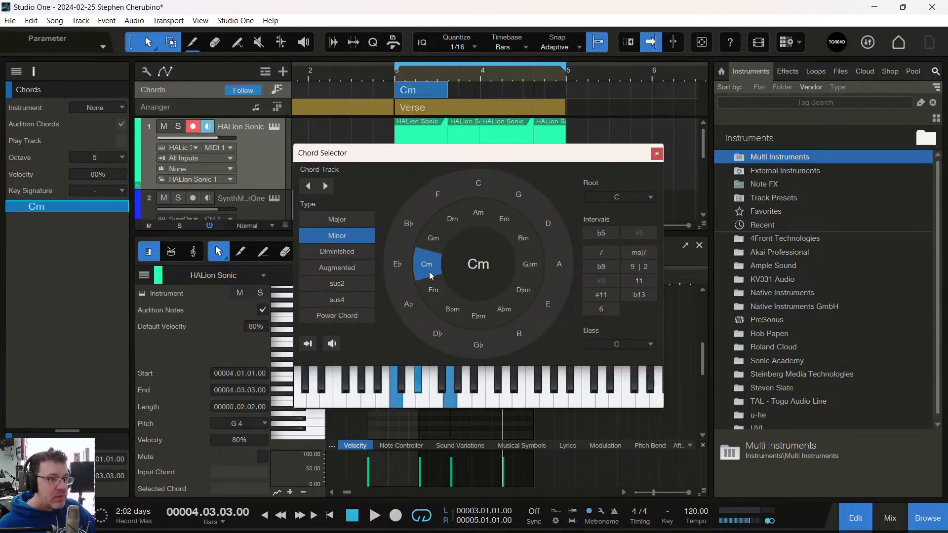
# - Add an E♭ major chord after Cm, ending at the start of bar 4
pyautogui.doubleClick(460, 92)
pyautogui.moveTo(567, 93); pyautogui.dragTo(480, 92)
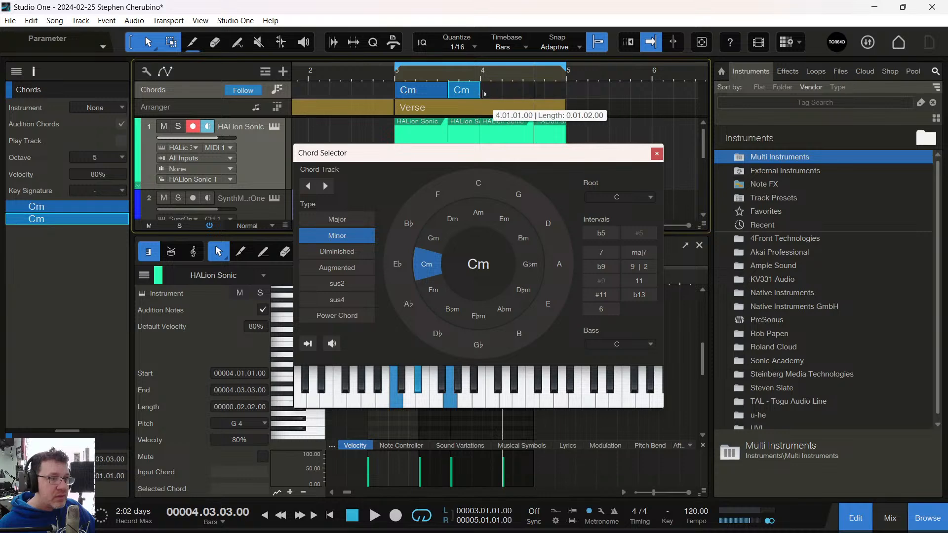
pyautogui.click(403, 265)
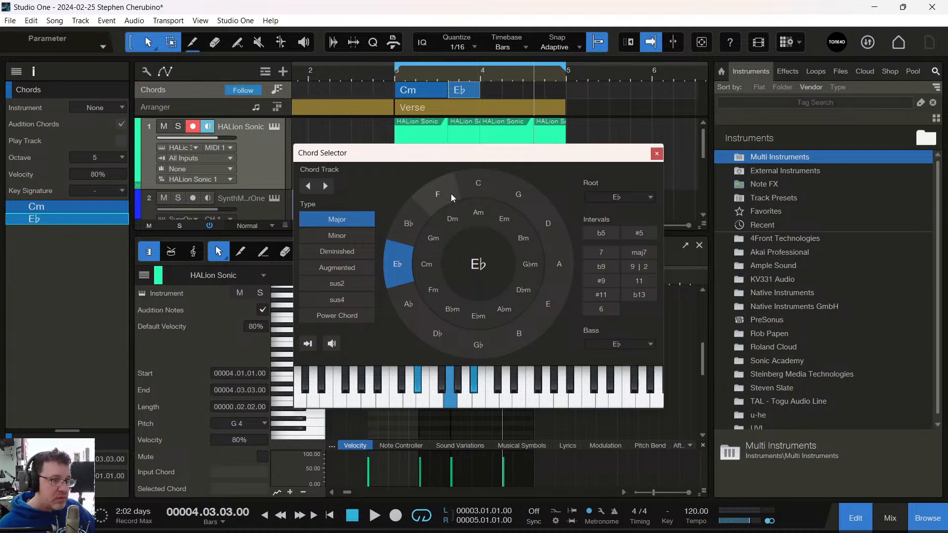
# - Add an A♭ major chord from bar 4 to the last split of the Plucker part at 4.3.3
pyautogui.doubleClick(499, 90)
pyautogui.moveTo(567, 92); pyautogui.dragTo(534, 89)
pyautogui.click(418, 301)
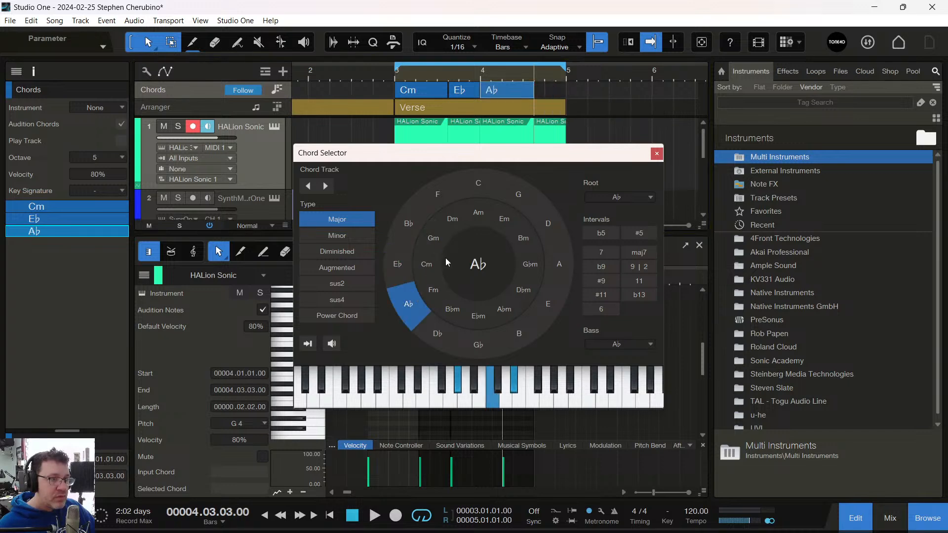
# - Add a closing E♭ major chord from 4.3.3 to bar 5 and close the Chord Selector
pyautogui.doubleClick(550, 94)
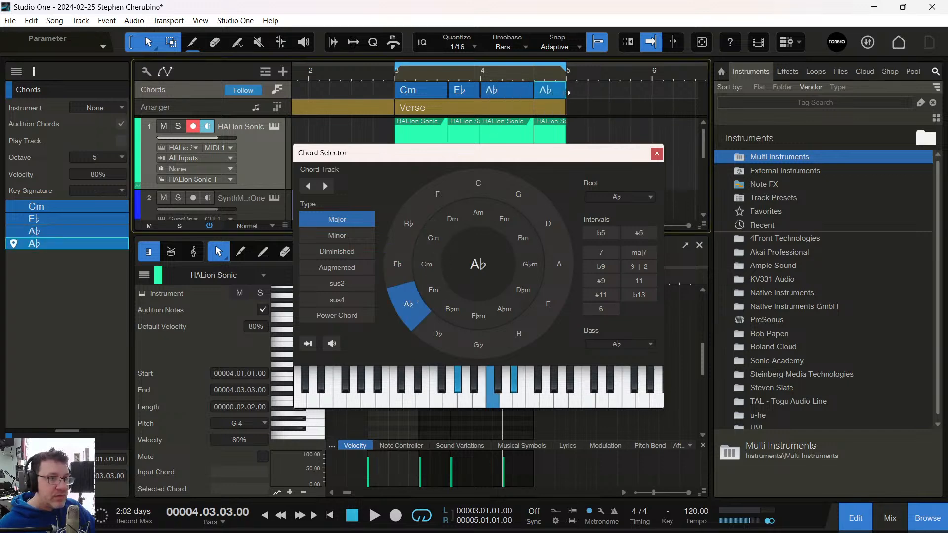
pyautogui.moveTo(568, 92); pyautogui.dragTo(556, 91)
pyautogui.click(398, 263)
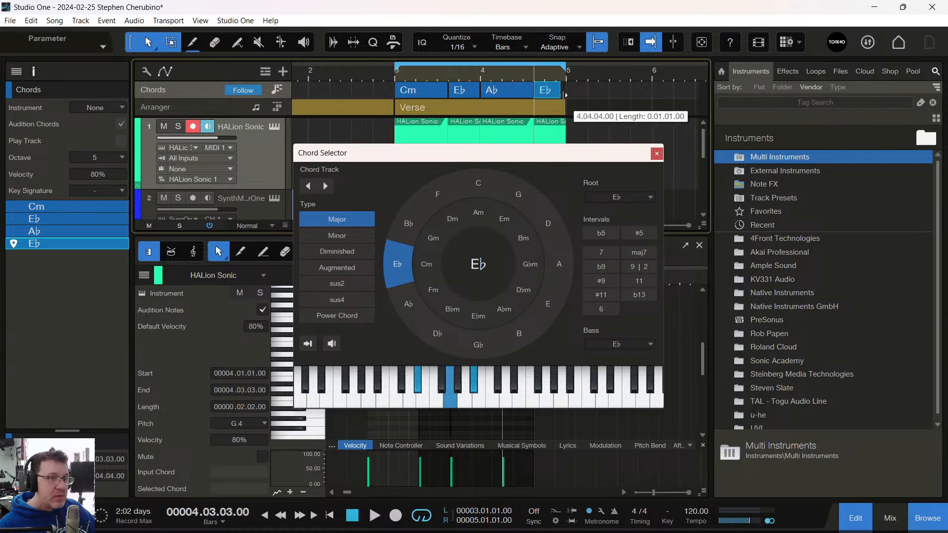
pyautogui.click(656, 154)
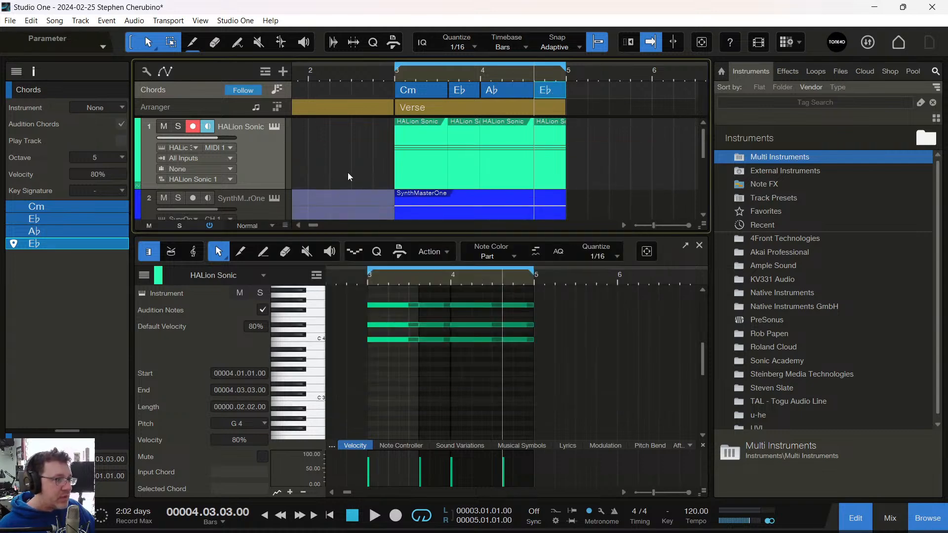
# - Set the Plucker track's Follow chords mode to Narrow and play the Verse with the track soloed
pyautogui.click(264, 150)
pyautogui.click(104, 174)
pyautogui.click(93, 218)
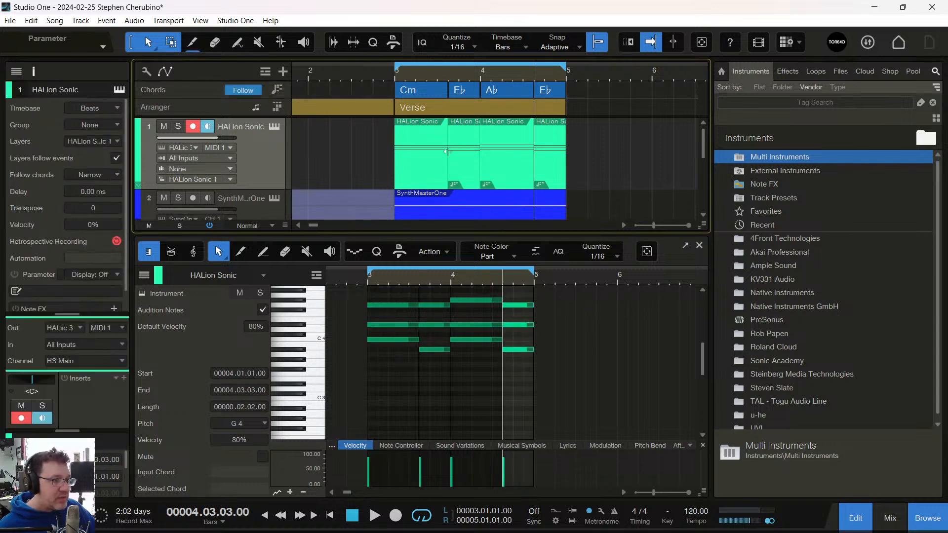
pyautogui.click(178, 127)
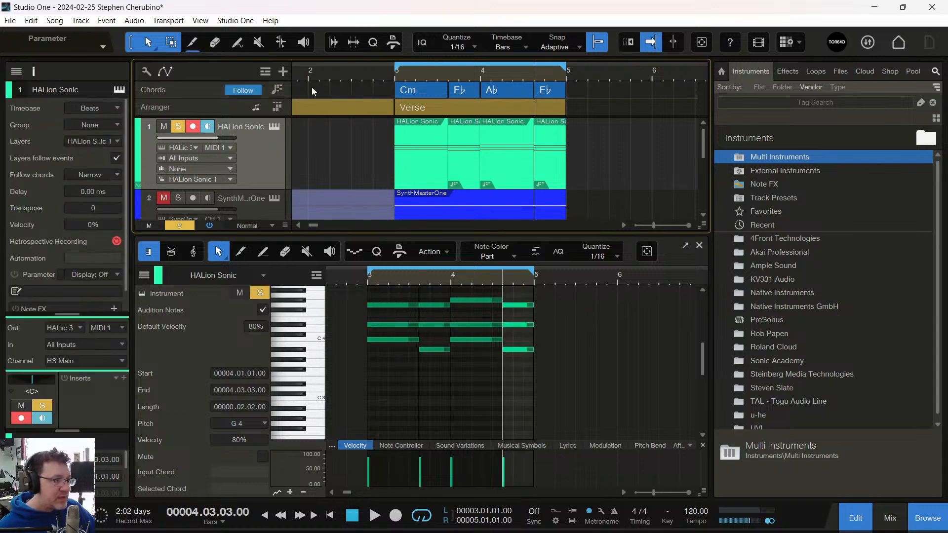
pyautogui.click(392, 75)
pyautogui.press('space')
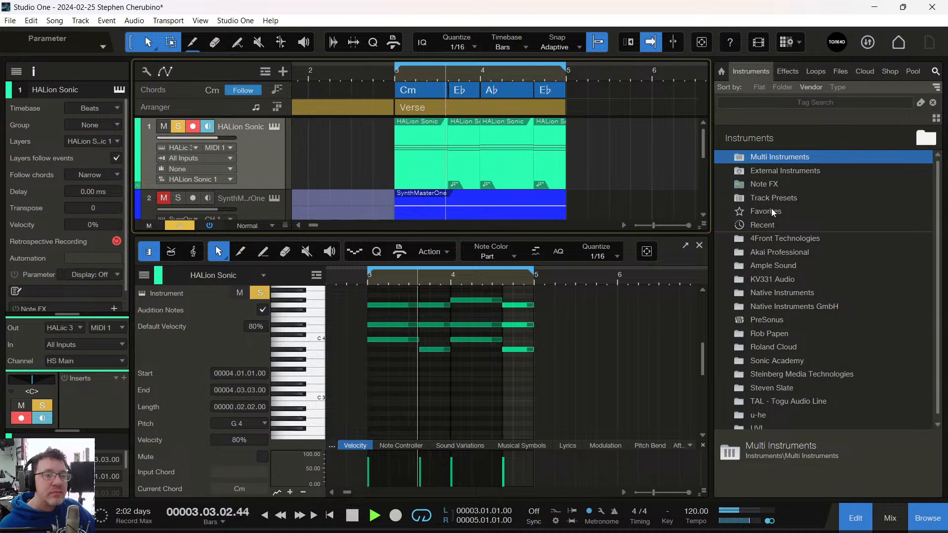
# - Add the Arpeggiator note effect to the Plucker track and set its play mode to Down
pyautogui.doubleClick(759, 186)
pyautogui.moveTo(775, 159); pyautogui.dragTo(424, 131)
pyautogui.click(428, 224)
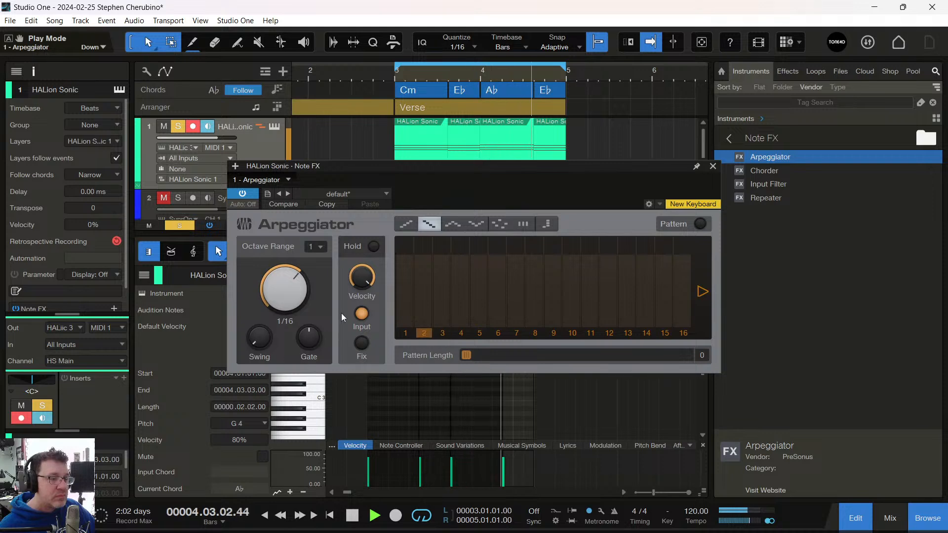
pyautogui.click(712, 166)
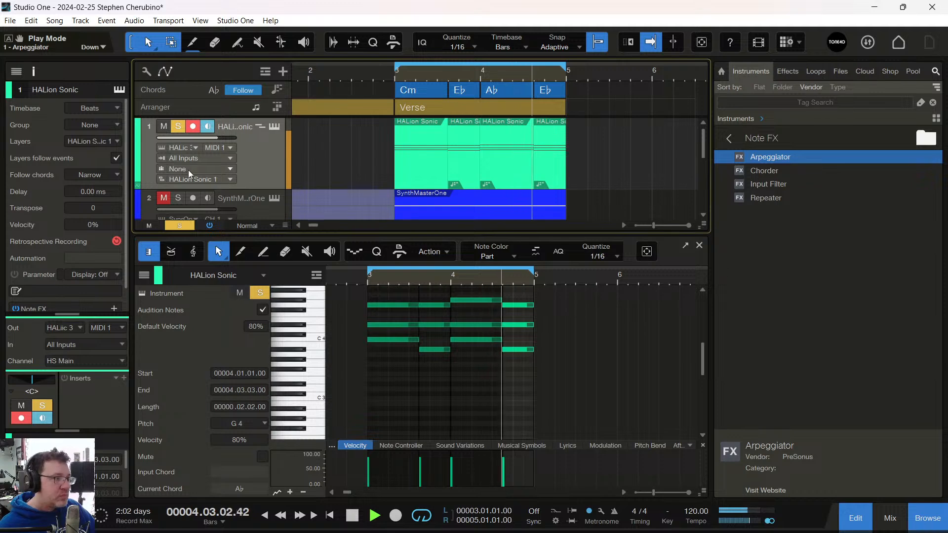
# - Turn off the solo, play the Verse loop with all tracks and set the Plucker track's volume to +2.0
pyautogui.press('space')
pyautogui.click(180, 227)
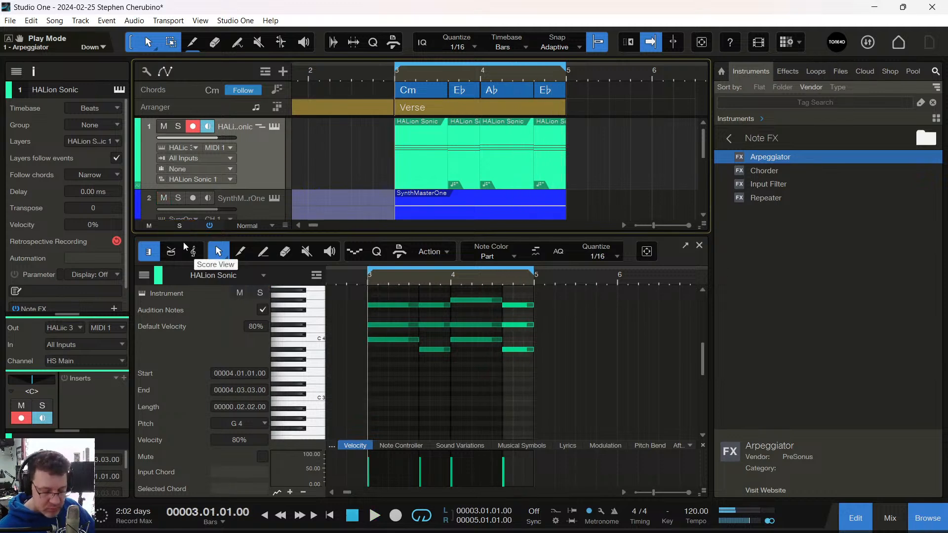
pyautogui.press('space')
pyautogui.moveTo(217, 139); pyautogui.dragTo(221, 138)
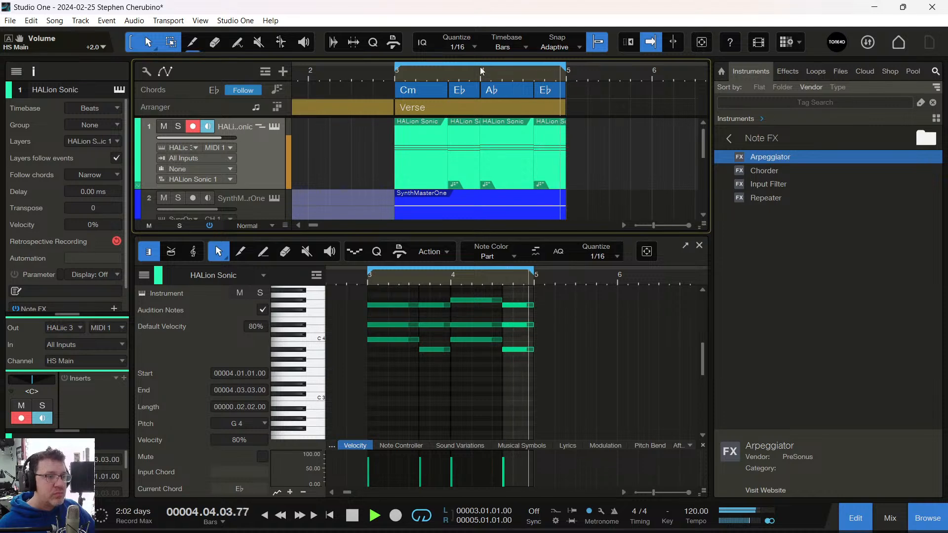
pyautogui.moveTo(478, 72); pyautogui.dragTo(541, 57)
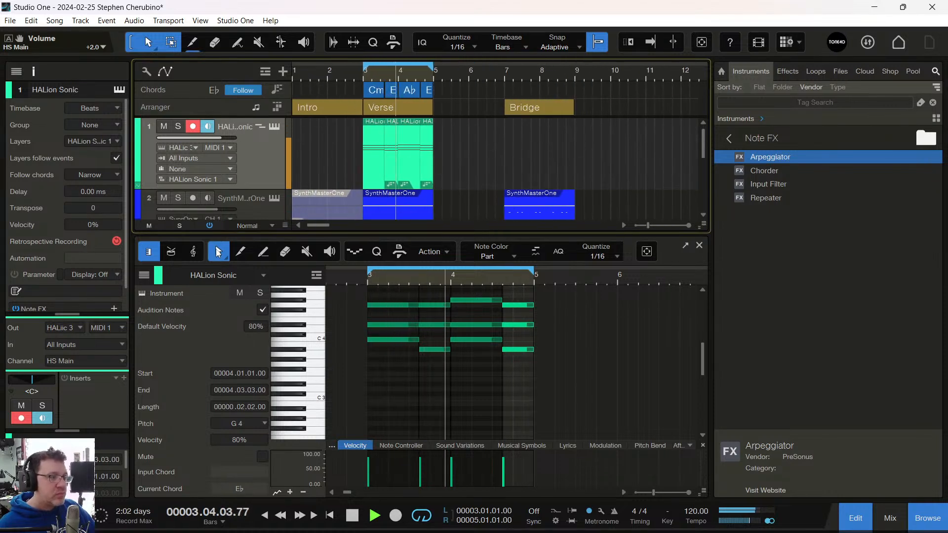
# - Play the arrangement from the beginning with the Plucker track muted on the way to the Verse, and unmute it
pyautogui.click(164, 126)
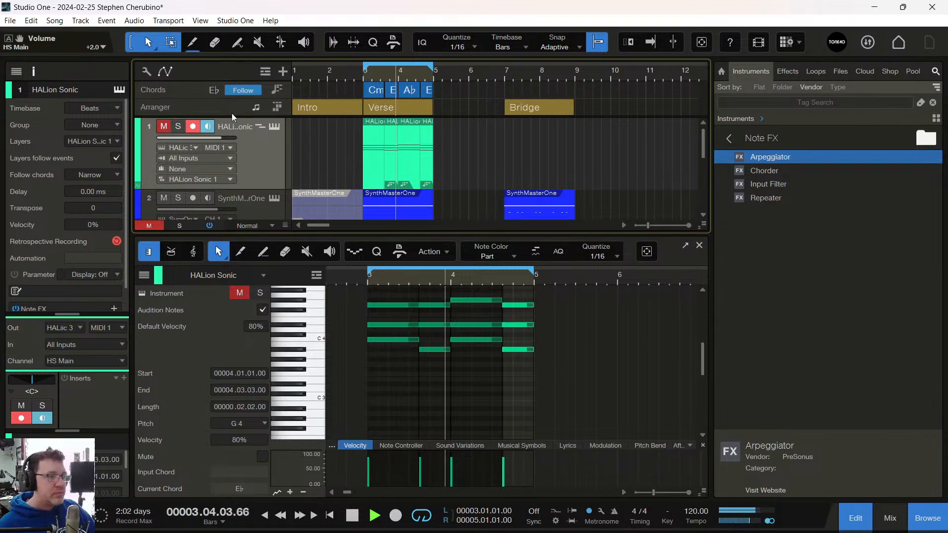
pyautogui.press('f')
pyautogui.press('space')
pyautogui.press('Home')
pyautogui.press('space')
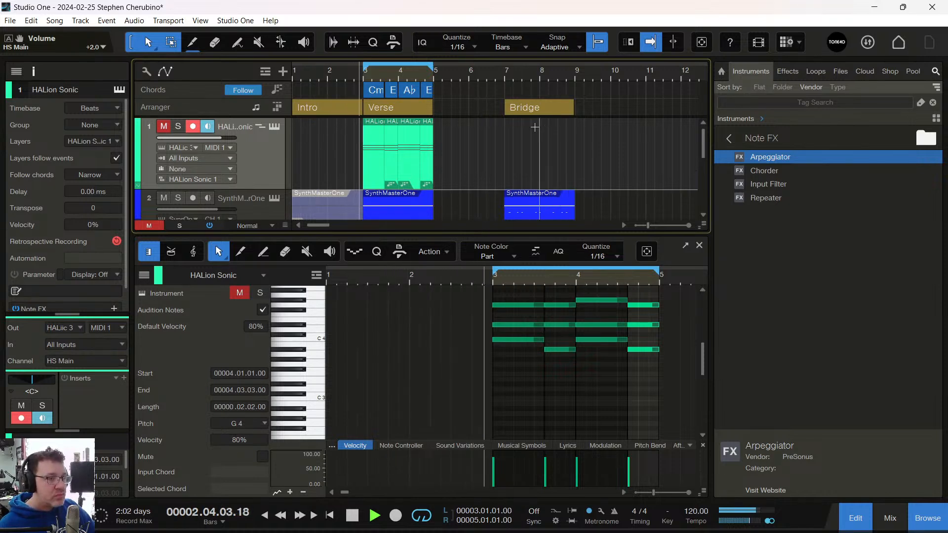
pyautogui.press('space')
pyautogui.click(164, 126)
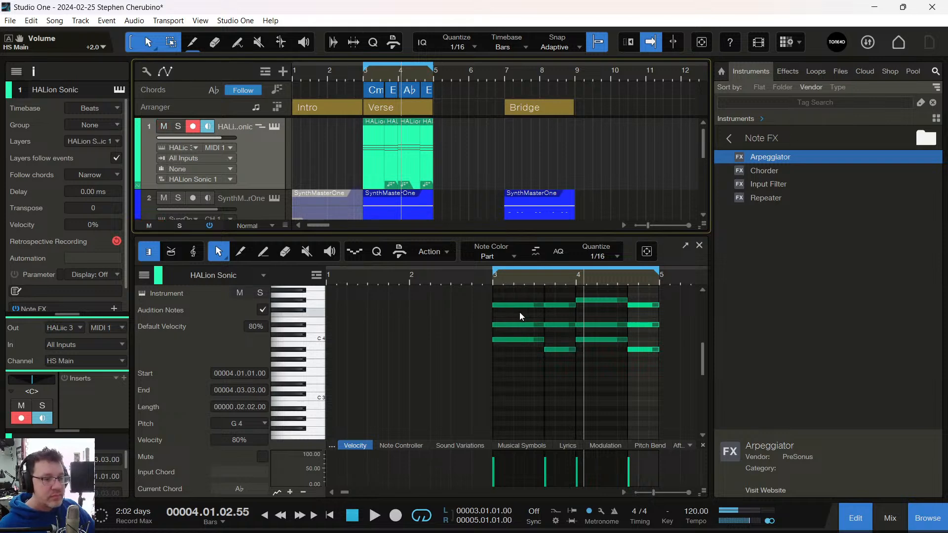
# - Close the note editor, set the track height to Tiny and listen to the looped Verse
pyautogui.click(699, 245)
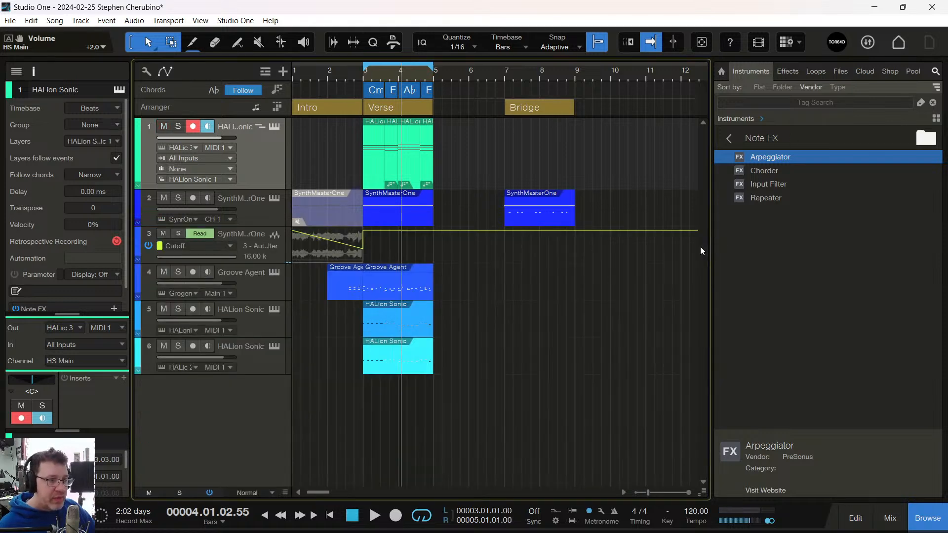
pyautogui.click(286, 493)
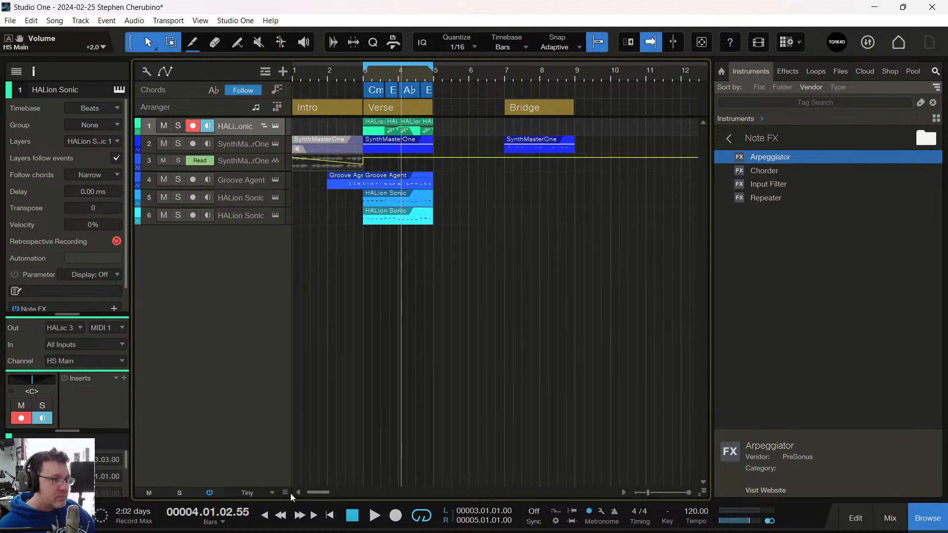
pyautogui.press(',')
pyautogui.press('space')
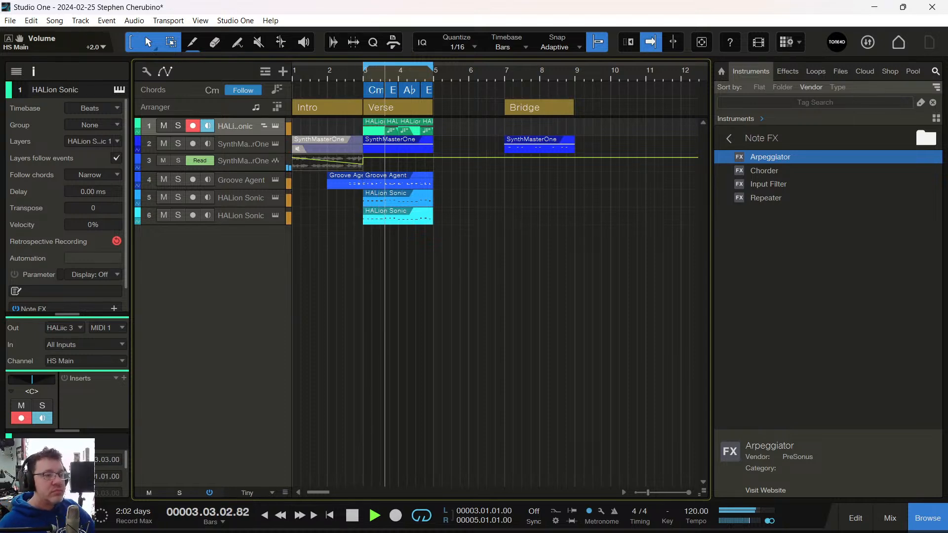
pyautogui.moveTo(404, 76); pyautogui.dragTo(543, 94)
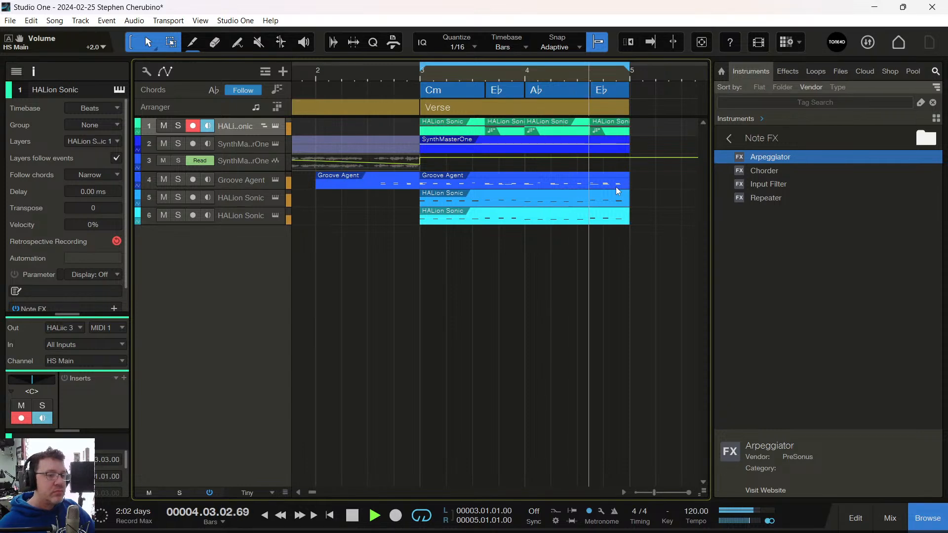
pyautogui.press('space')
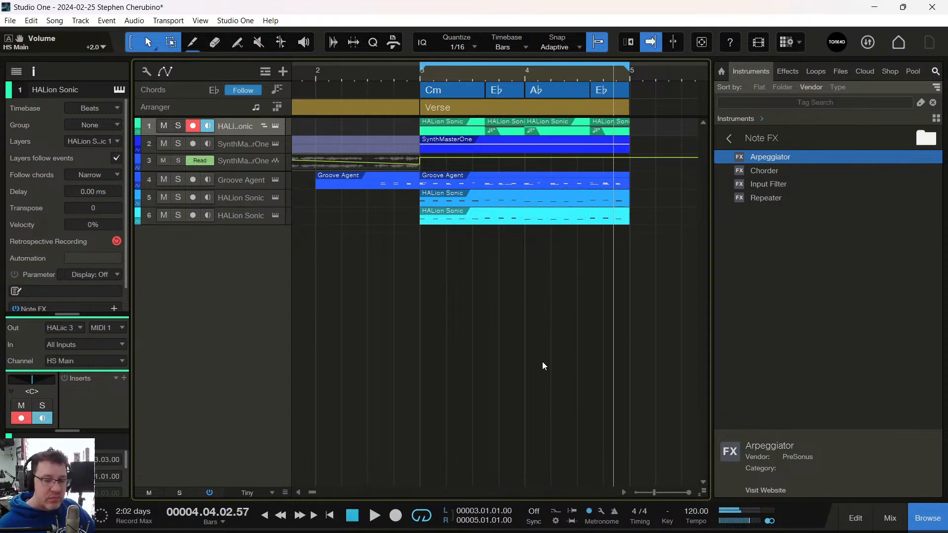